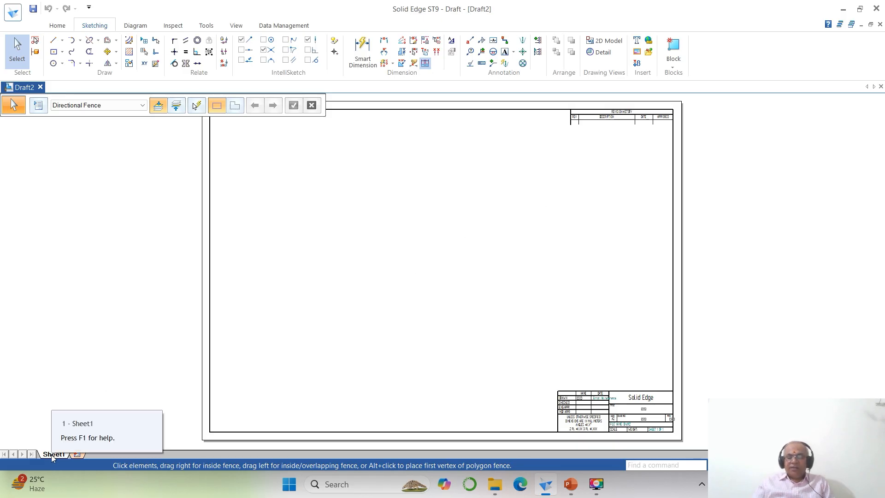
- Set Sheet1's background to A4-Sheet with the background hidden, and fit the sheet in the view
right_click(52, 455)
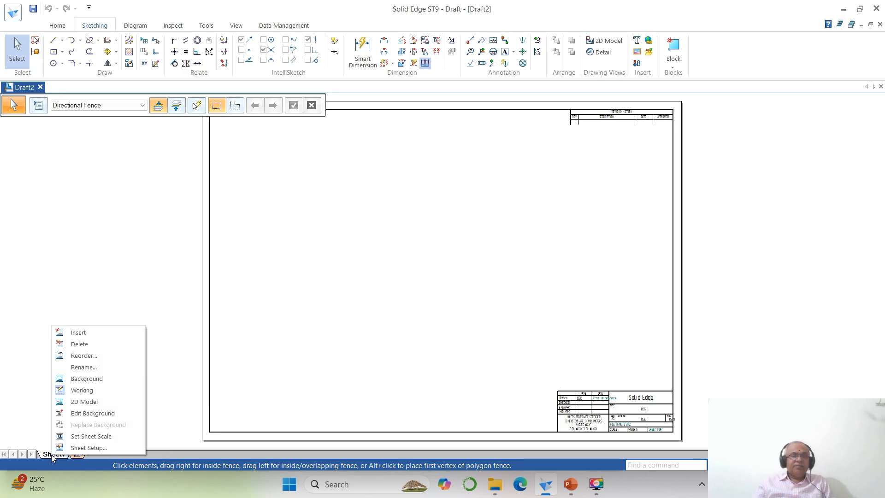
left_click(85, 448)
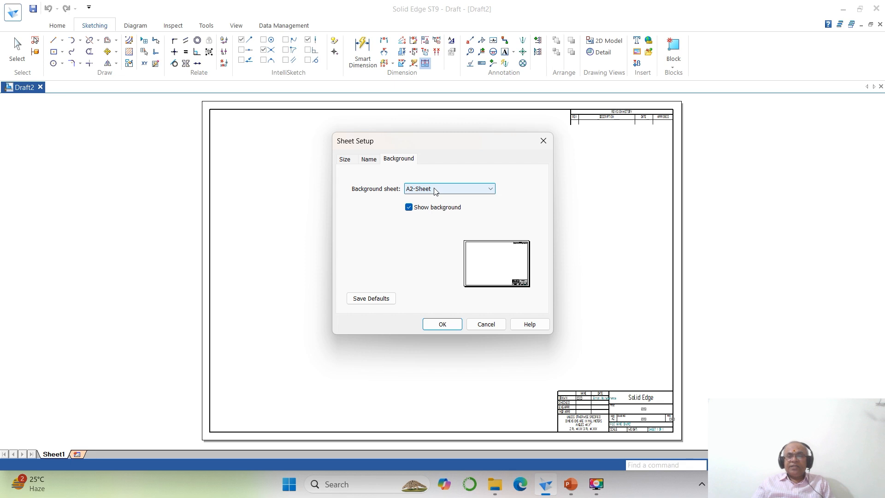
left_click(492, 190)
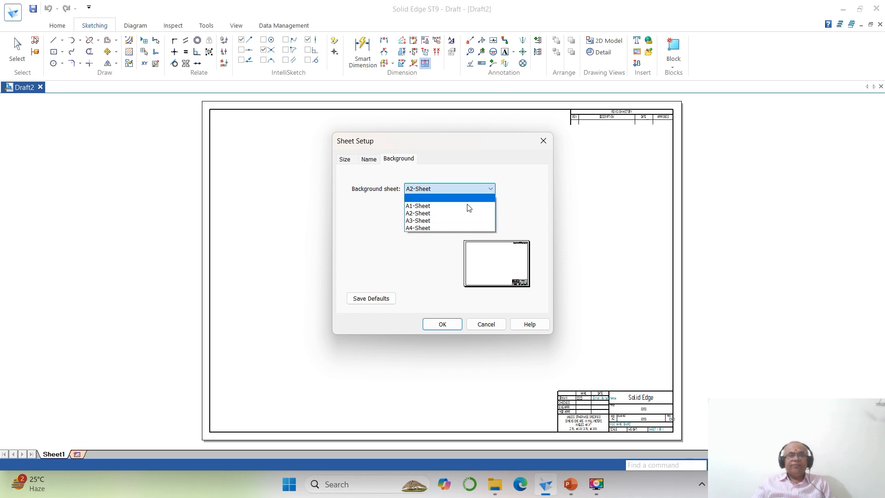
left_click(447, 225)
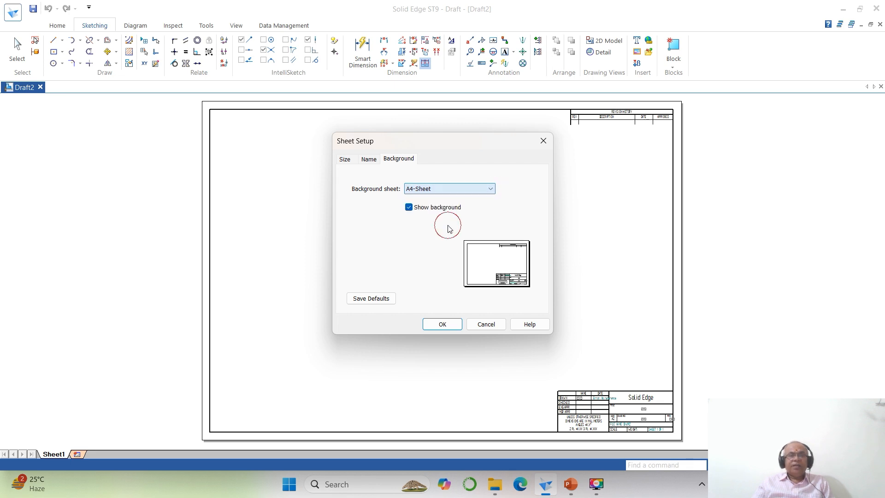
left_click(409, 208)
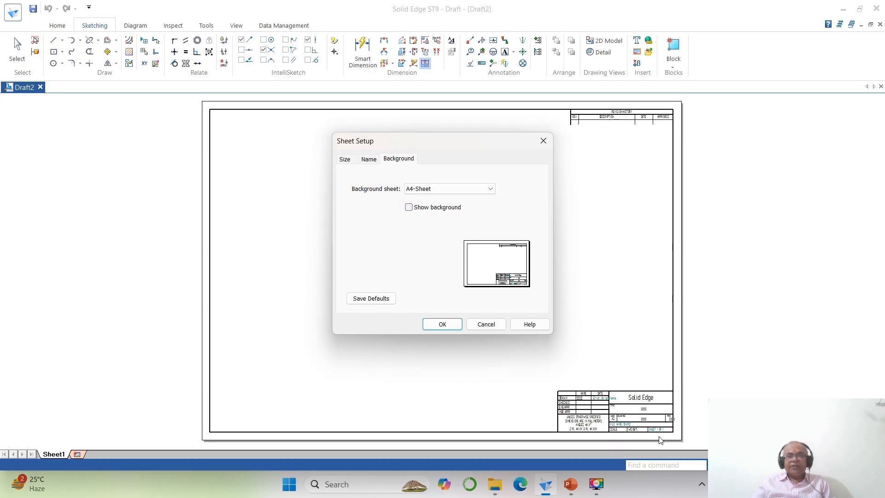
left_click(451, 328)
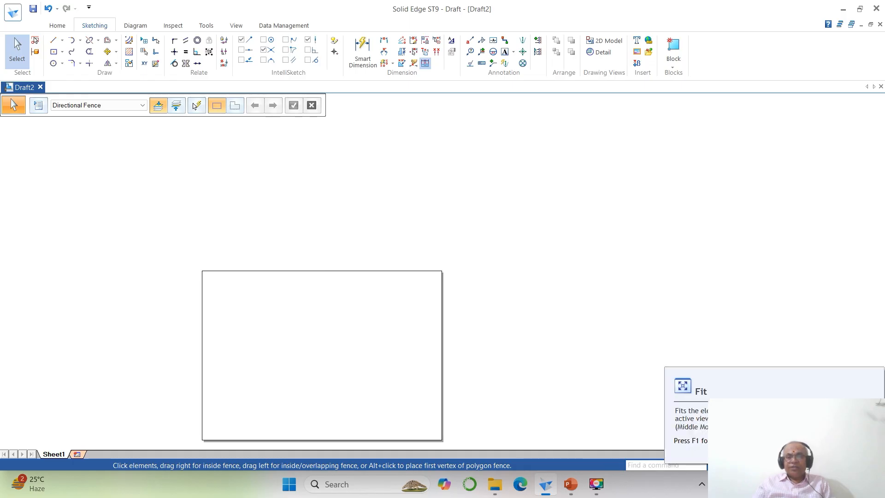
left_click(771, 465)
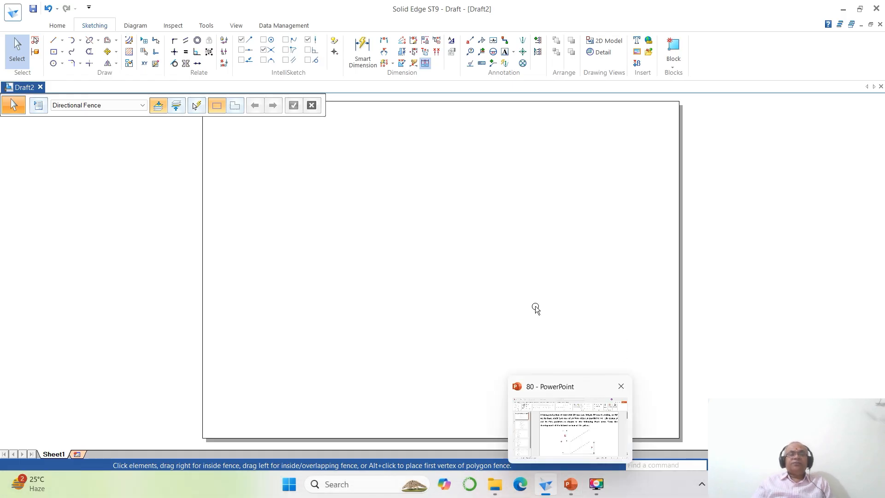
- Consult the prism problem in PowerPoint, return to Solid Edge, and set up a text annotation in Times New Roman with size 4
left_click(569, 485)
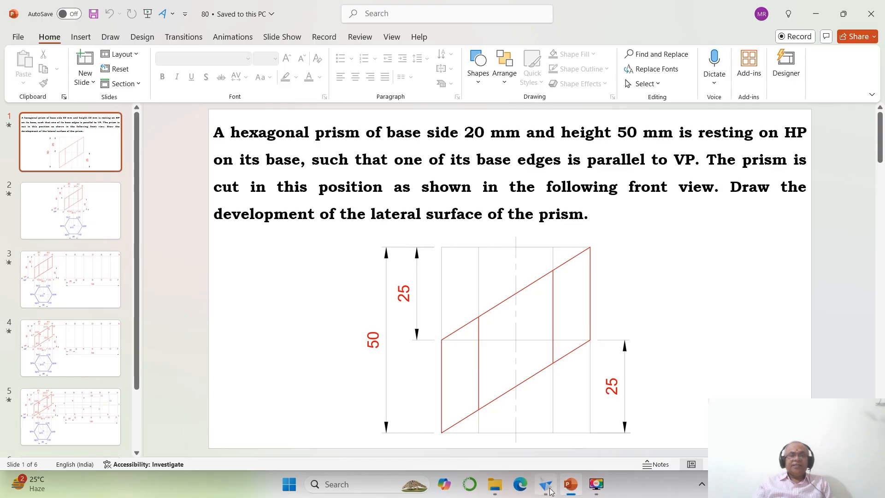
left_click(546, 488)
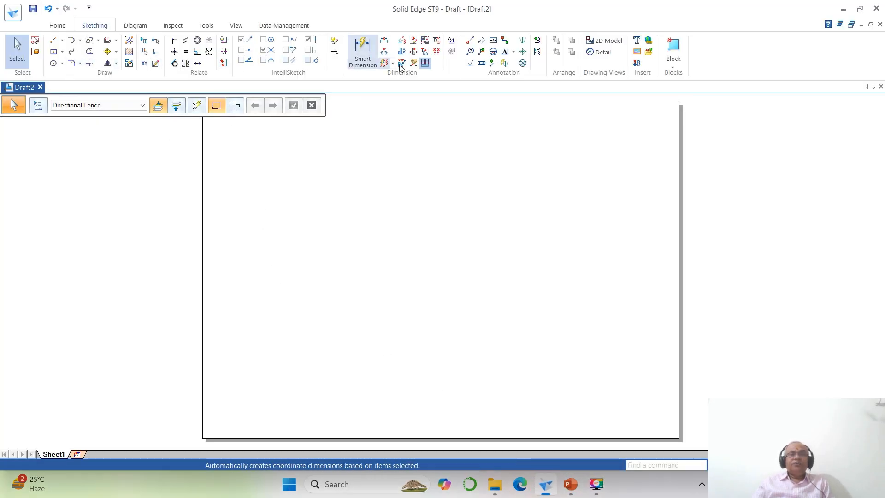
left_click(504, 54)
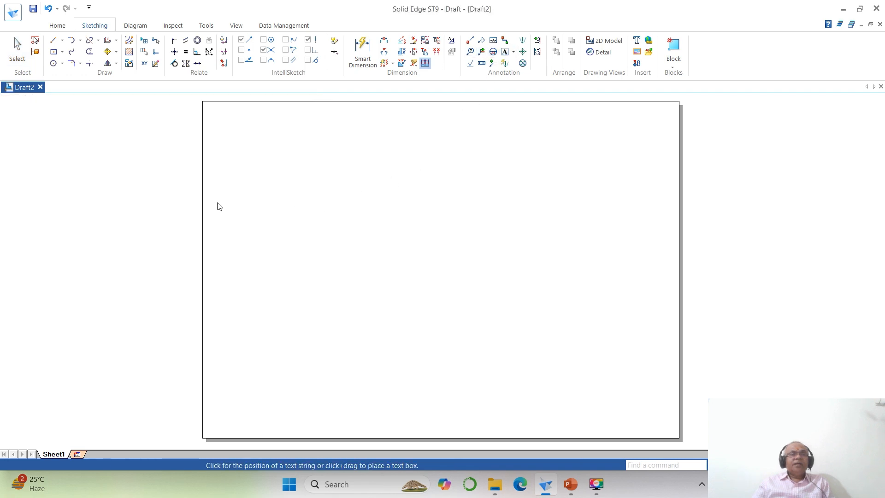
left_click(248, 106)
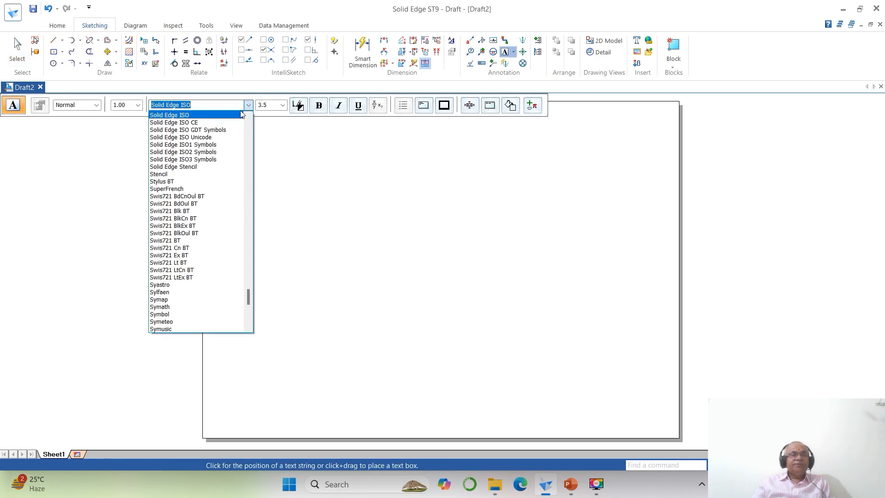
scroll(213, 184, "down", 5)
left_click(203, 262)
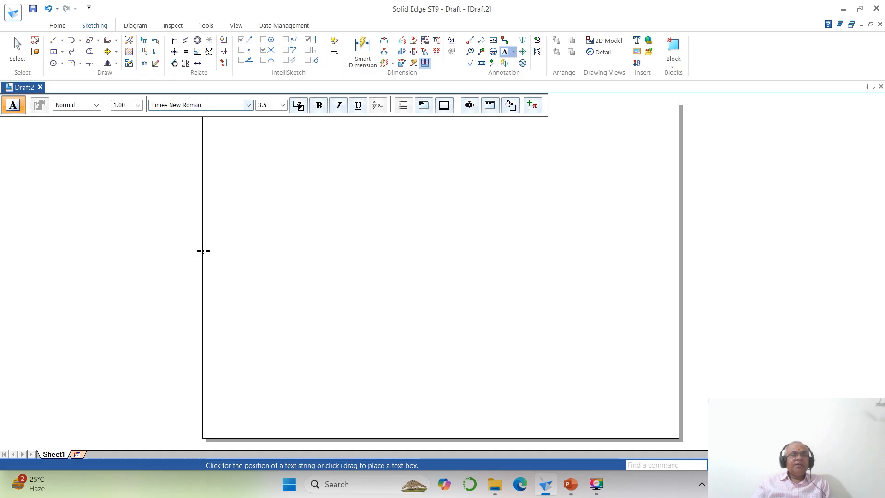
left_click(275, 107)
type("4")
key("Return")
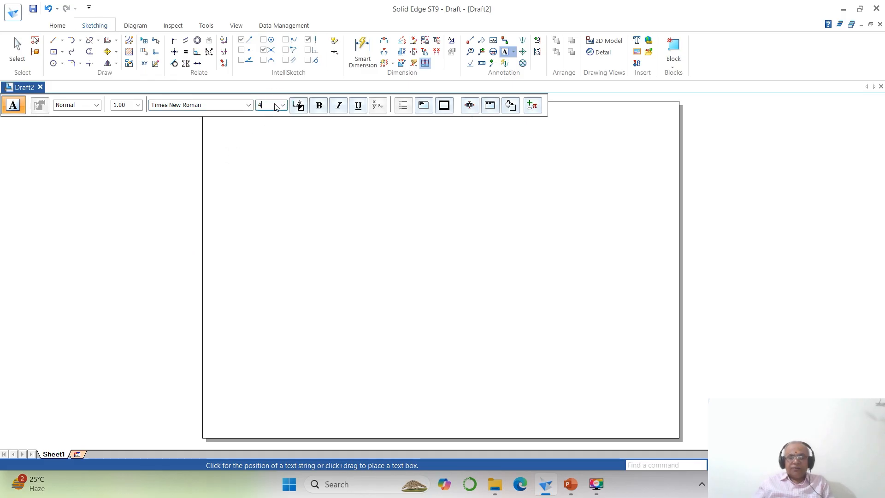
- Place the text near the sheet's upper-left corner and begin it with "A hexagonal prism"
left_click(208, 151)
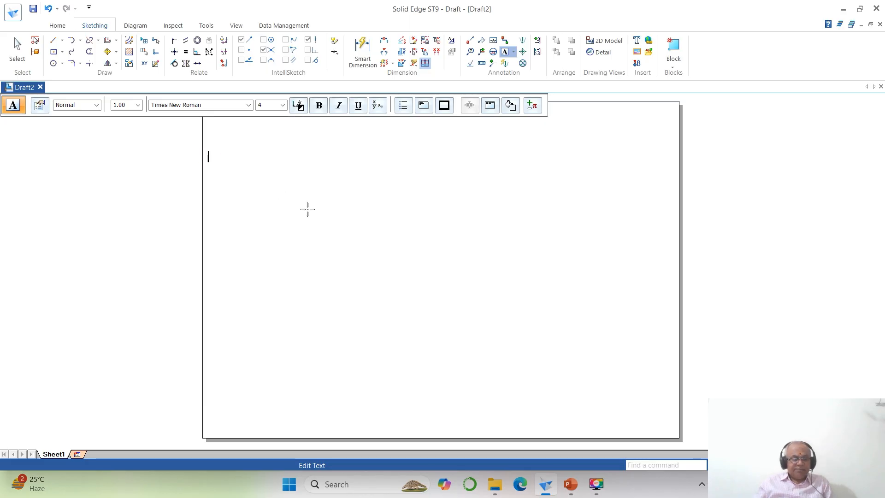
type("A he")
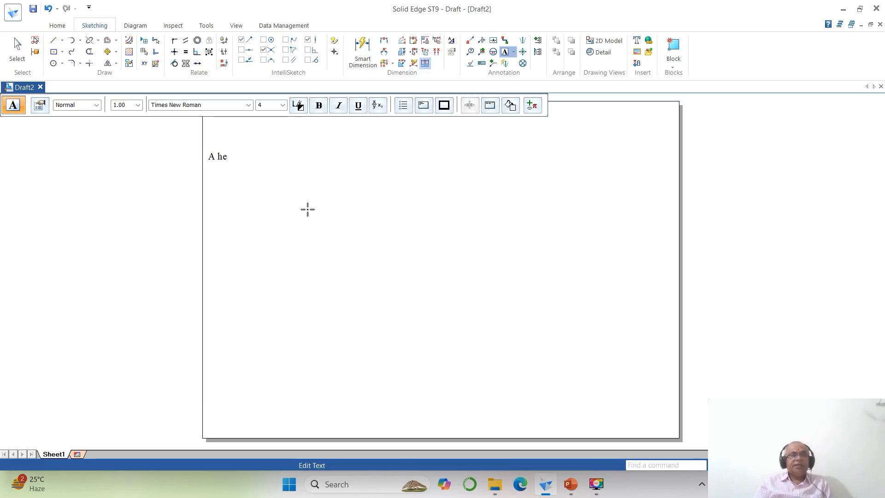
type("xagonal pri")
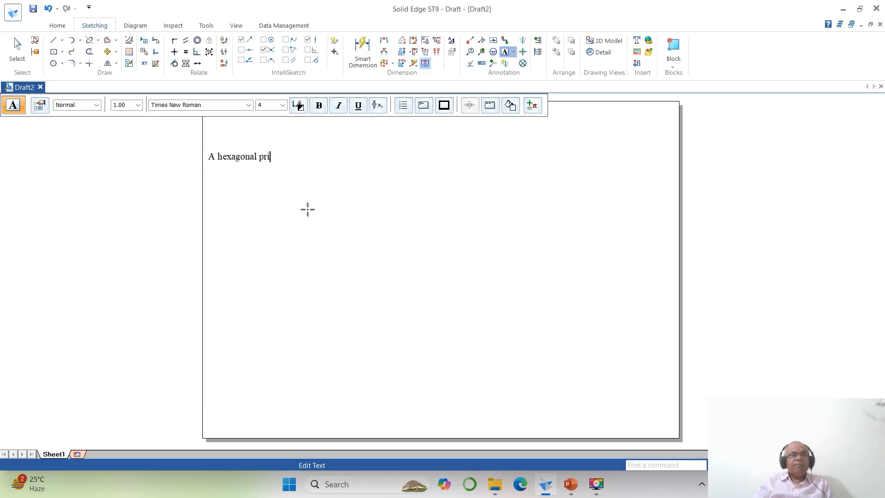
type("sm")
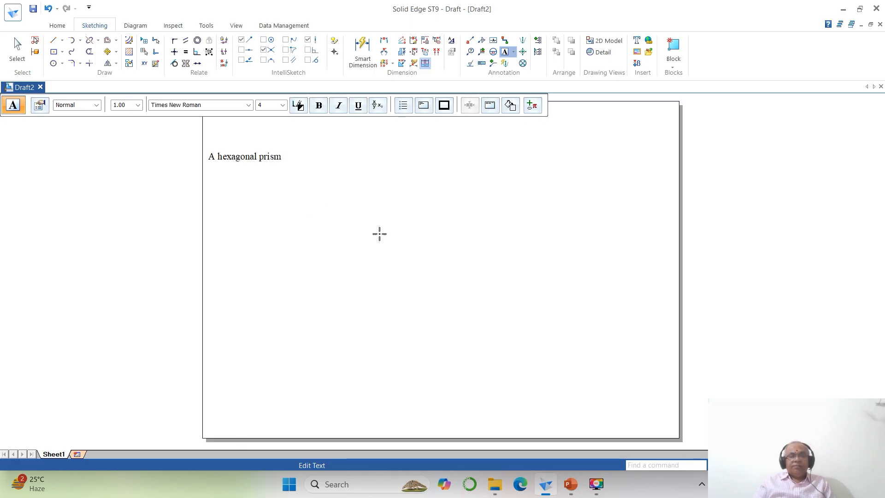
- Consult the problem statement in PowerPoint and continue the Solid Edge text with "of base side 20 mm and height 50 mm"
left_click(571, 484)
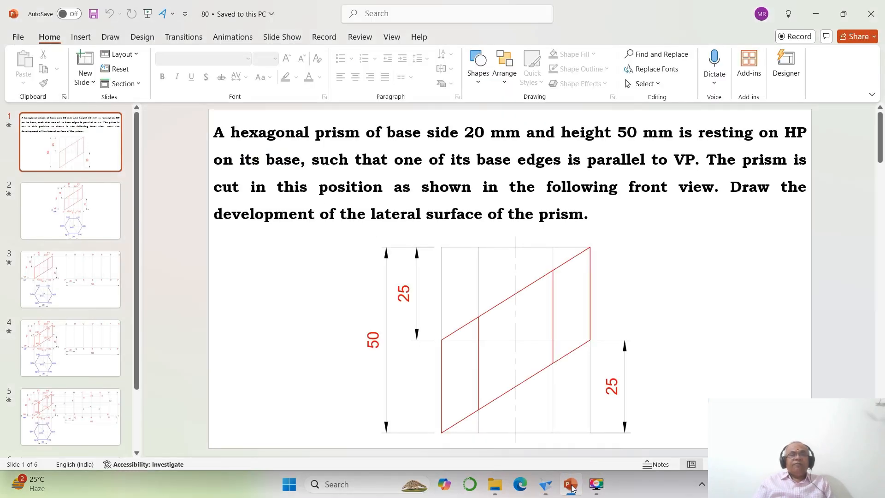
left_click(571, 488)
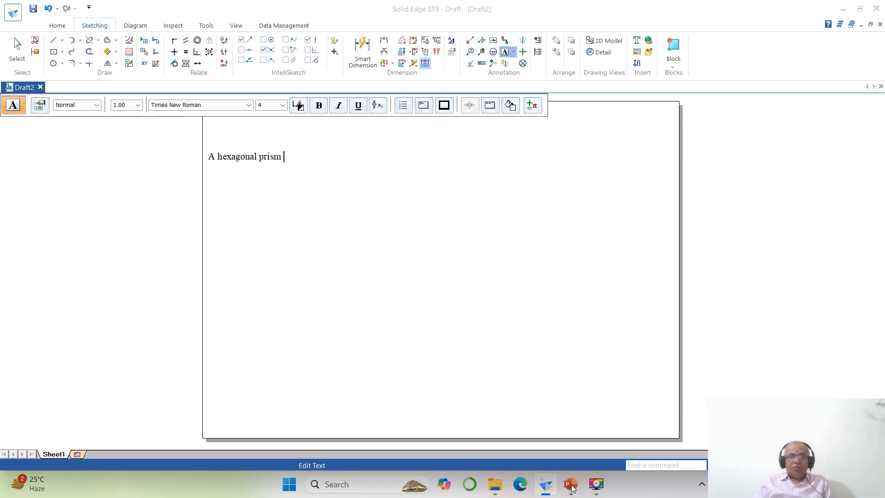
type("of")
type(" bse")
key("BackSpace")
key("BackSpace")
type("as")
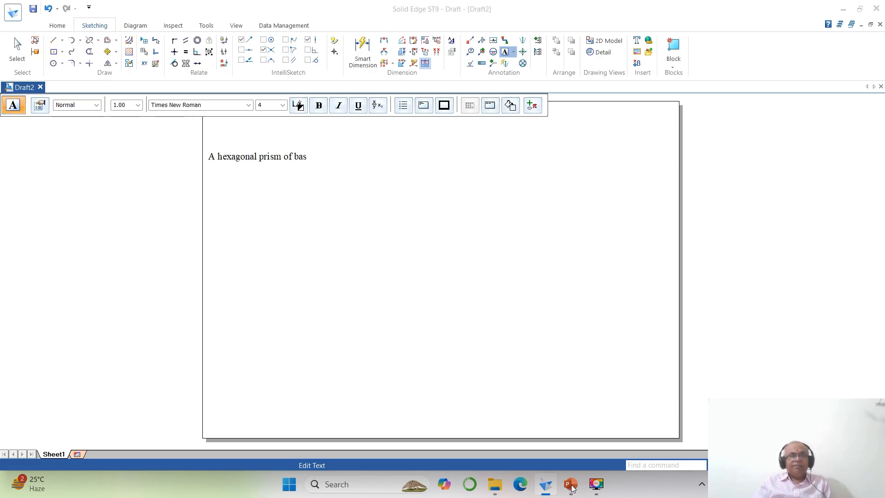
type("e side 20 mm and height")
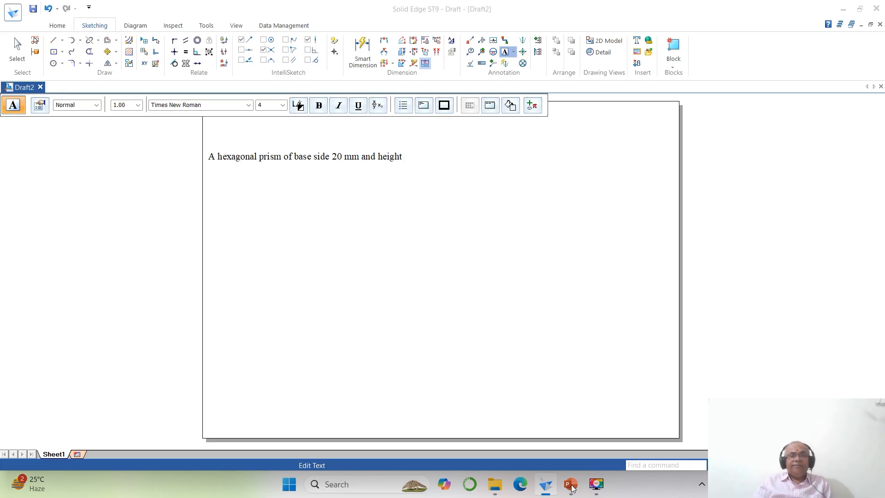
left_click(571, 487)
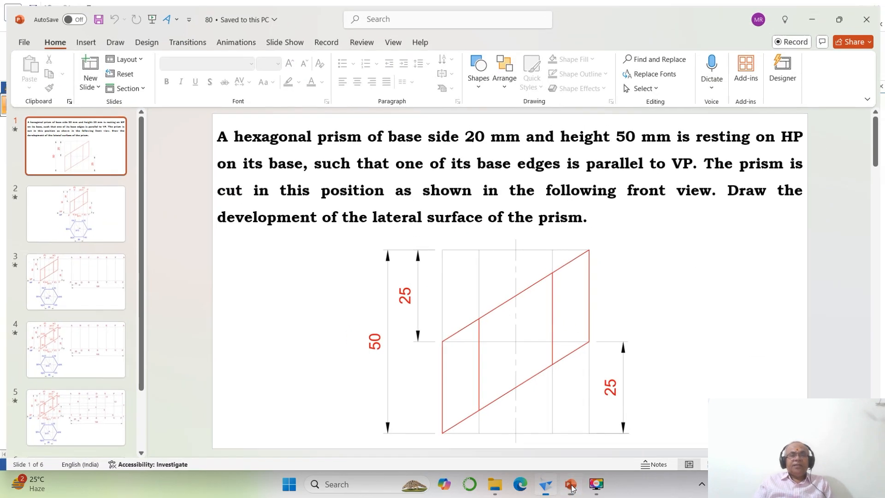
left_click(571, 488)
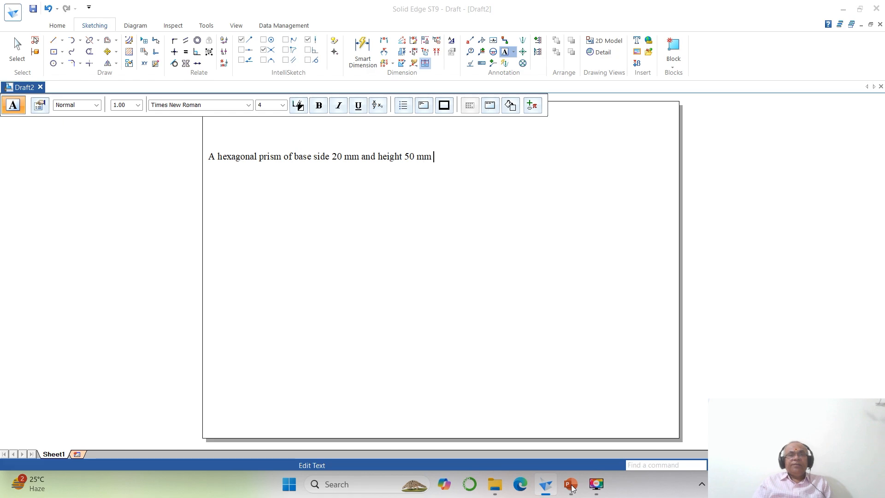
- Continue the text with "is resting on HP on its base," checking the wording against the PowerPoint slide
type("g on")
left_click(571, 488)
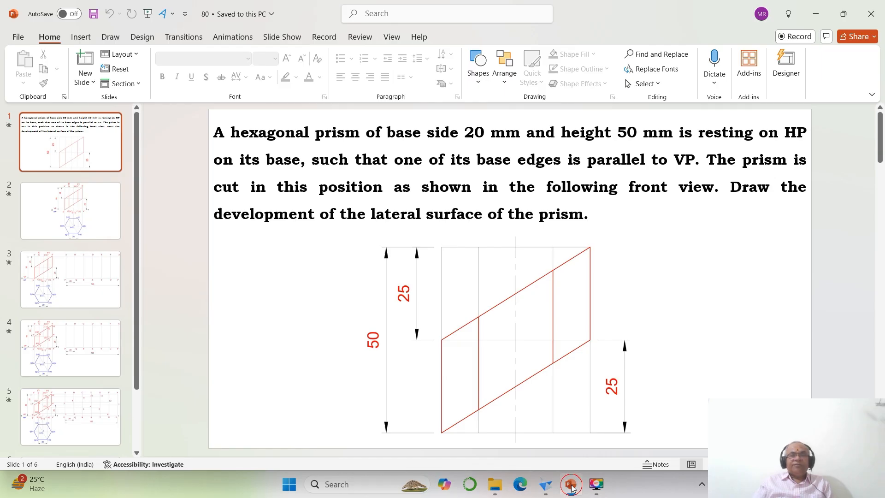
left_click(572, 487)
type("HP on its base,")
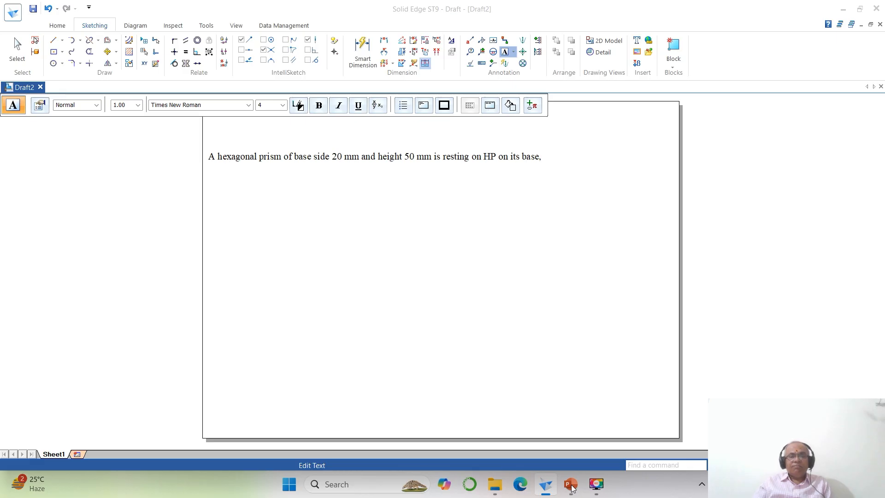
- Check the wording in PowerPoint again and continue the Solid Edge text with "such that one of the base edges"
left_click(572, 487)
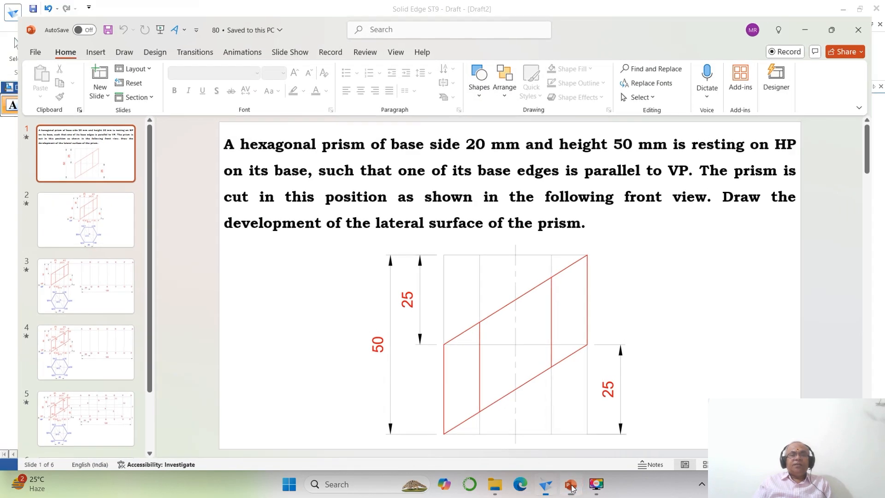
left_click(572, 487)
type("such that o")
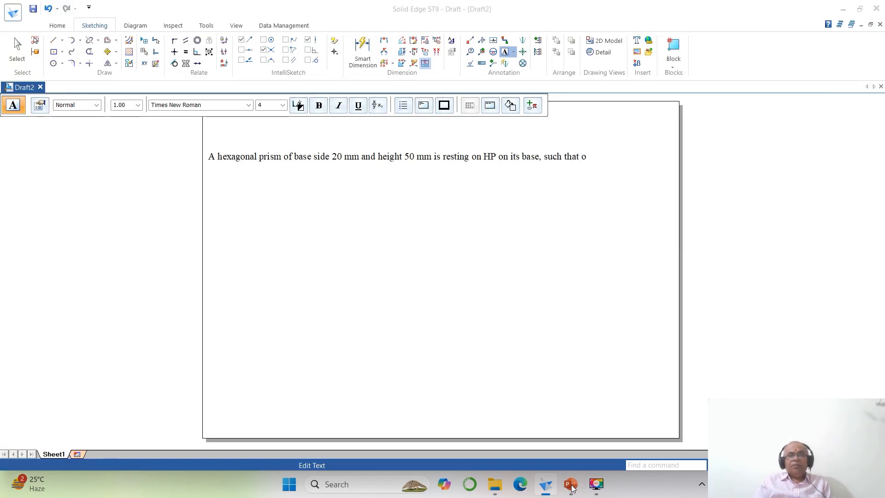
type("ne of th")
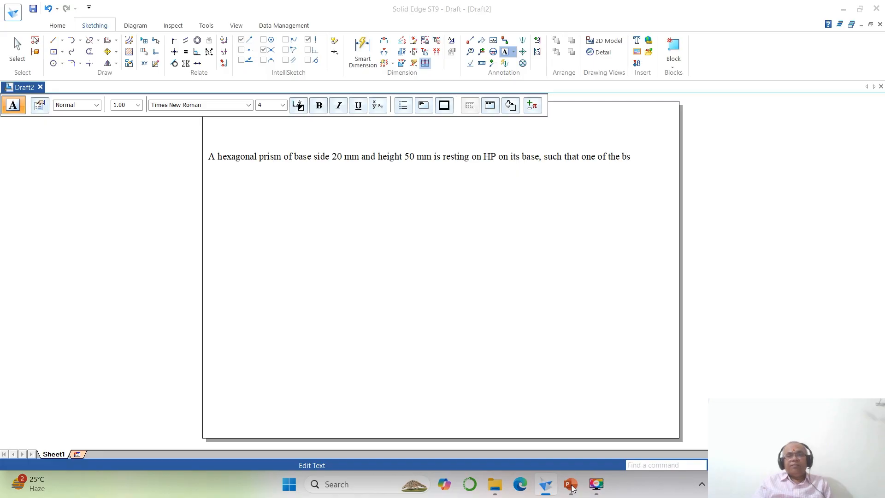
type("e base edges")
- Consult the PowerPoint slide and complete the first sentence of the Solid Edge text with "is parallel to VP."
left_click(571, 487)
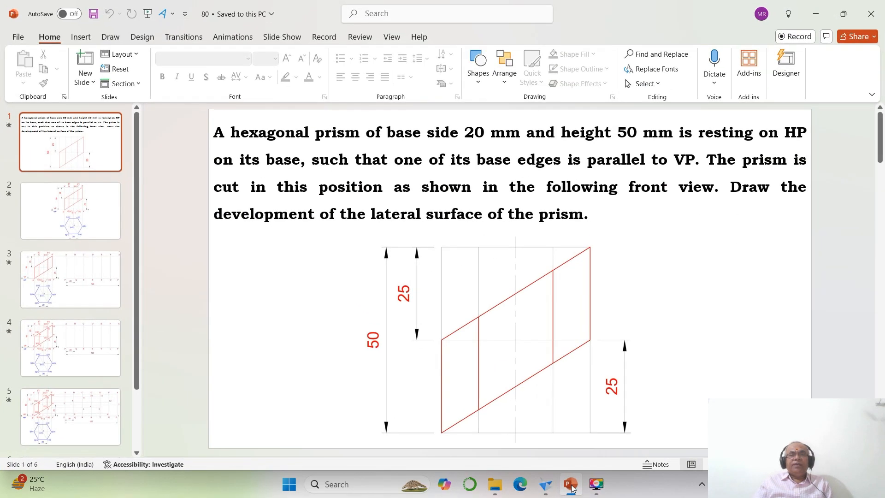
left_click(572, 485)
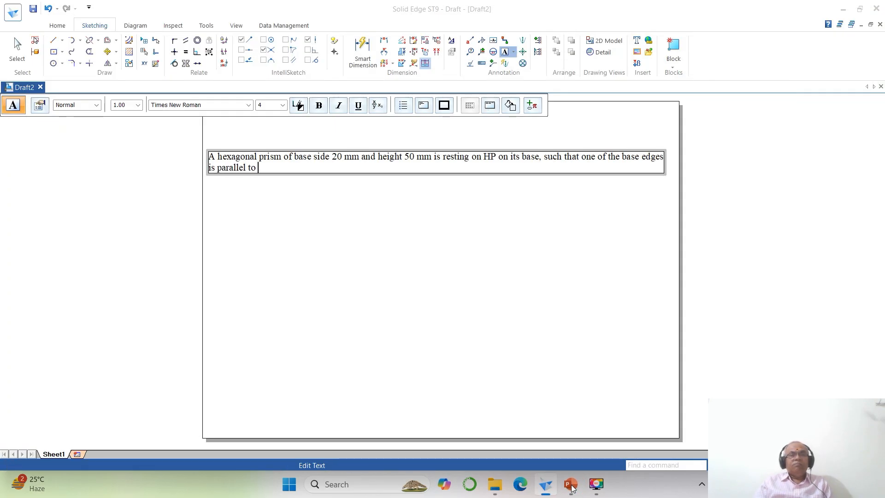
left_click(572, 488)
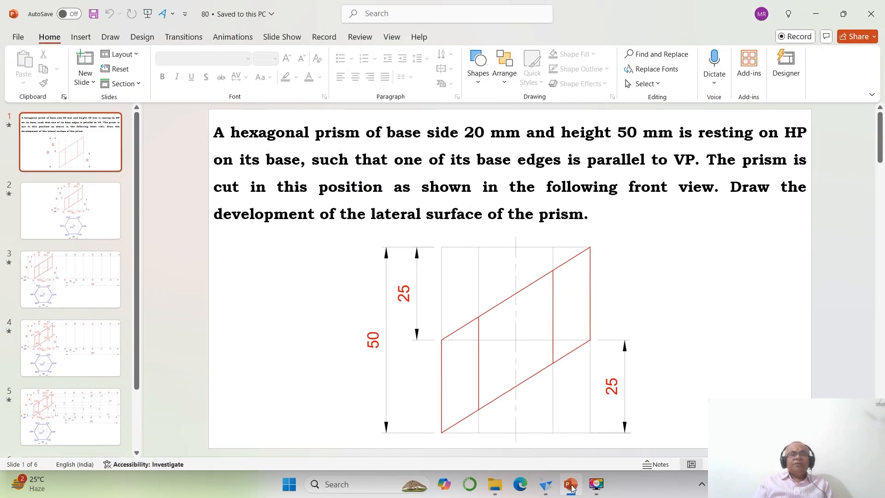
left_click(571, 487)
- Continue the Solid Edge text with "The prism is cut as shown in the following front view"
type("The")
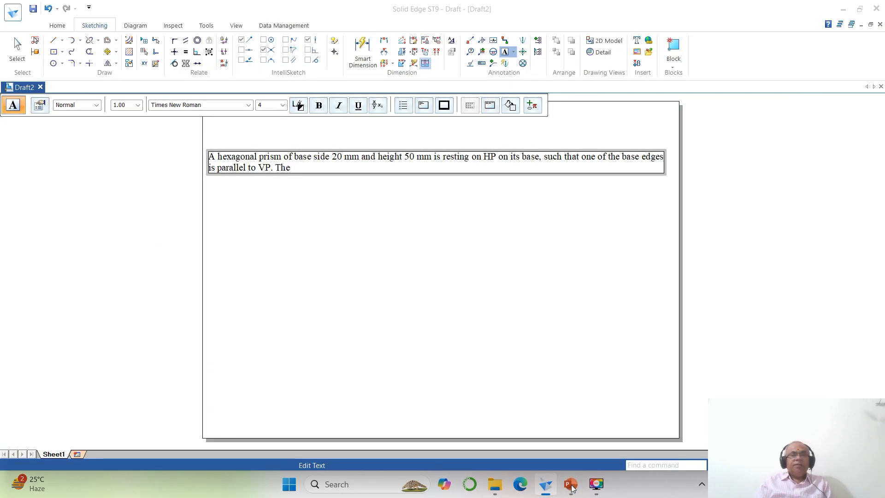
type(" prism is cut a")
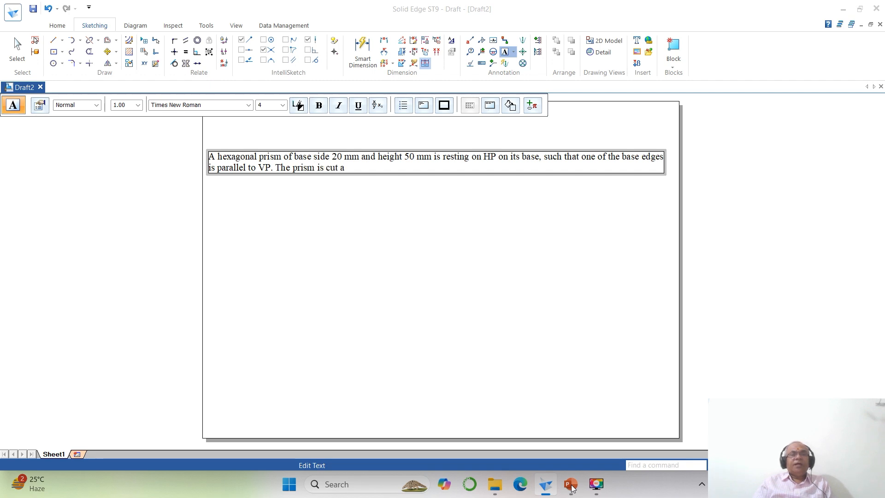
type("s shwo")
type(" the fol")
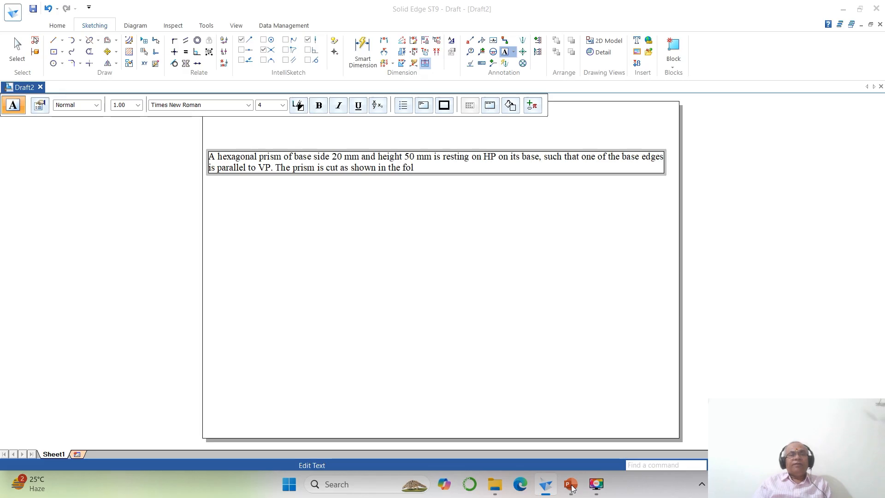
type("lowoing front view")
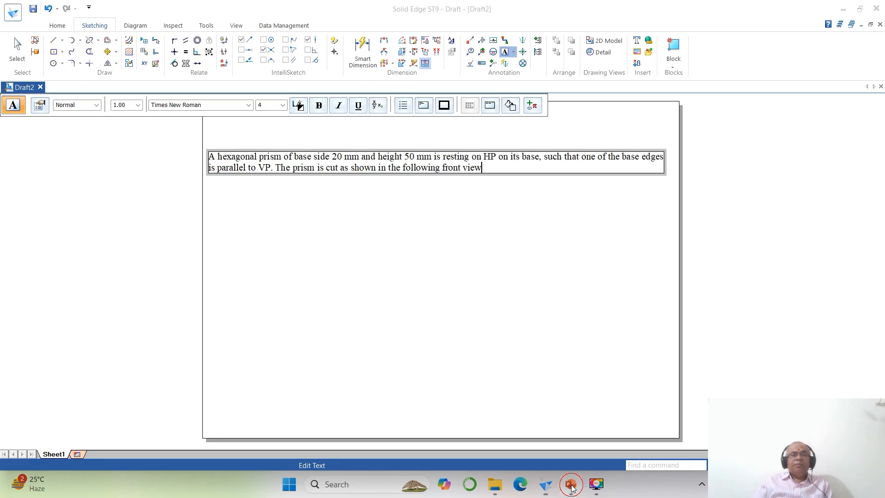
- Consult the PowerPoint slide and complete the Solid Edge text with ". Draw the development of the lateral surface of the prism."
left_click(571, 483)
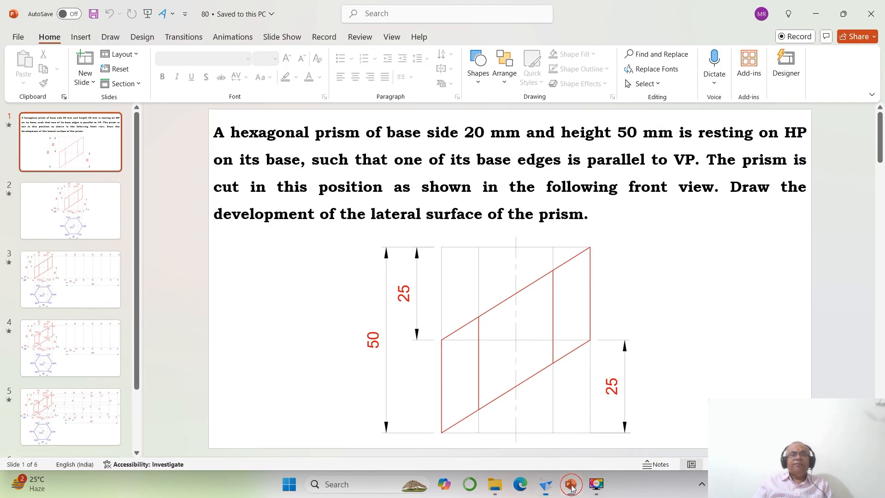
left_click(570, 485)
type(". Dra")
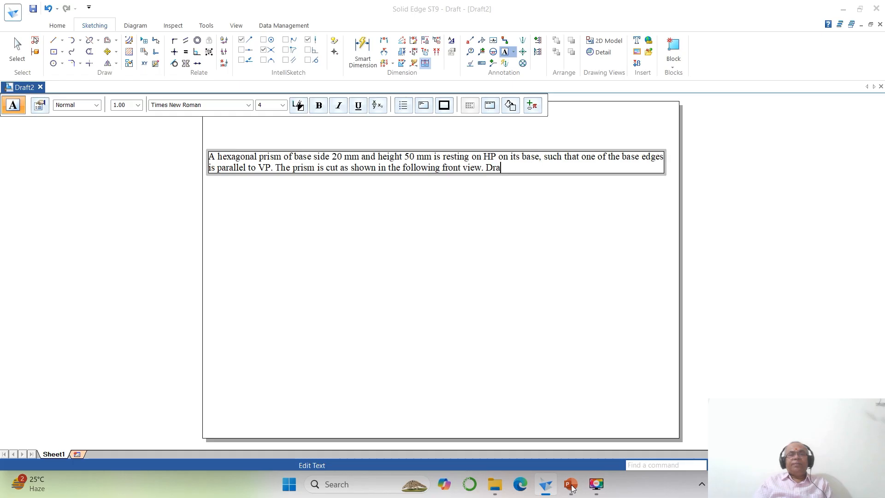
type("w the development of the ")
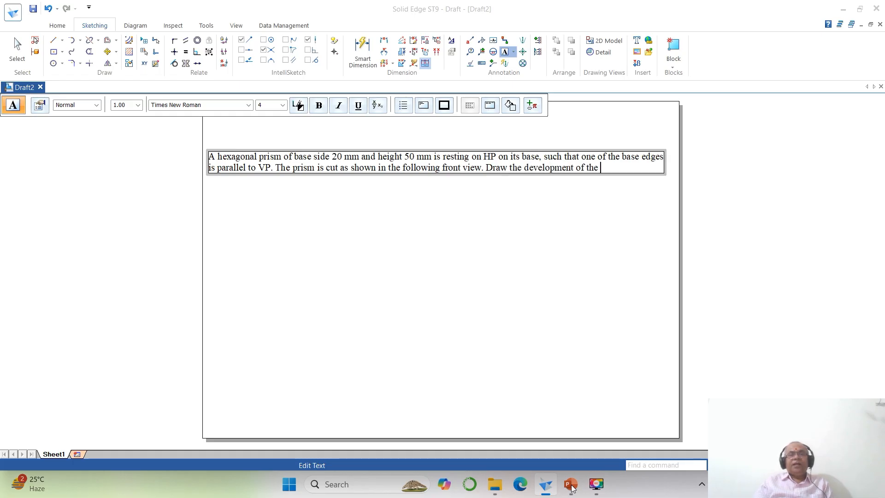
type("lateral surfa")
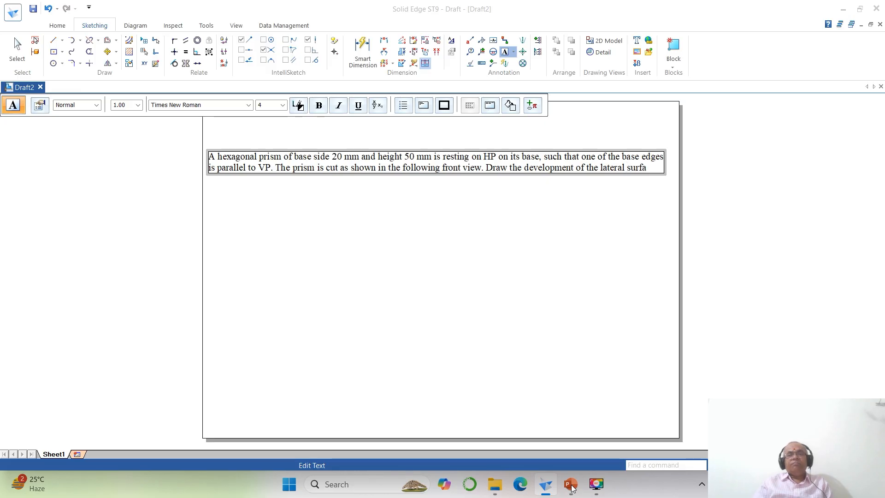
type("ce")
key("Return")
type("of t")
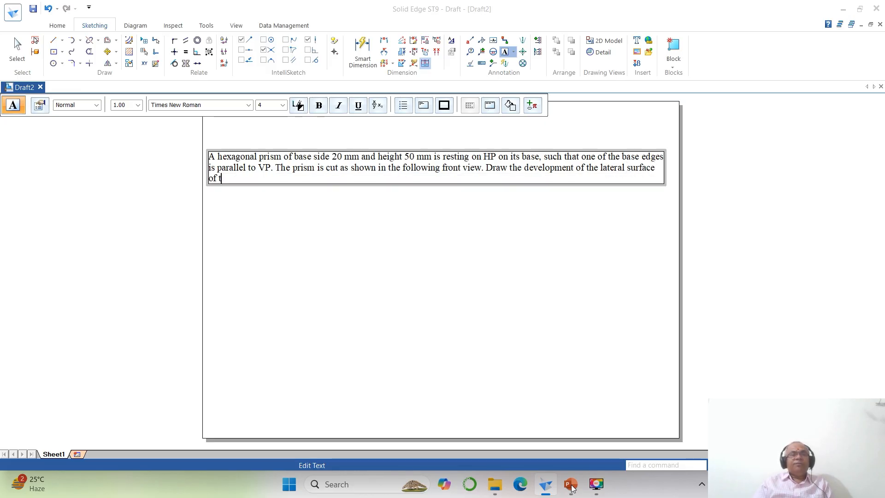
type("he prism.")
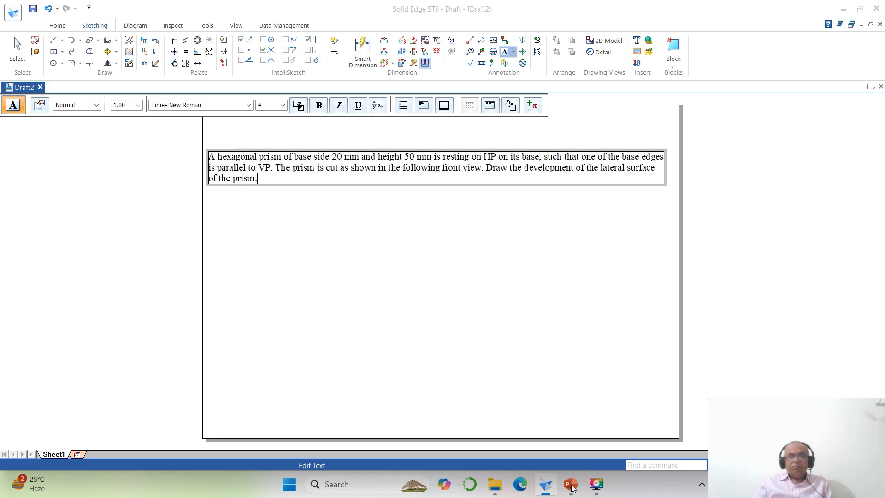
- Compare the full problem statement with the PowerPoint slide and finish editing the Solid Edge text box
left_click(571, 485)
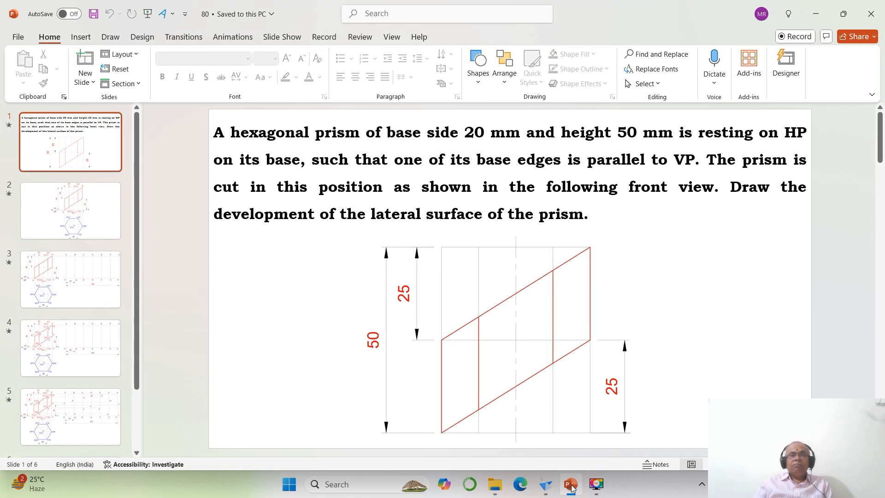
left_click(572, 485)
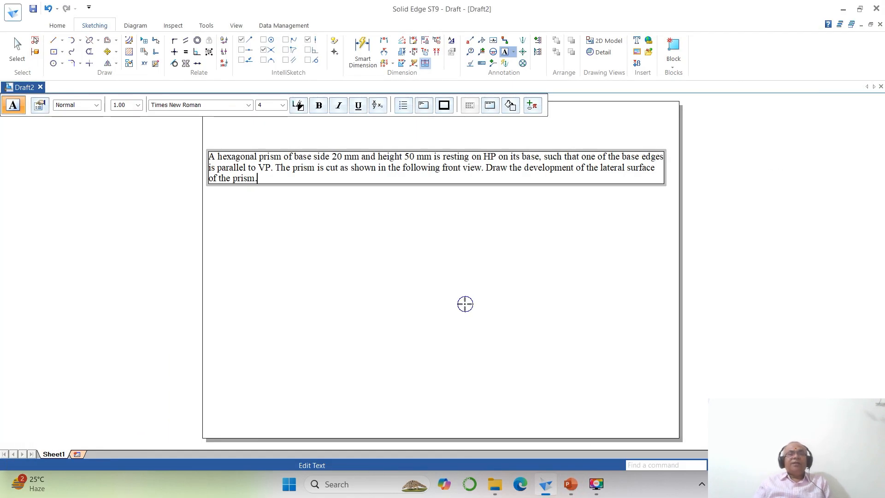
left_click(466, 302)
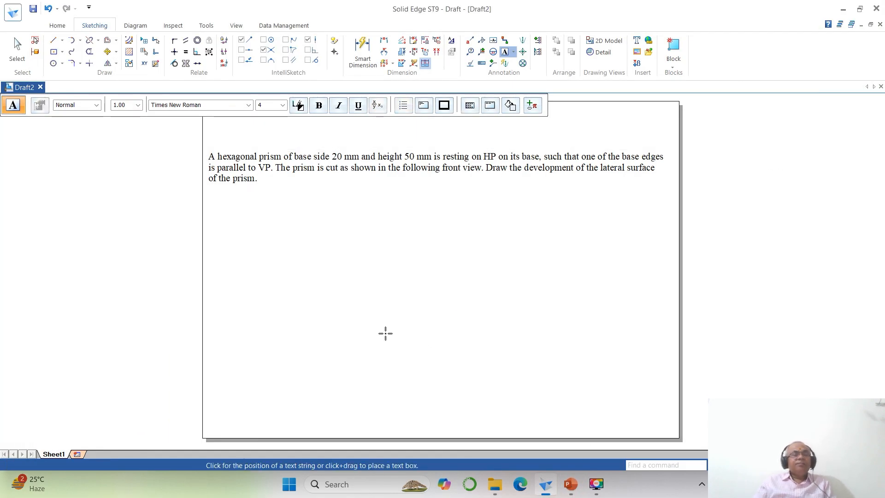
- Move the problem statement text up to just below the sheet's upper edge
left_click(107, 51)
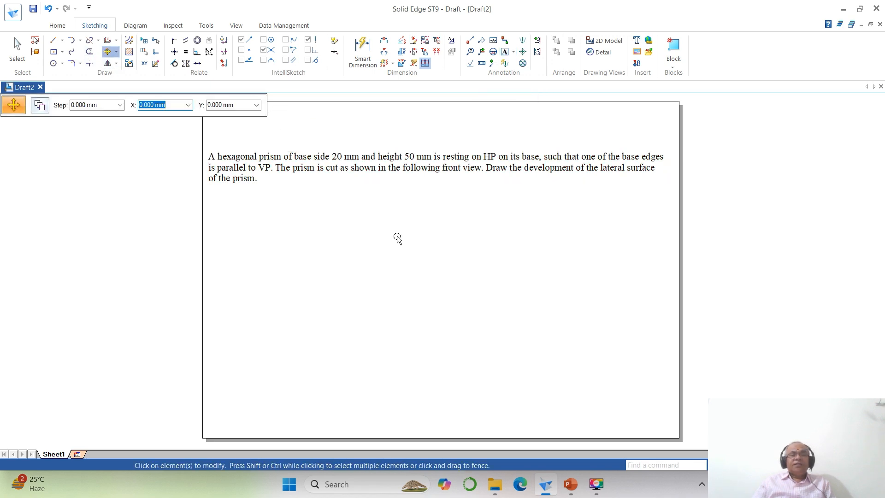
scroll(395, 239, "down", 1)
left_click(355, 194)
left_click(409, 250)
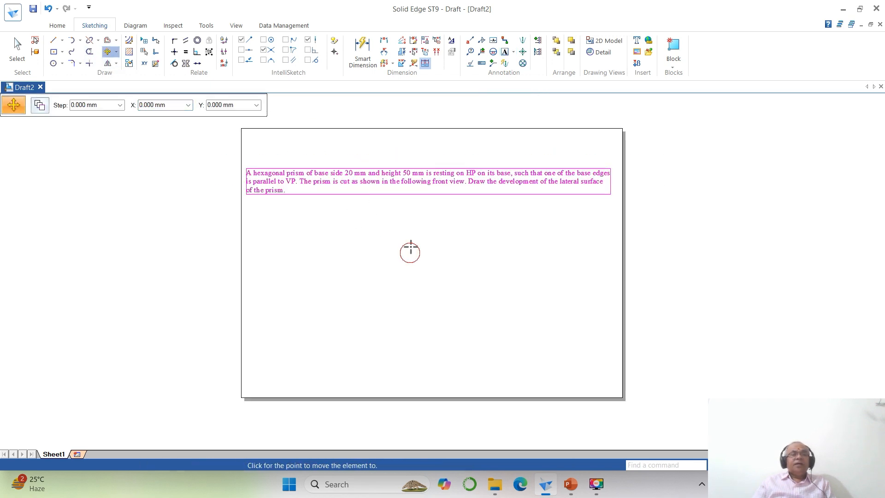
left_click(409, 219)
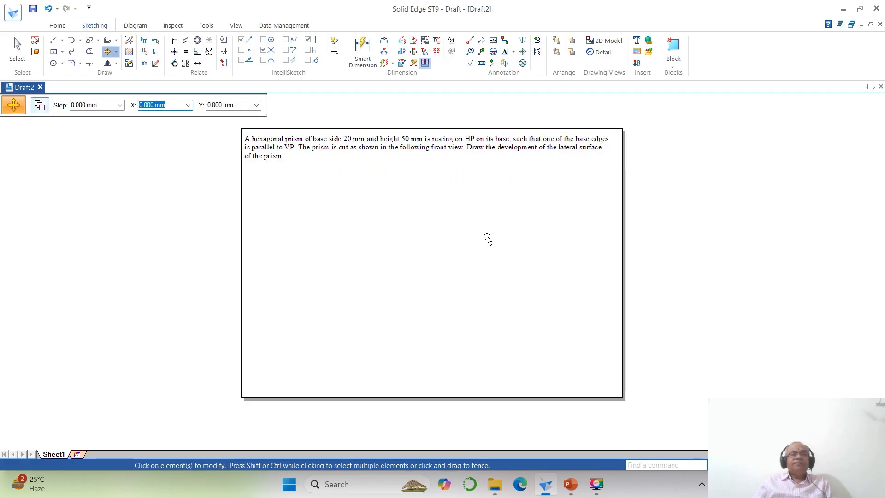
- Start the Line tool and set the line width to 0.05 mm
left_click(713, 465)
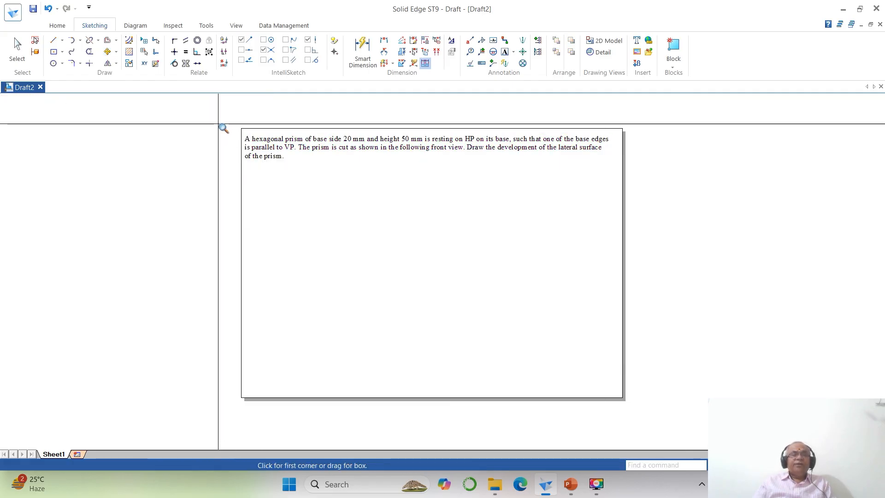
left_click(219, 123)
left_click(628, 392)
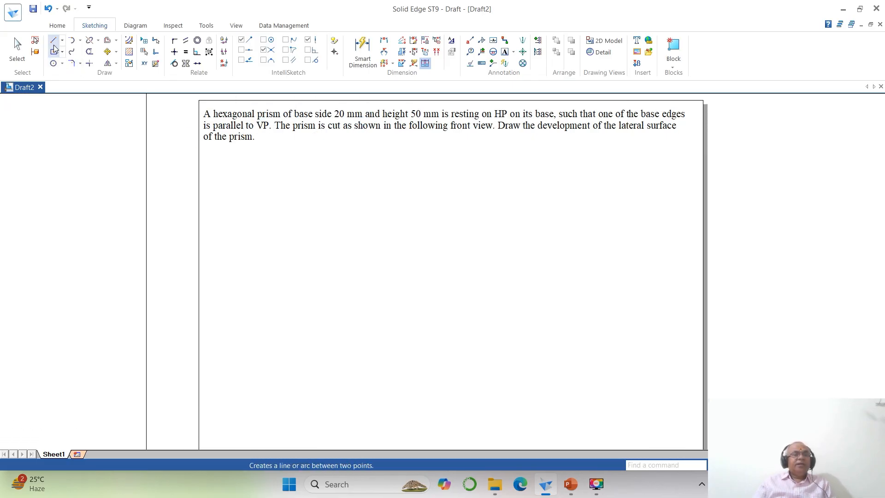
left_click(54, 42)
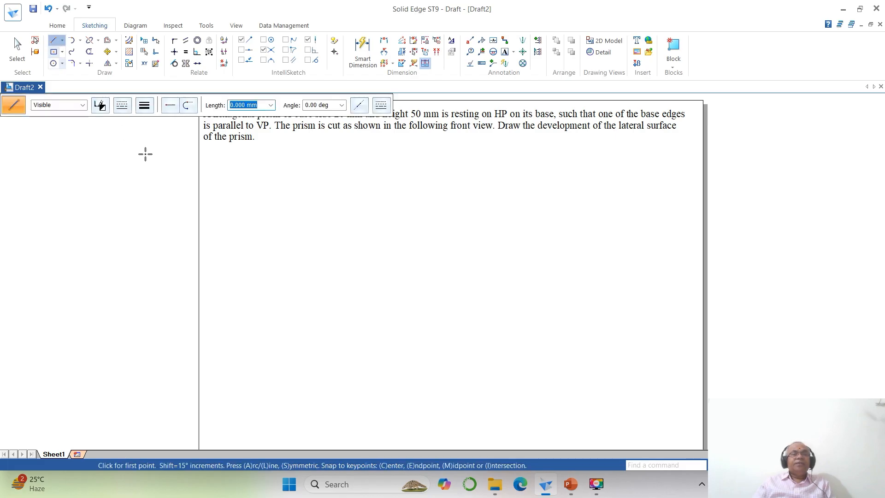
left_click(145, 105)
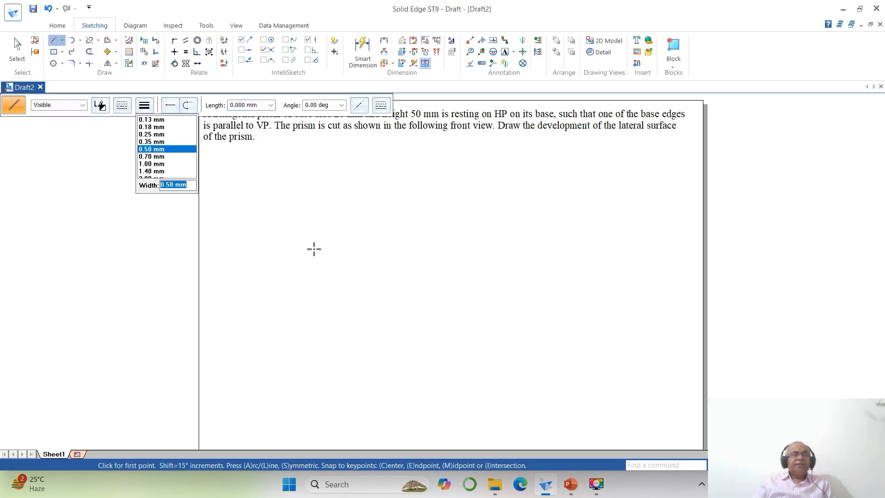
type(".05")
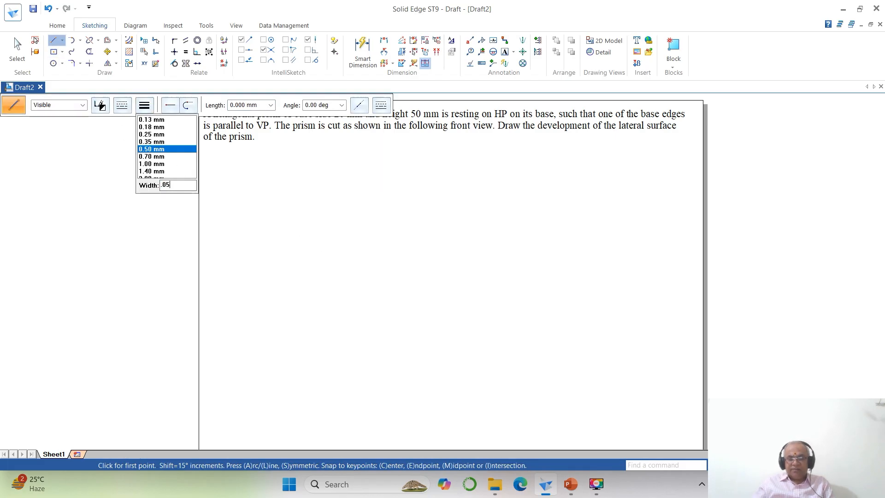
key("Return")
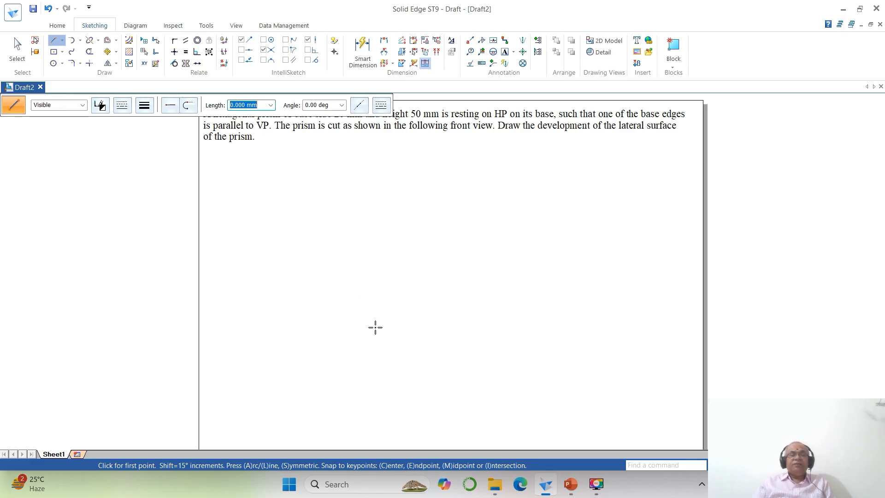
- Draw the hexagon's lower horizontal side 20 mm long at 0° in the lower left part of the sheet
left_click(283, 344)
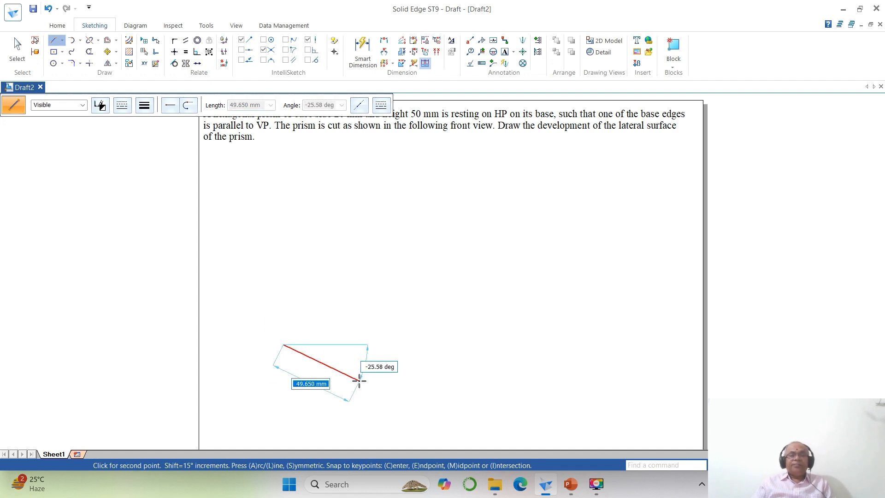
scroll(502, 390, "down", 1)
scroll(501, 389, "up", 1)
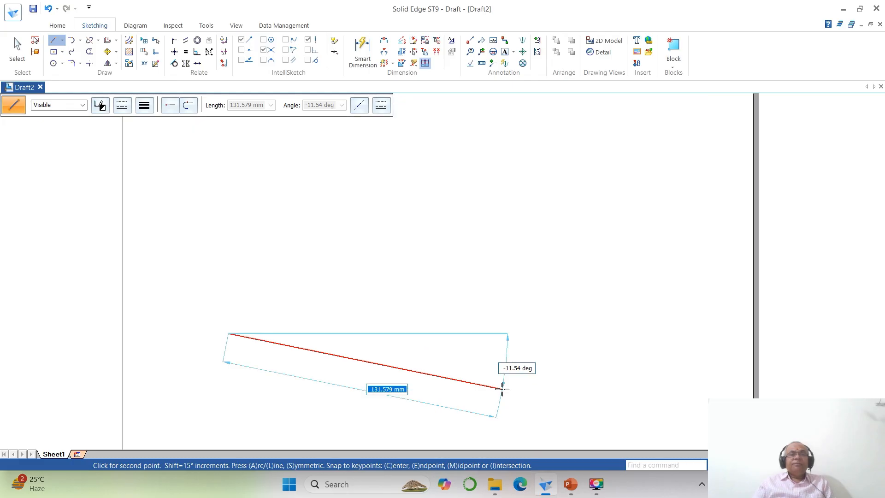
scroll(502, 390, "down", 1)
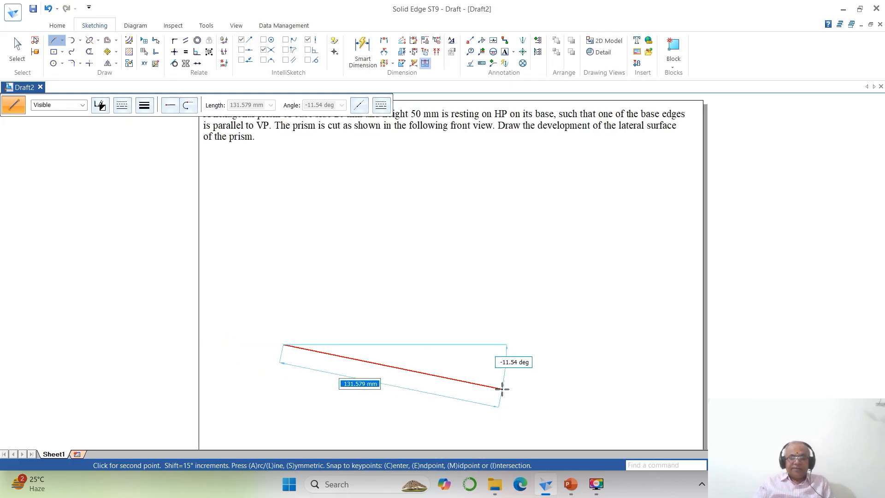
type("20")
key("Tab")
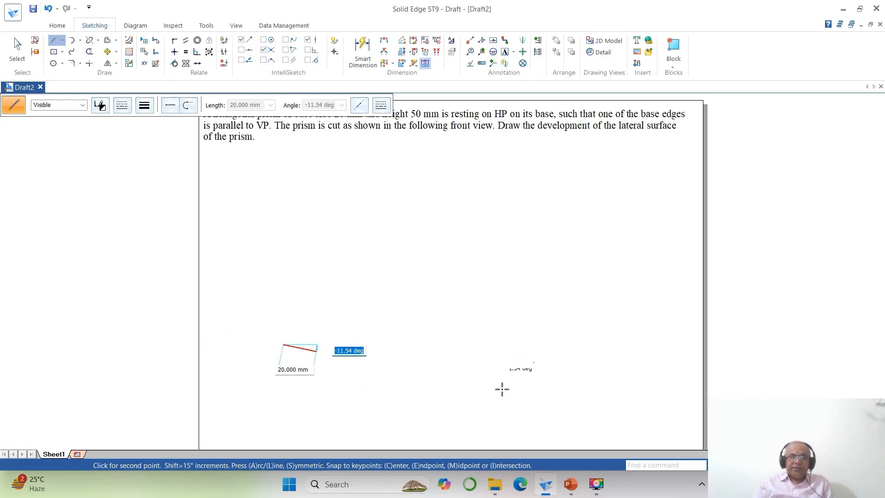
type("0")
key("Return")
- Draw the hexagon's second side 20 mm long at 60° from the end of the lower side
type("2")
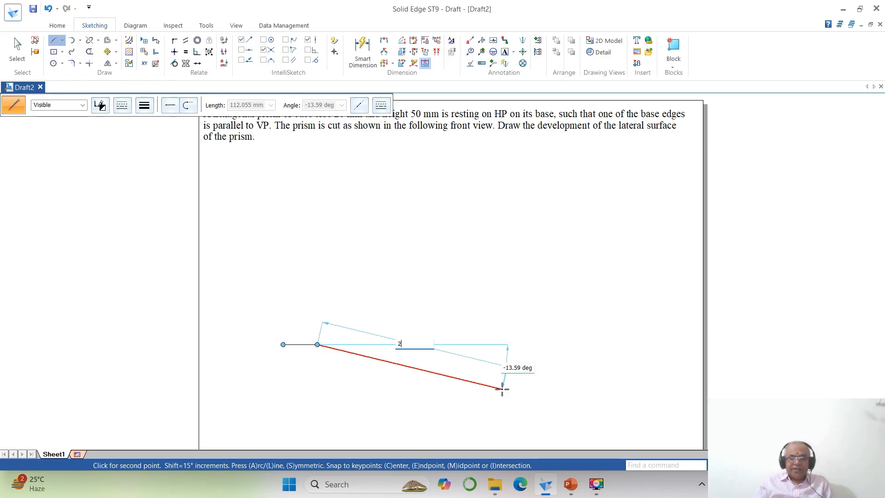
type("0")
key("Tab")
type("6")
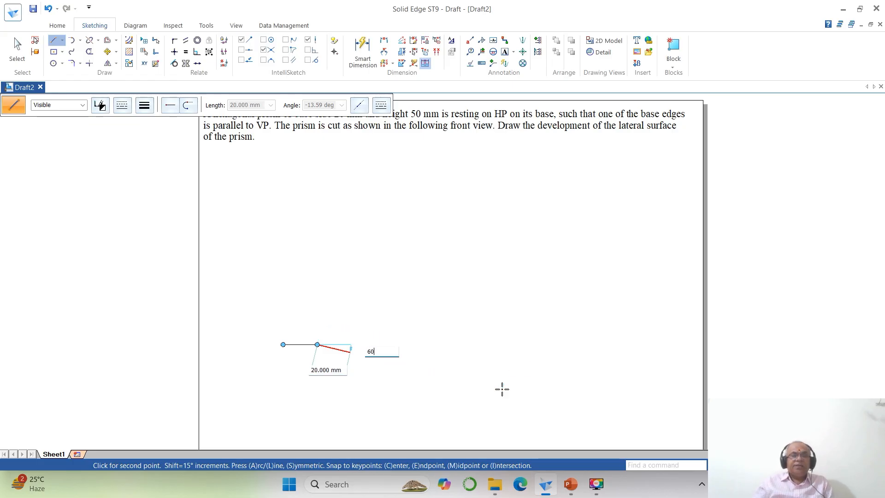
type("0")
key("Return")
- Draw the hexagon's third side 20 mm long at 120° from the end of the second side
type("2")
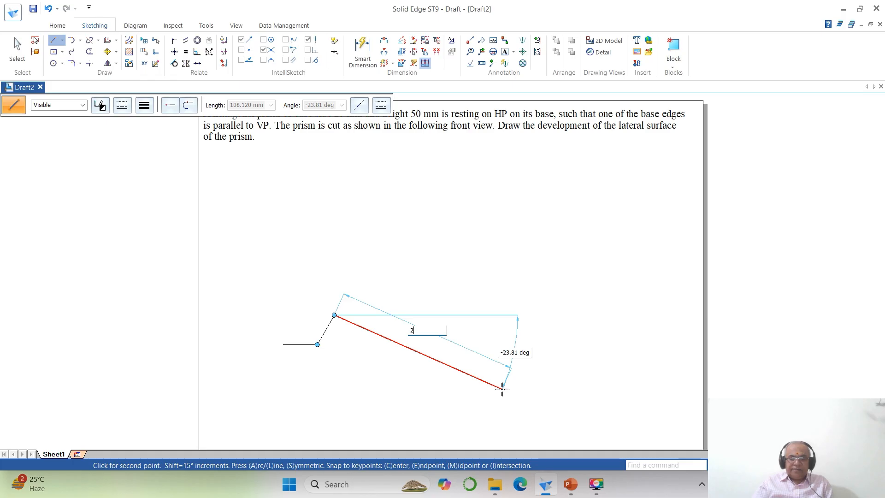
type("0")
key("Tab")
type("12")
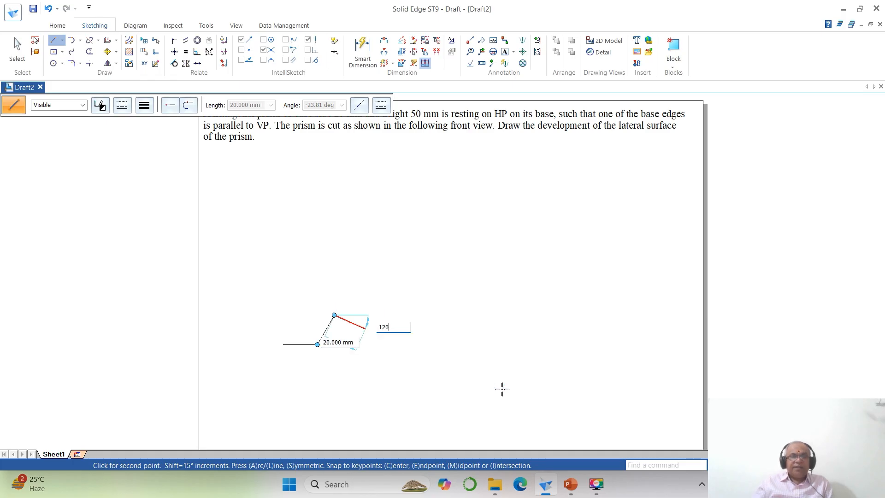
key("Return")
- Draw the hexagon's fourth and fifth sides, each 20 mm long, at 180° and 240°
type("20")
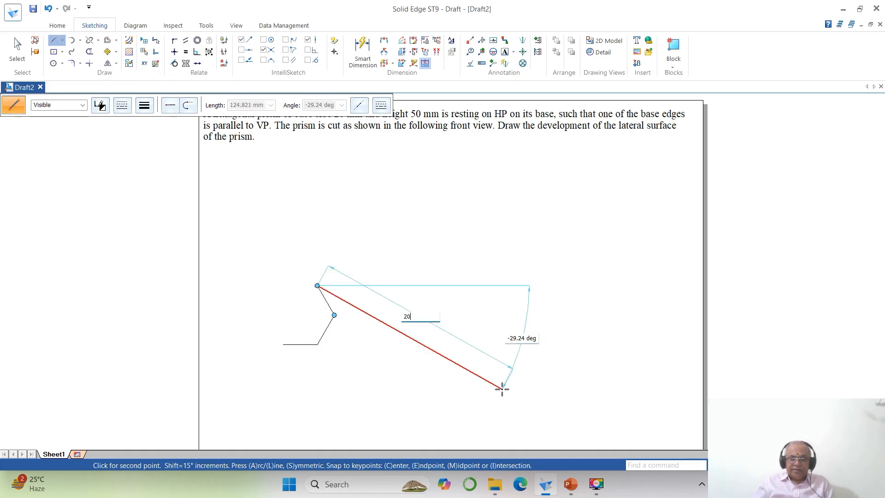
key("Tab")
type("180")
key("Return")
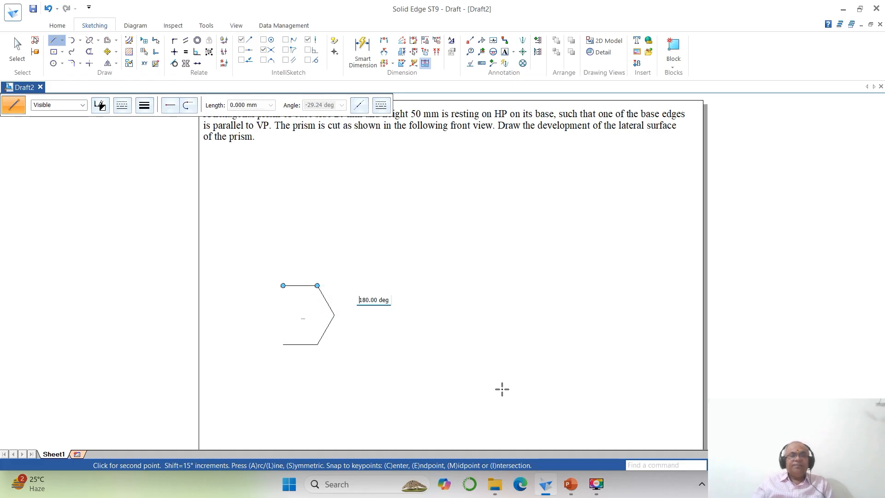
- Close the hexagon with its sixth side, 20 mm long, from the end of the fifth side to the starting corner
type("20")
key("Tab")
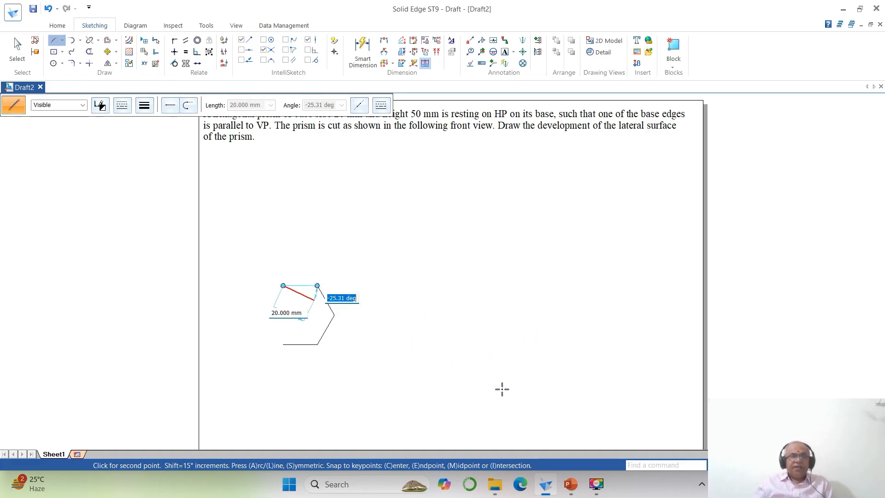
type("2")
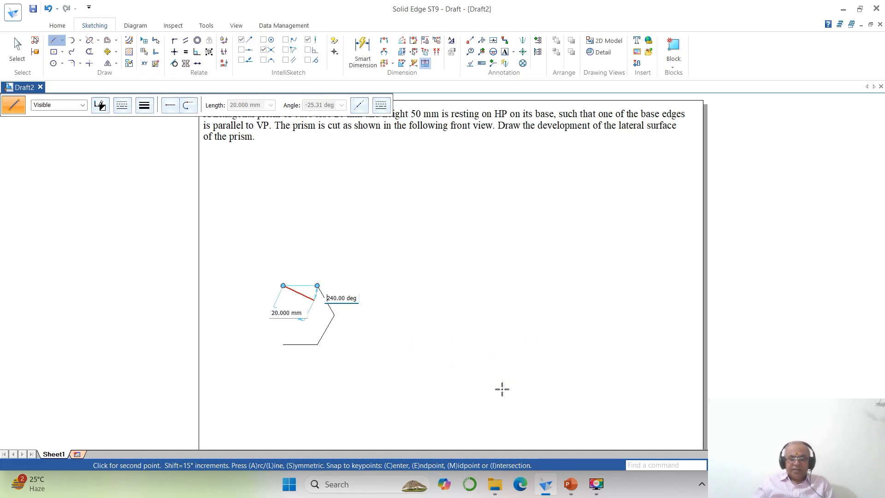
key("Return")
type("20")
key("Tab")
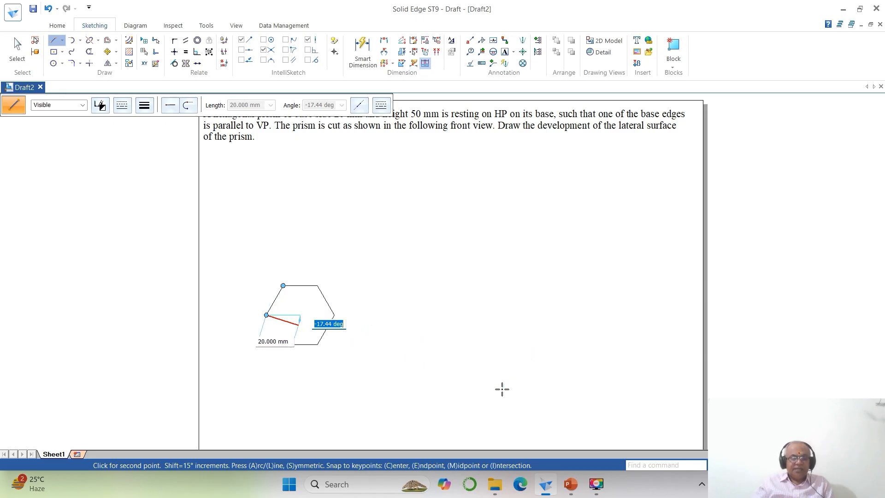
key("Return")
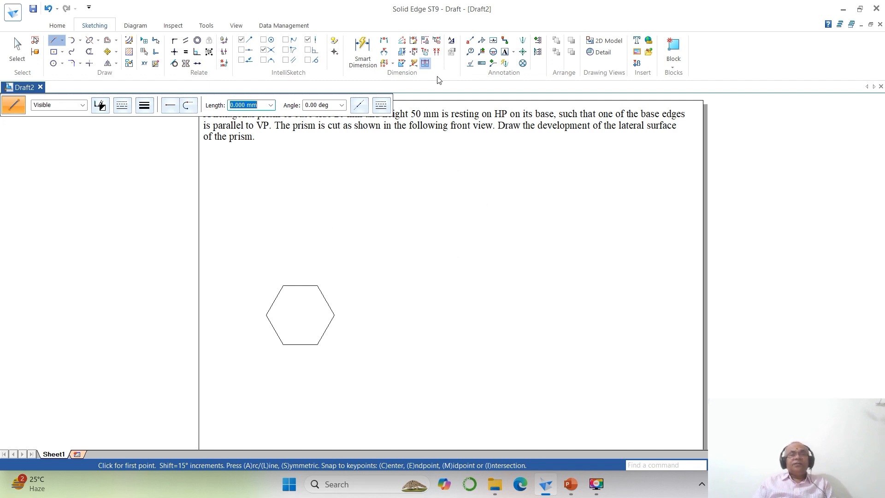
- Set the line width of all six hexagon sides to 0.50 mm
left_click(17, 50)
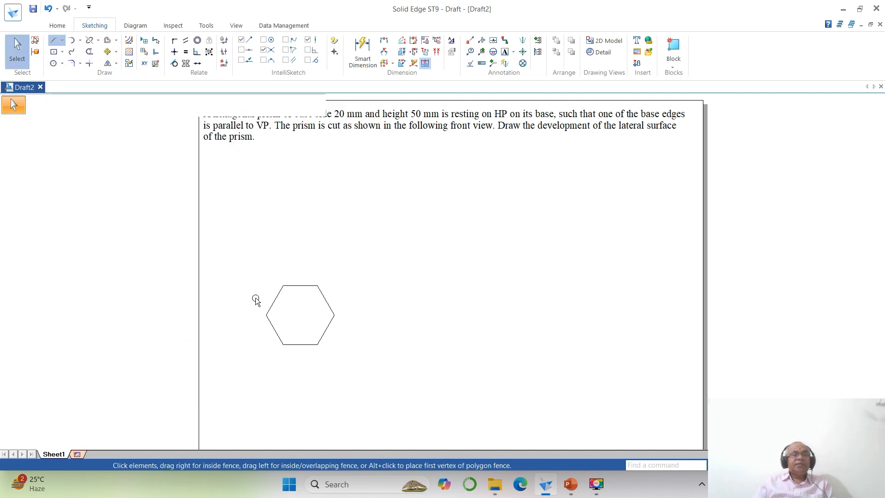
left_click_drag(249, 275, 376, 372)
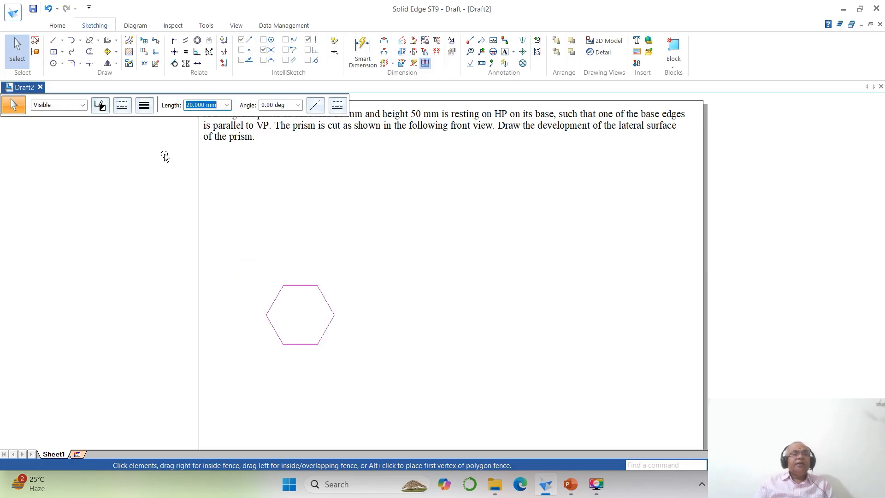
left_click(144, 106)
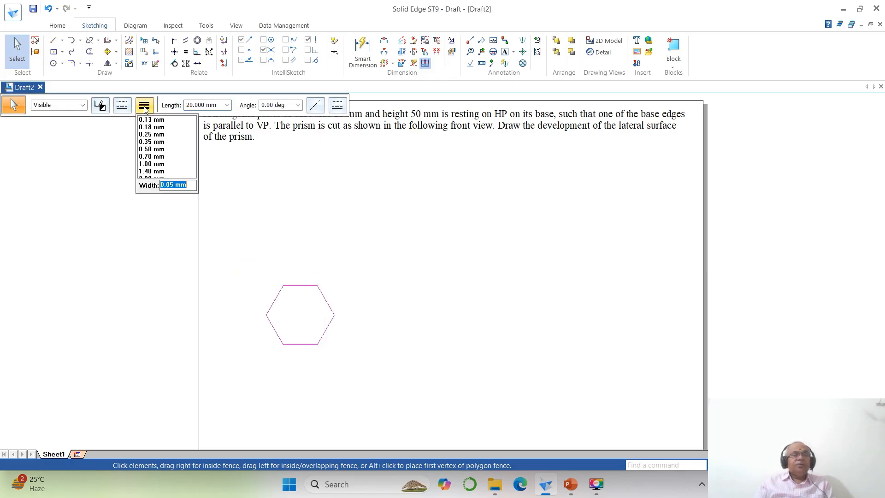
left_click(151, 148)
left_click(478, 318)
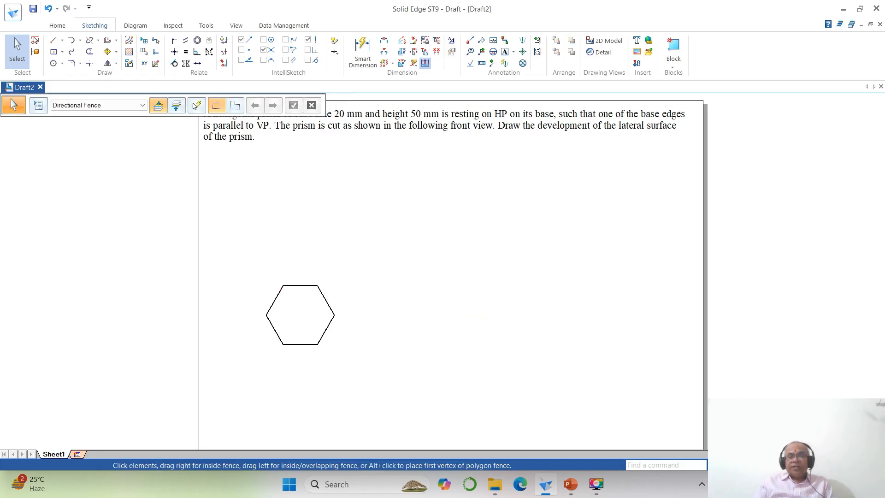
- Move the whole hexagon about 5 mm to the right and 14 mm down on the sheet
left_click(355, 120)
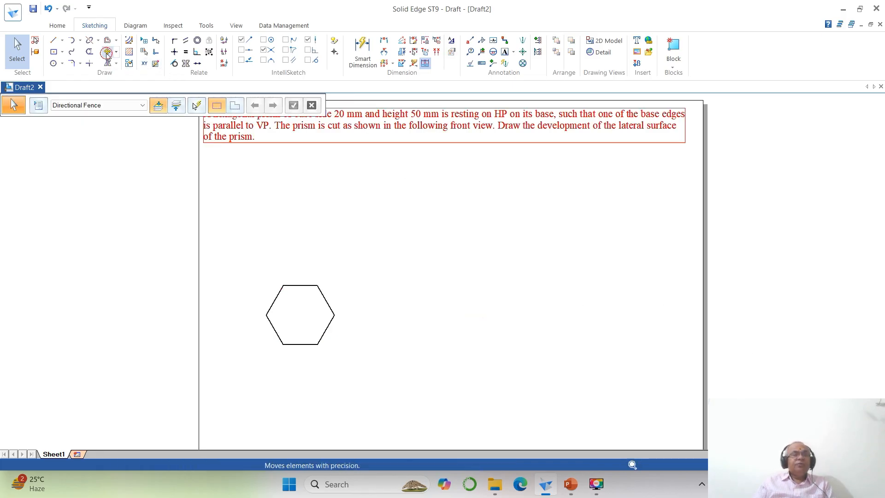
left_click(107, 51)
left_click_drag(227, 261, 385, 371)
left_click(377, 363)
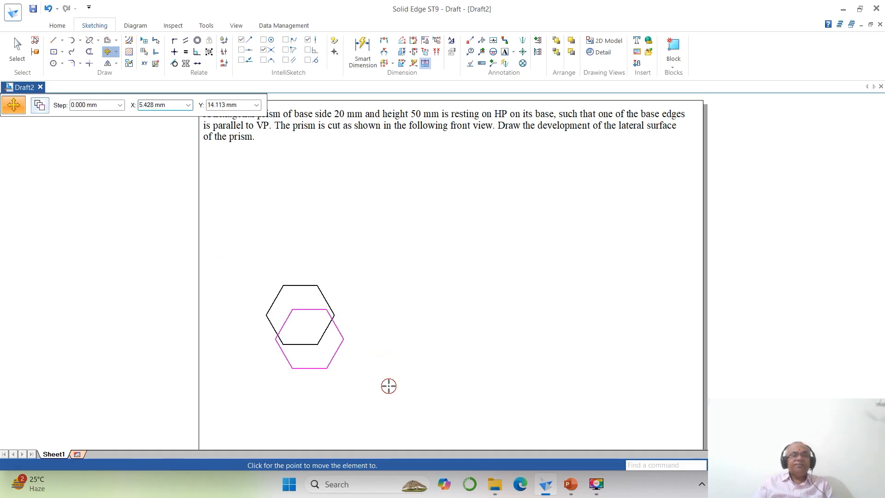
left_click(386, 386)
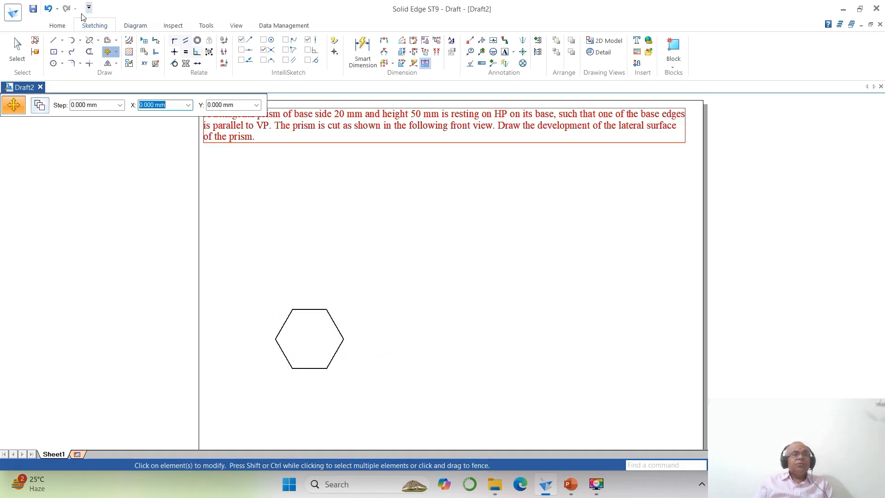
- Draw a horizontal reference line about 80 mm long just above the hexagon, extending past it on both sides
left_click(54, 40)
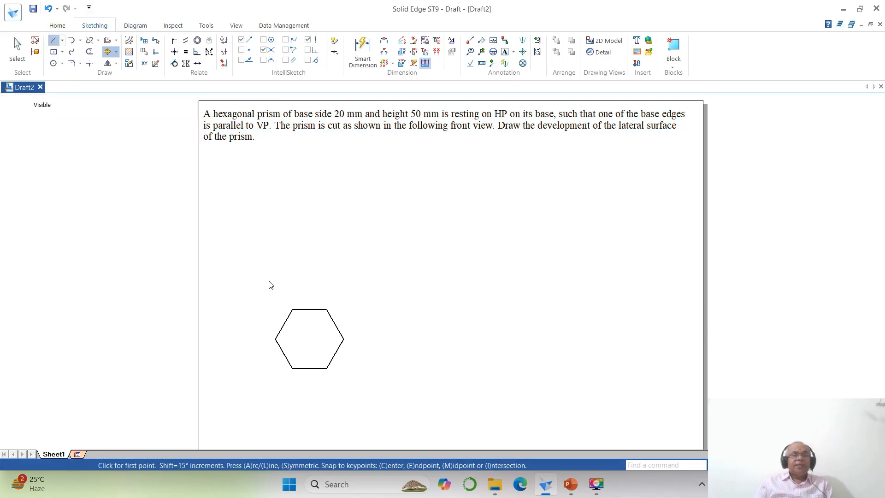
left_click(243, 286)
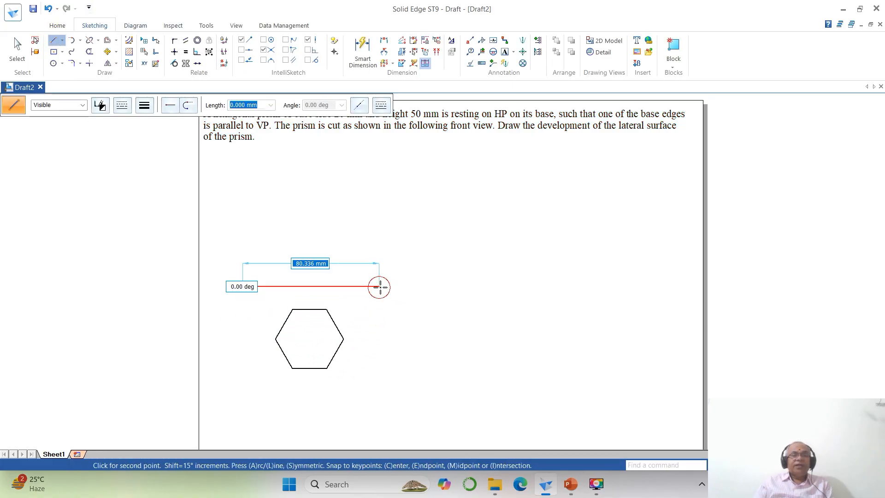
left_click(379, 287)
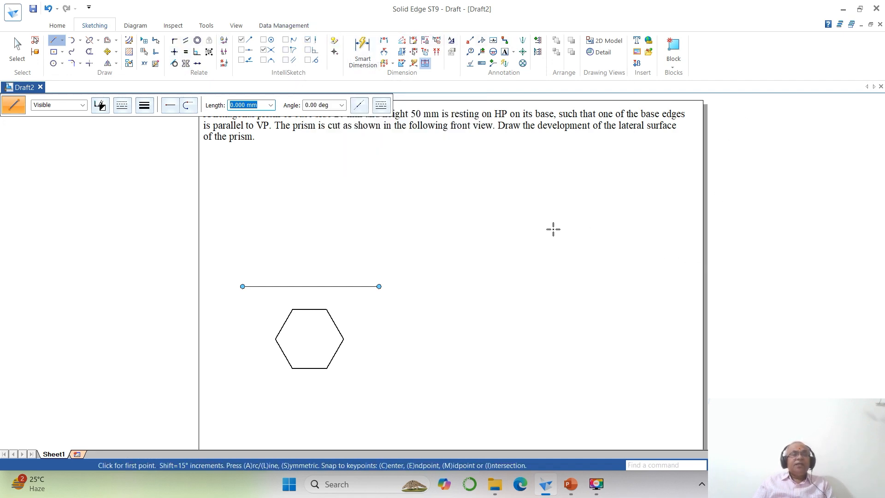
- Offset the horizontal reference line 50 mm upward
left_click(108, 40)
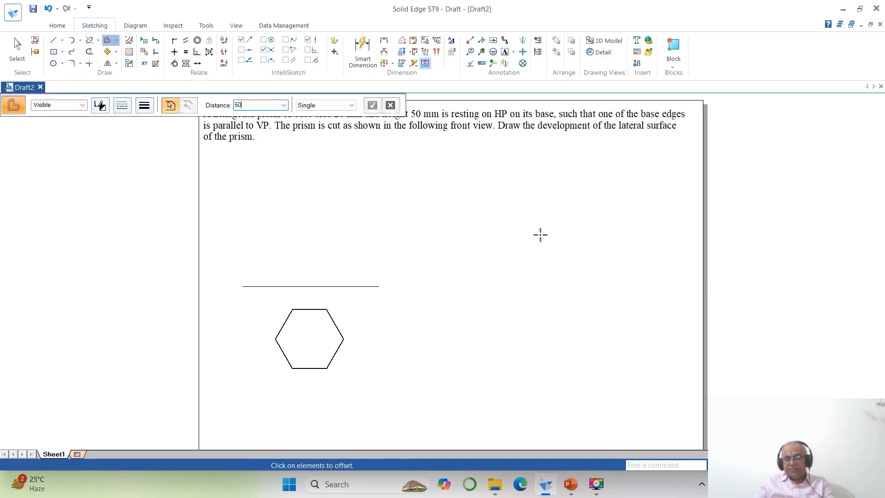
left_click(332, 286)
left_click(335, 233)
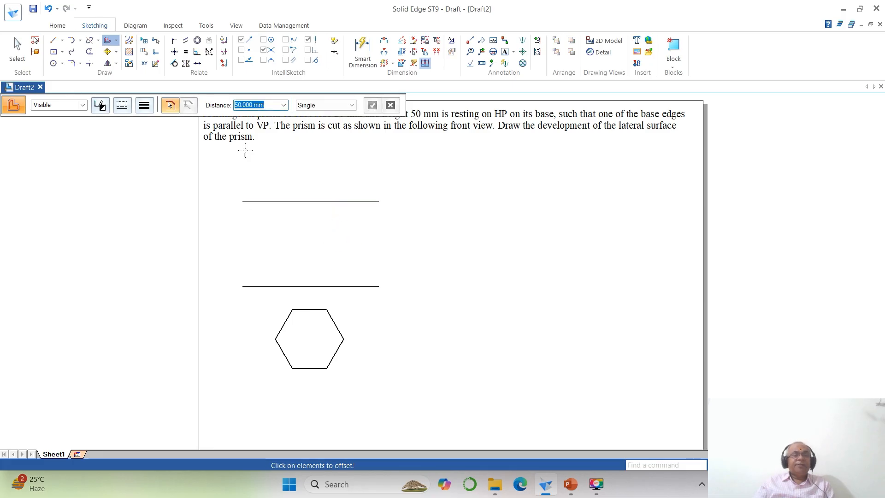
- Label the hexagon's corners counterclockwise from the left one with a to f and bracketed (p) to (u), in Times New Roman text size 3
left_click(749, 466)
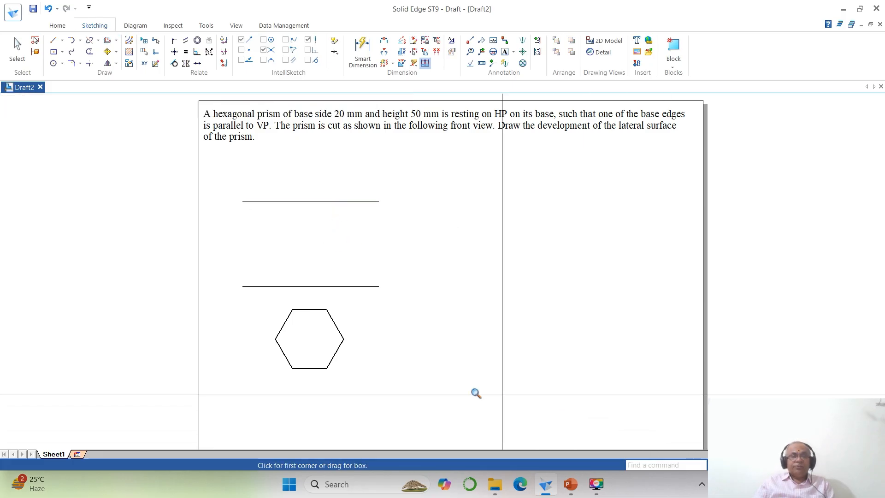
left_click(243, 289)
left_click(443, 430)
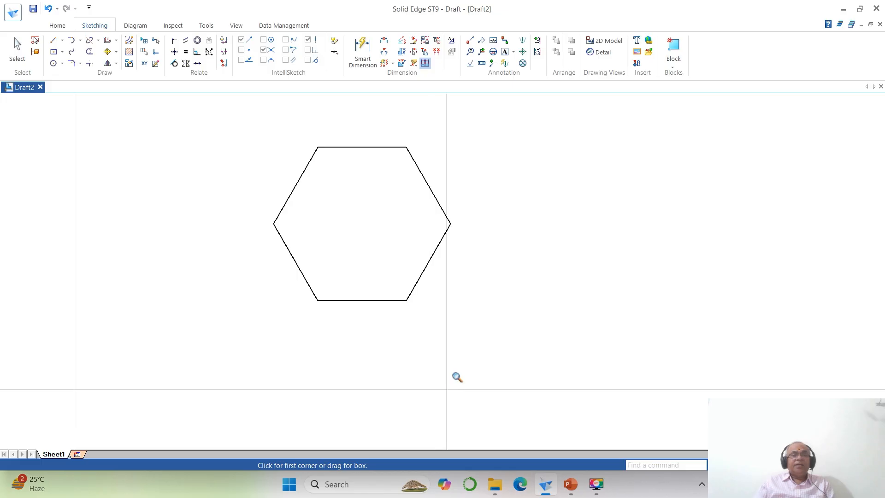
left_click(504, 53)
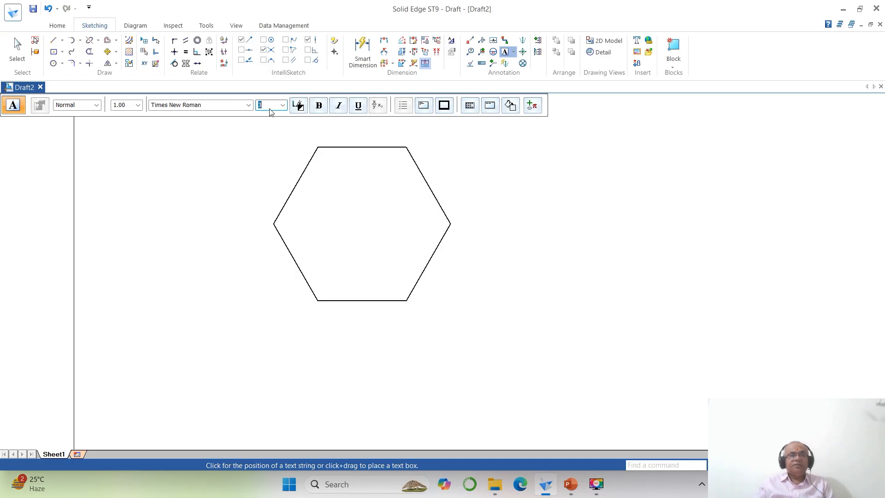
left_click(262, 226)
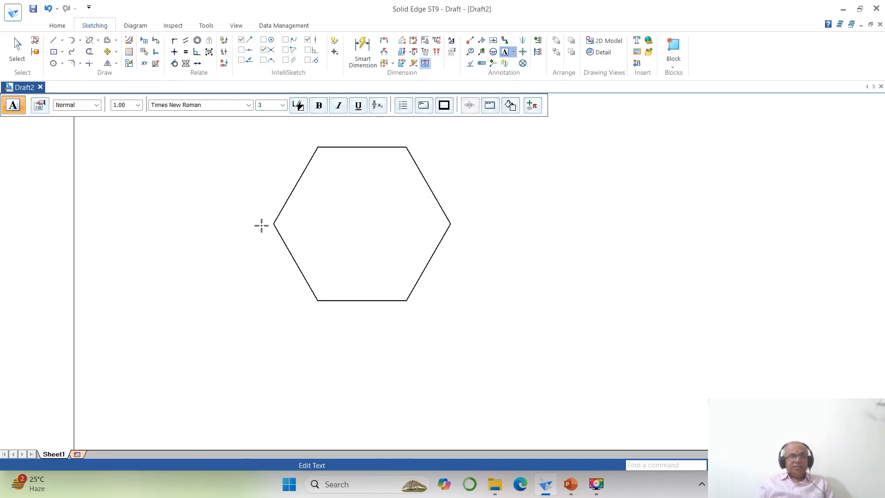
left_click(309, 316)
type("b")
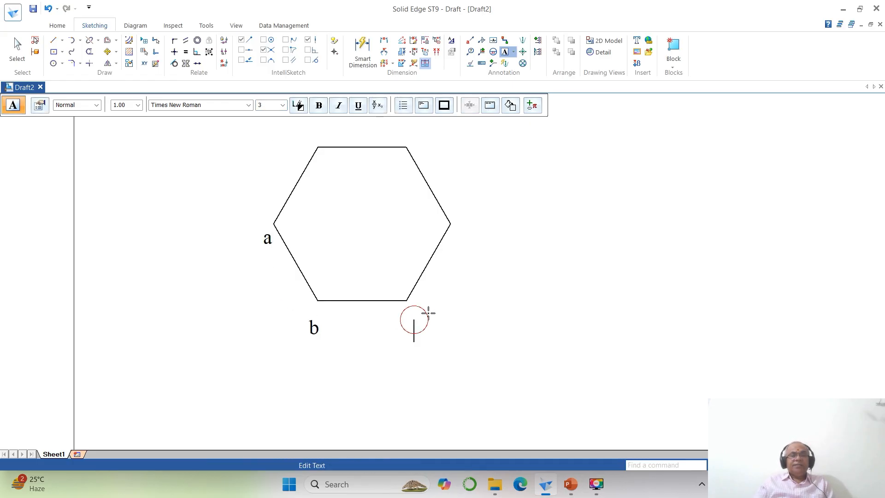
type("c")
left_click(421, 141)
type("e")
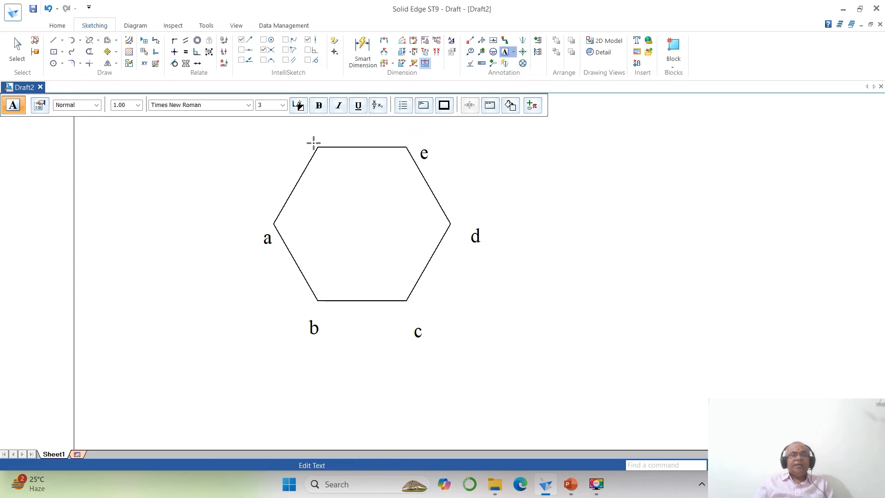
left_click(304, 143)
type("f")
left_click(227, 256)
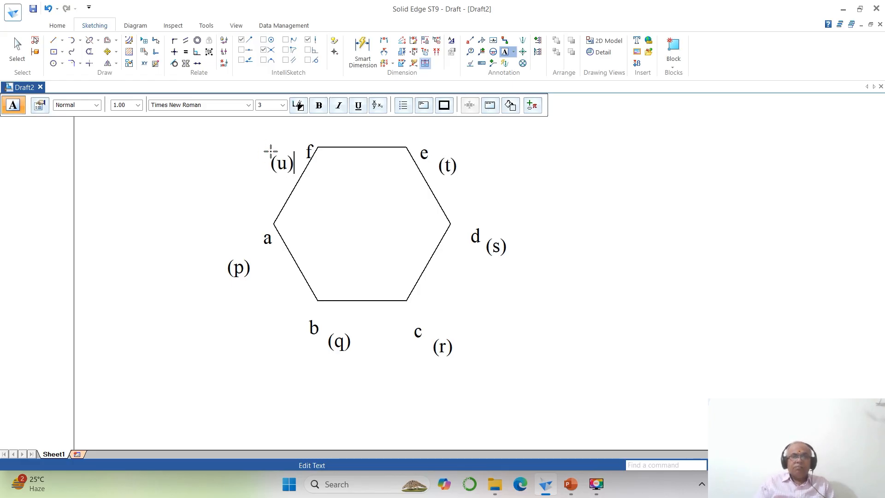
key("Escape")
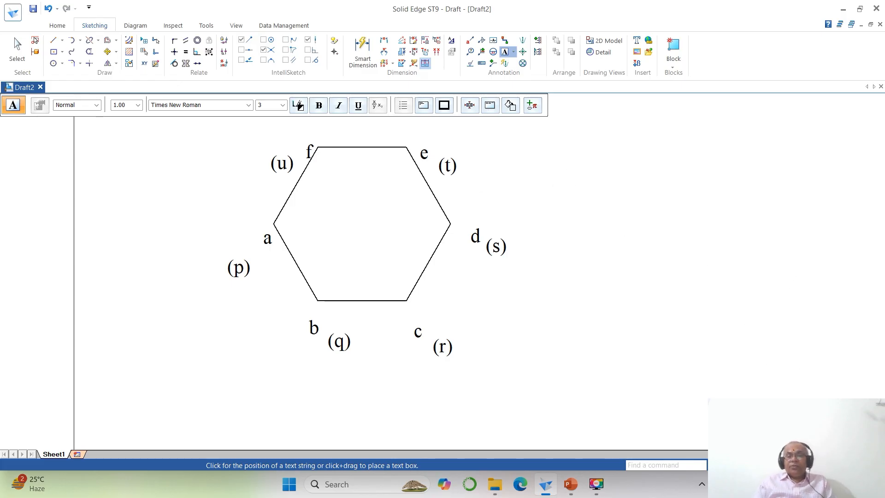
- Move the labels a and (p) next to the hexagon's left corner, with (p) to the left of a
left_click(107, 52)
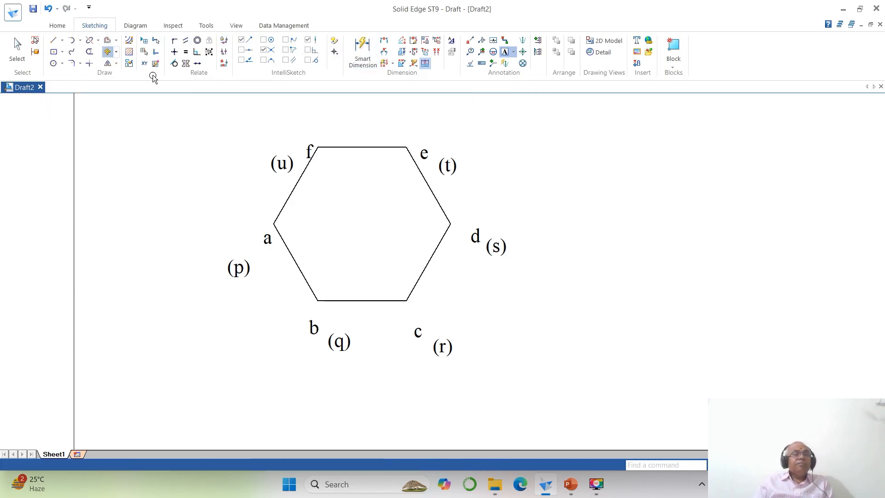
left_click(362, 255)
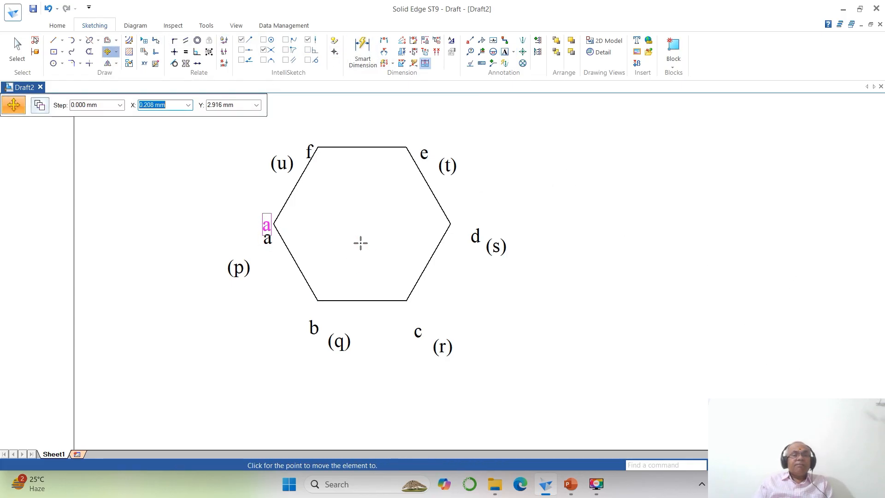
left_click(359, 240)
left_click(258, 275)
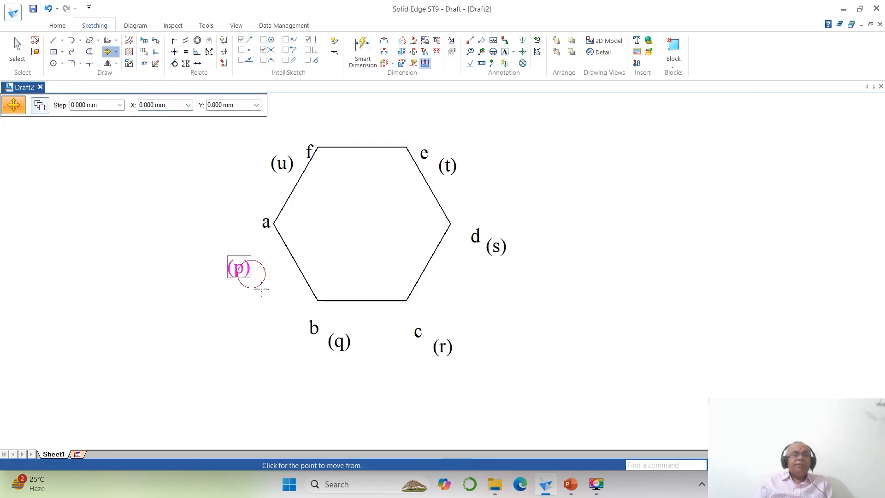
left_click(260, 288)
left_click(270, 245)
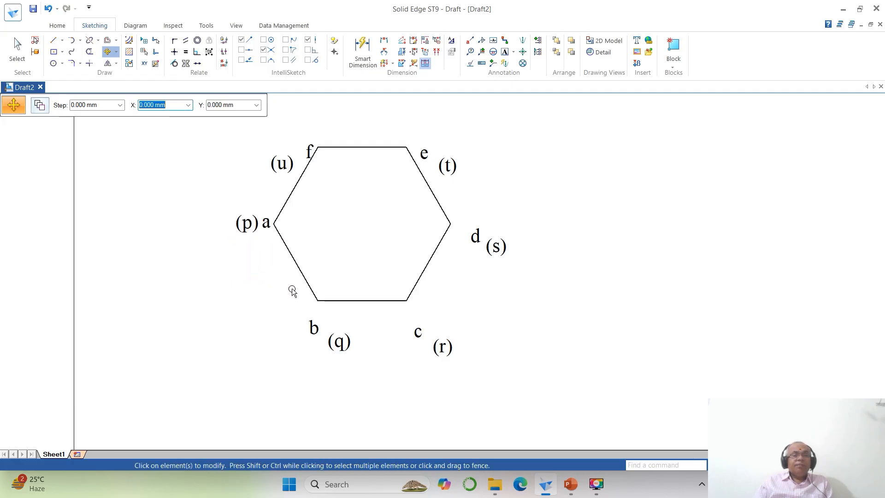
- Move the label b directly below the hexagon's lower left corner and place (q) right beside it
left_click(320, 333)
left_click(361, 336)
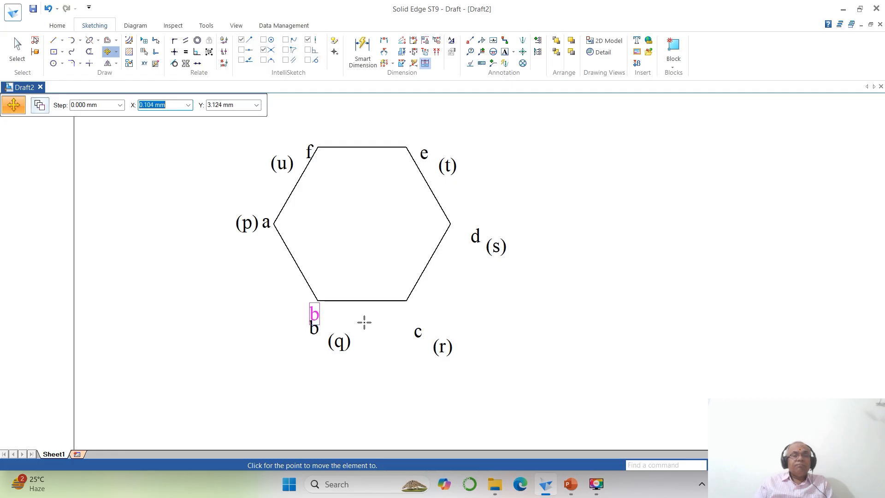
left_click(363, 322)
left_click(341, 342)
left_click(373, 353)
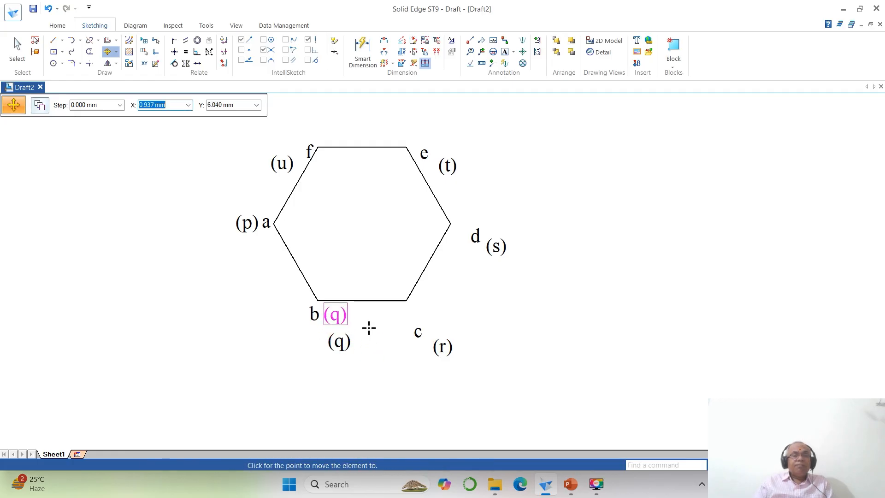
left_click(368, 327)
- Move the label c directly below the hexagon's lower right corner and place (r) right beside it
left_click(417, 333)
left_click(411, 356)
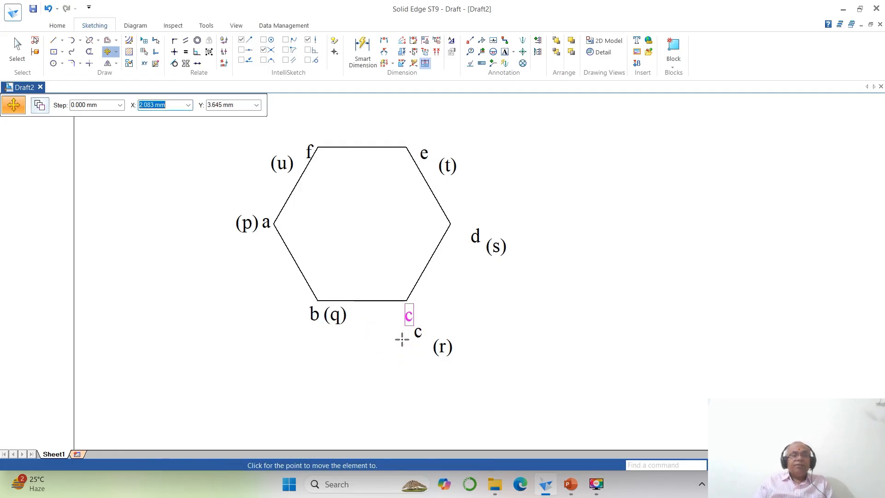
left_click(402, 338)
left_click(441, 347)
left_click(497, 369)
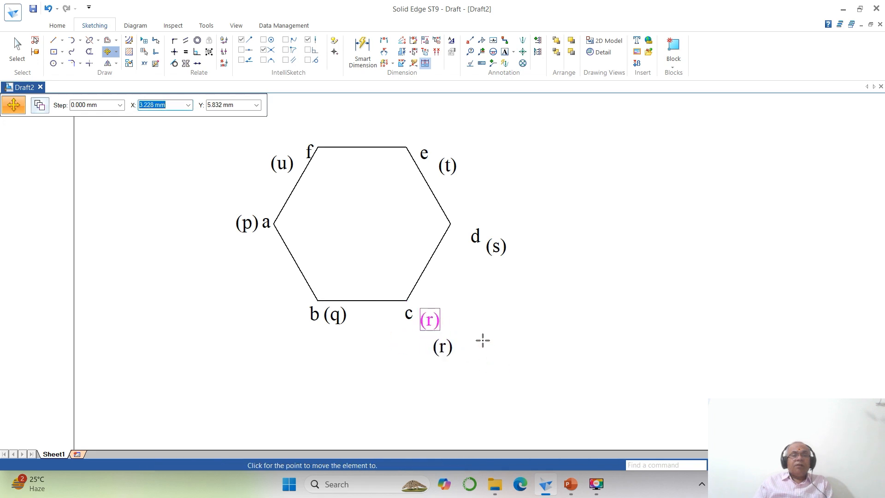
key("Escape")
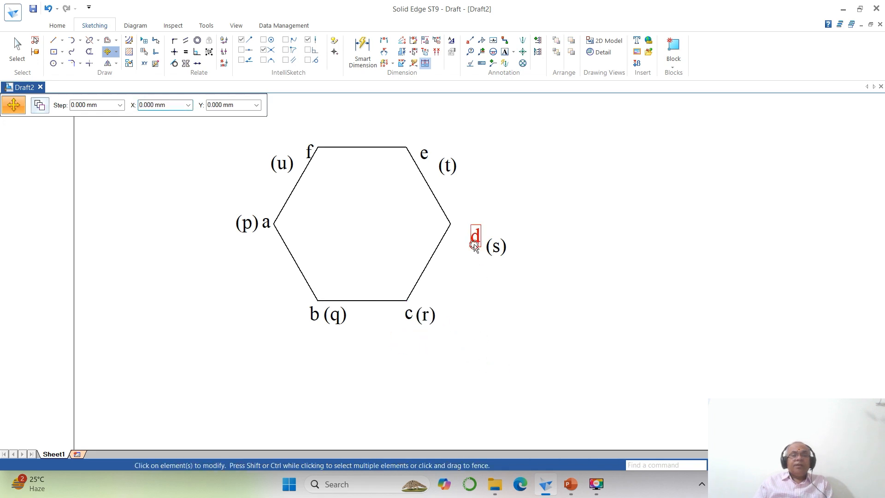
- Move the labels d and (s) next to the hexagon's right corner, with (s) to the right of d
left_click(474, 238)
left_click(478, 273)
left_click(465, 263)
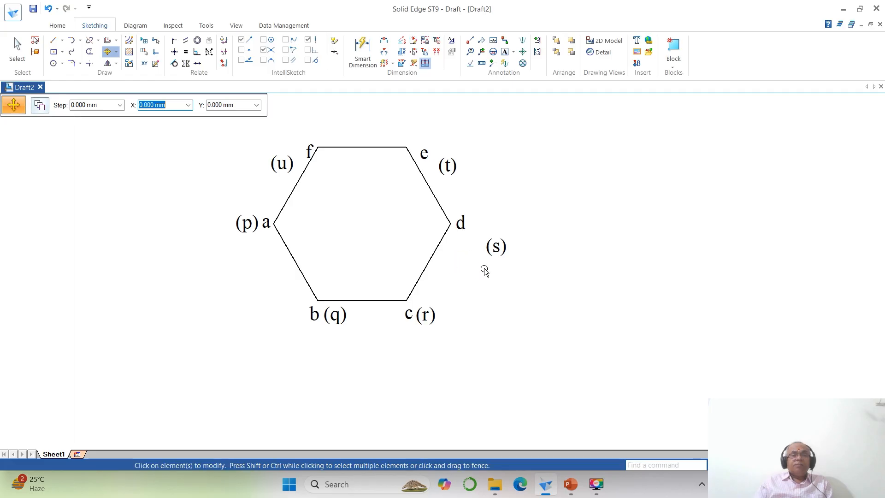
left_click(507, 261)
left_click(533, 293)
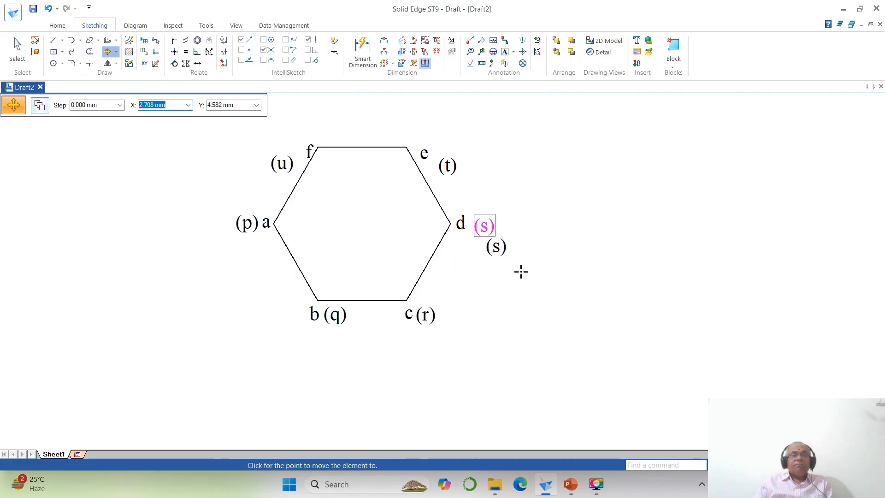
left_click(516, 268)
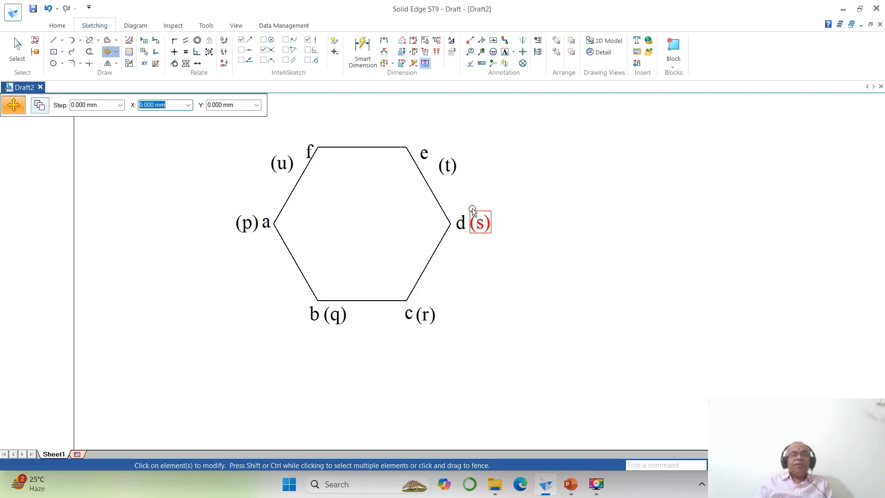
- Move the label e to just above the hexagon's upper right corner
left_click(423, 153)
left_click(465, 206)
left_click(455, 188)
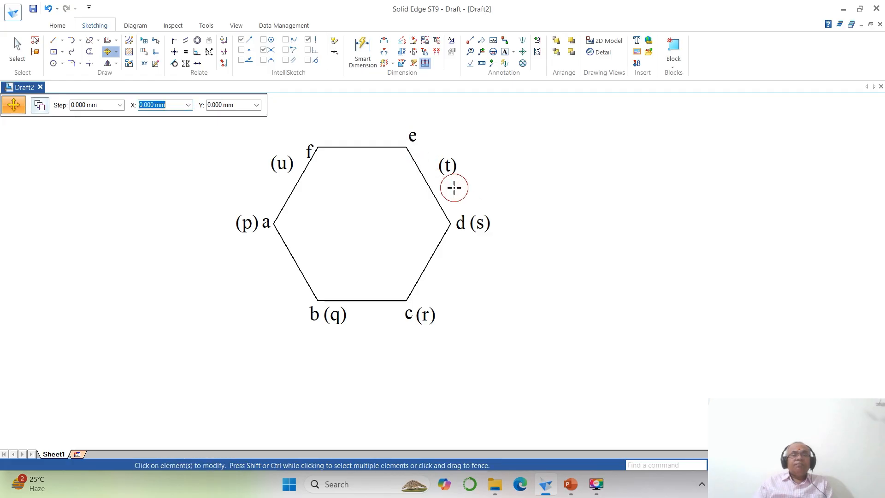
- Move the label (t) right beside the label e at the hexagon's upper right corner
left_click(456, 178)
left_click(475, 197)
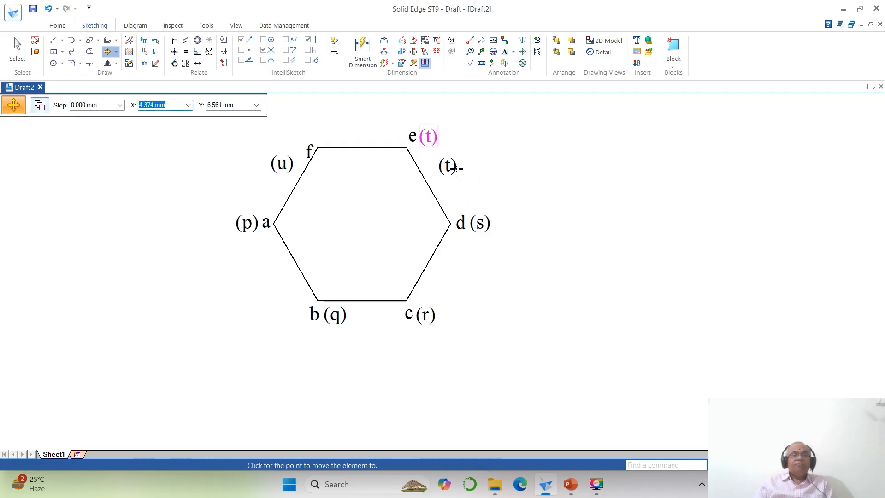
left_click(456, 168)
- Move the label f just above the hexagon's upper left corner and place (u) directly to its left
left_click(311, 154)
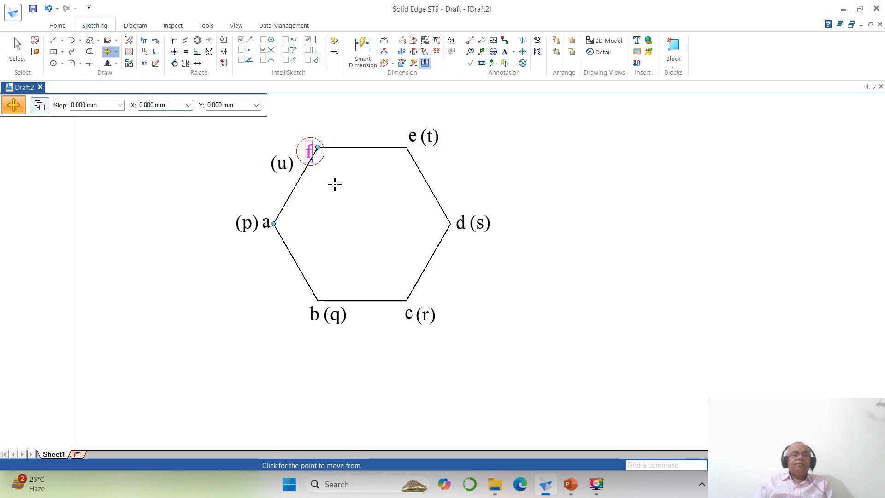
left_click(337, 185)
left_click(341, 168)
left_click(284, 164)
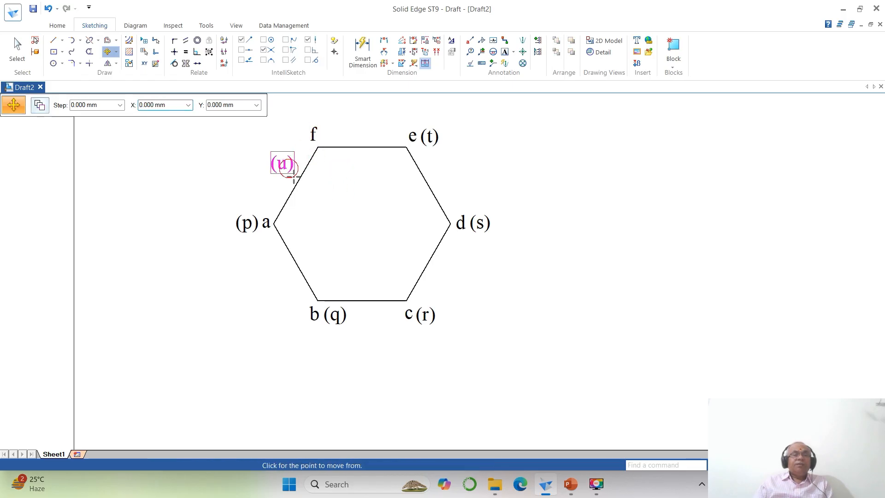
left_click(293, 189)
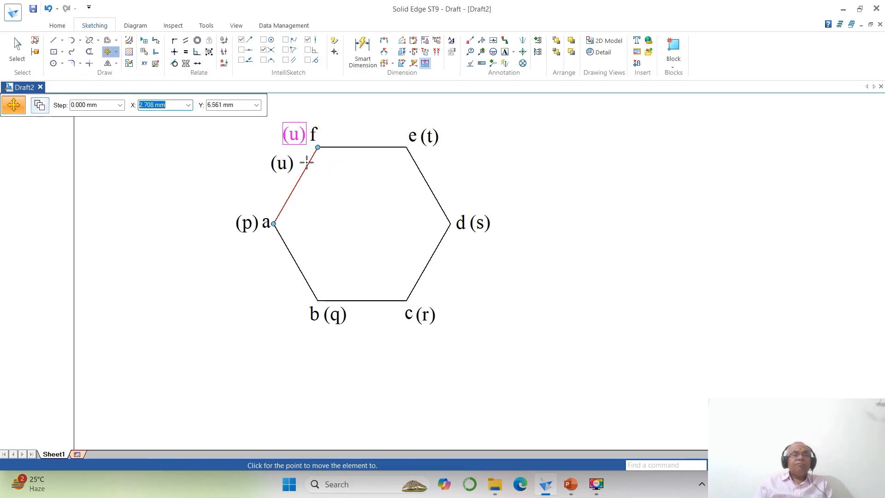
left_click(306, 161)
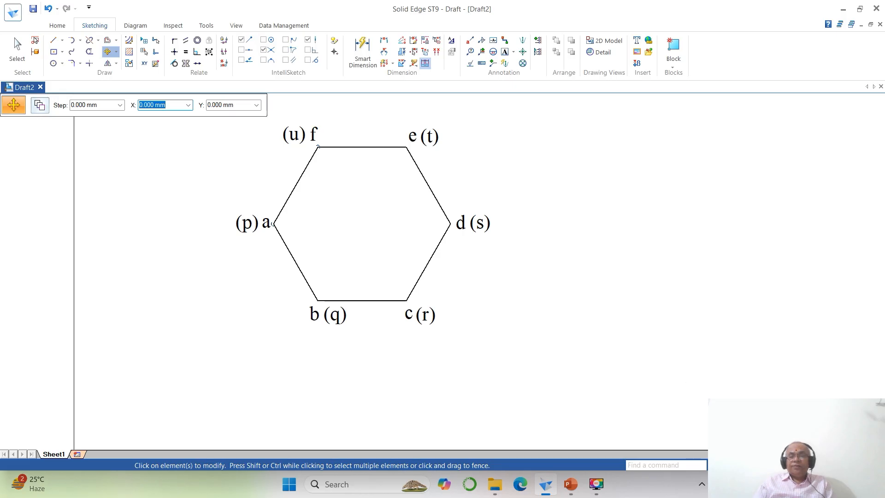
- Draw a vertical projection line from hexagon corner a up past the lower horizontal line, ending between the two horizontal lines
left_click(756, 465)
left_click(736, 465)
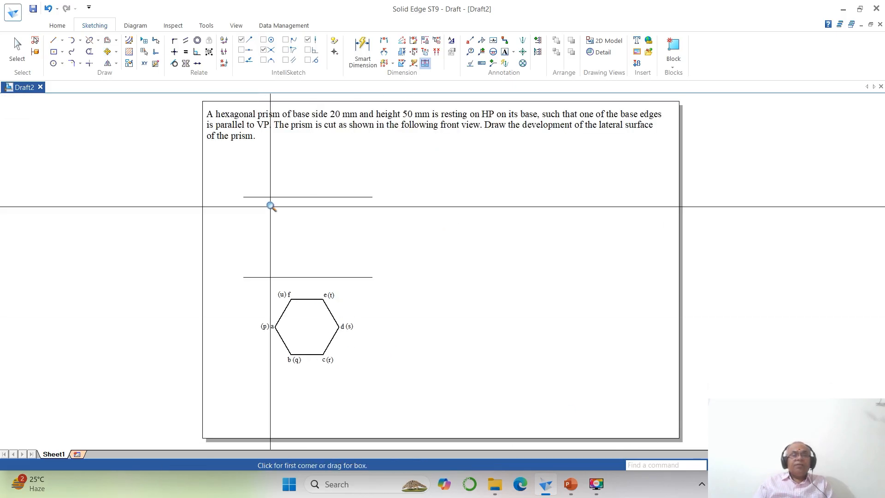
left_click(239, 182)
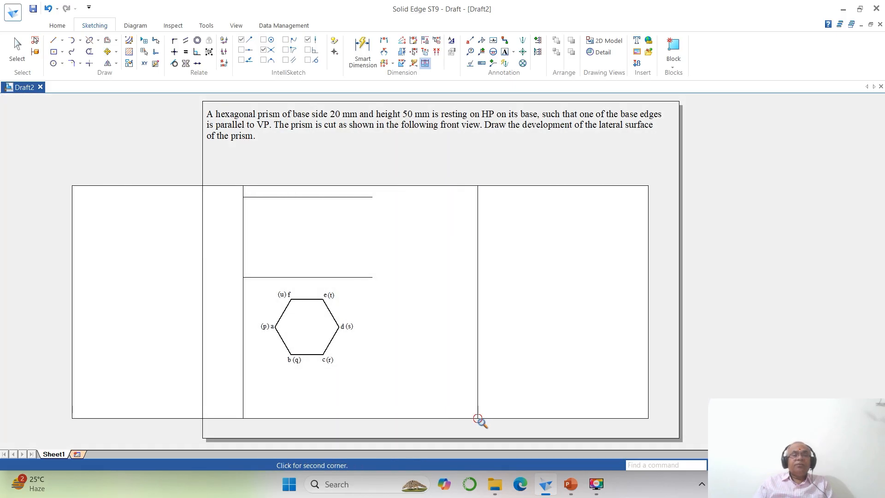
left_click(478, 418)
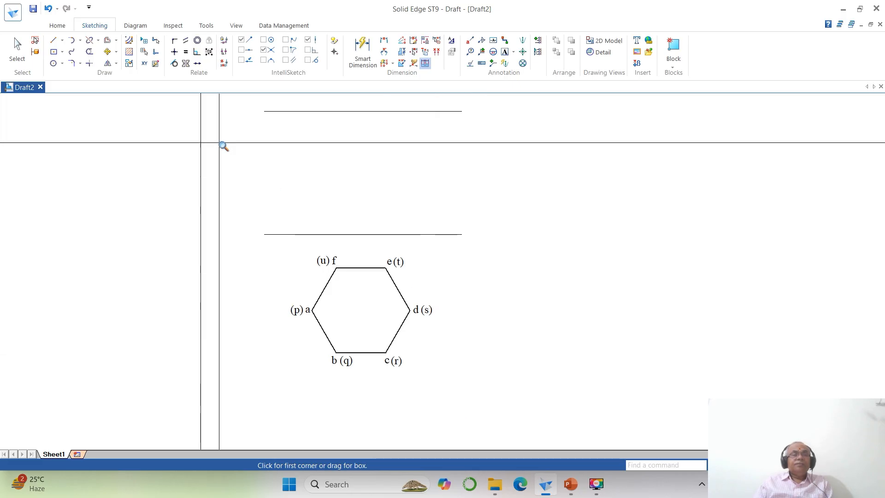
left_click(54, 40)
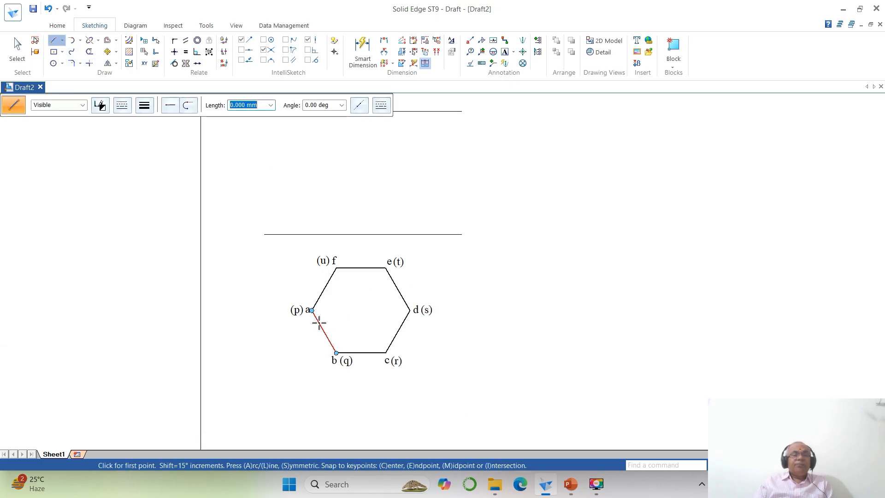
left_click(312, 310)
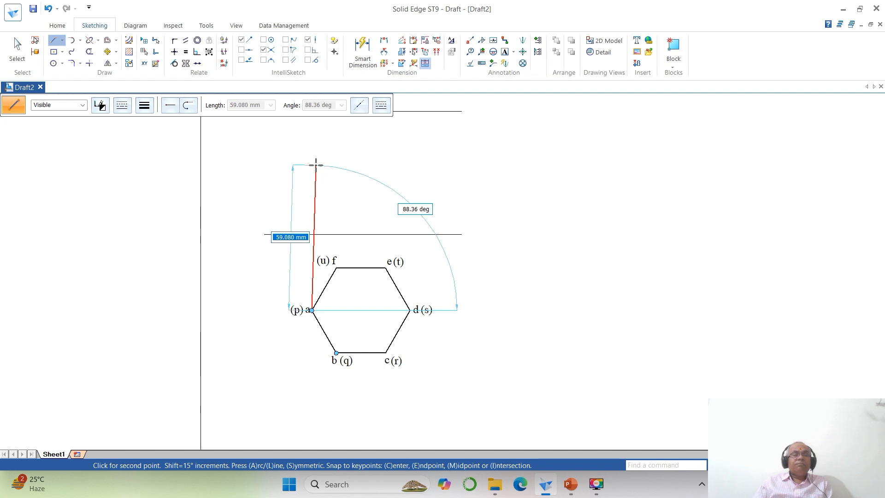
left_click(310, 149)
scroll(311, 148, "down", 3)
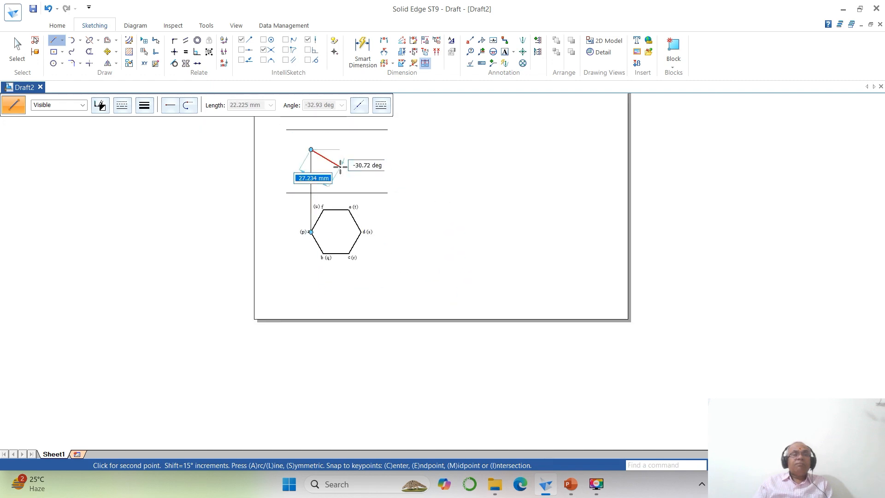
scroll(383, 176, "down", 3)
scroll(383, 181, "down", 2)
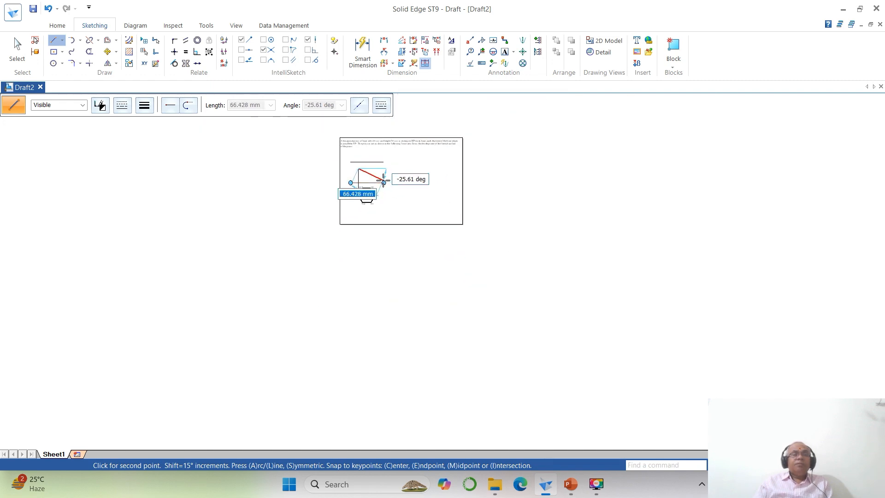
right_click(384, 181)
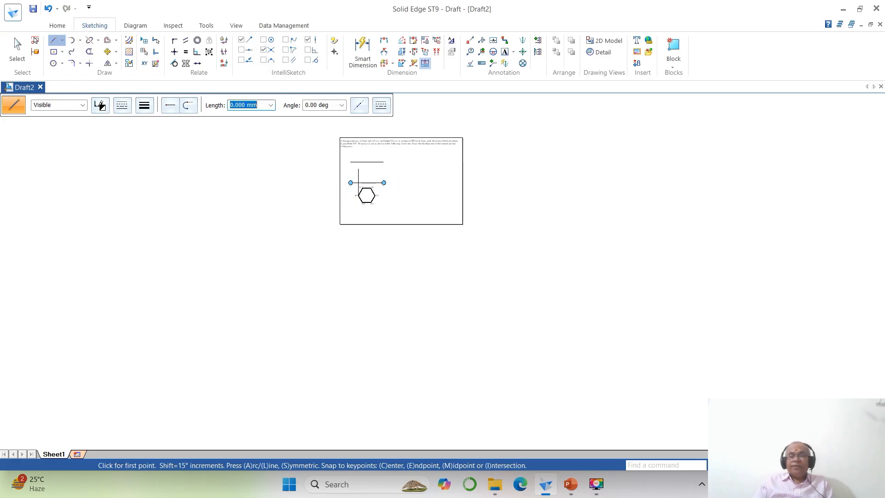
- Extend the vertical projection line from corner a to the upper horizontal line using Extend to Next
left_click(765, 465)
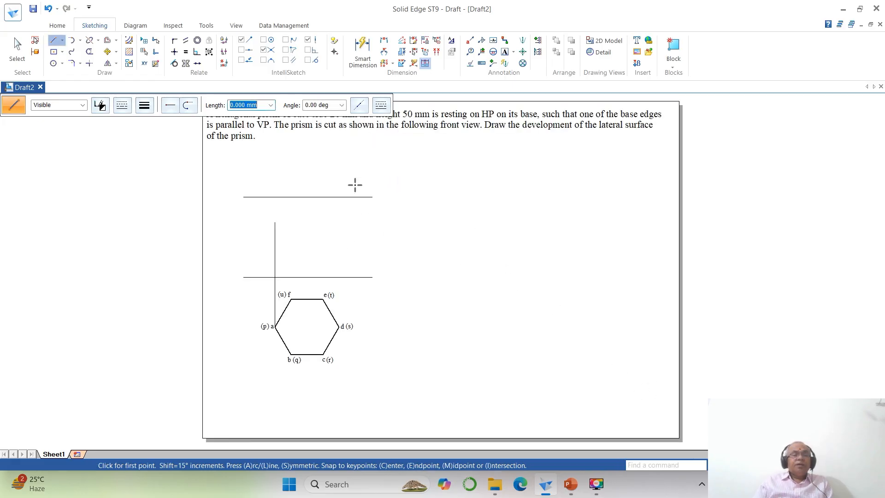
left_click(97, 41)
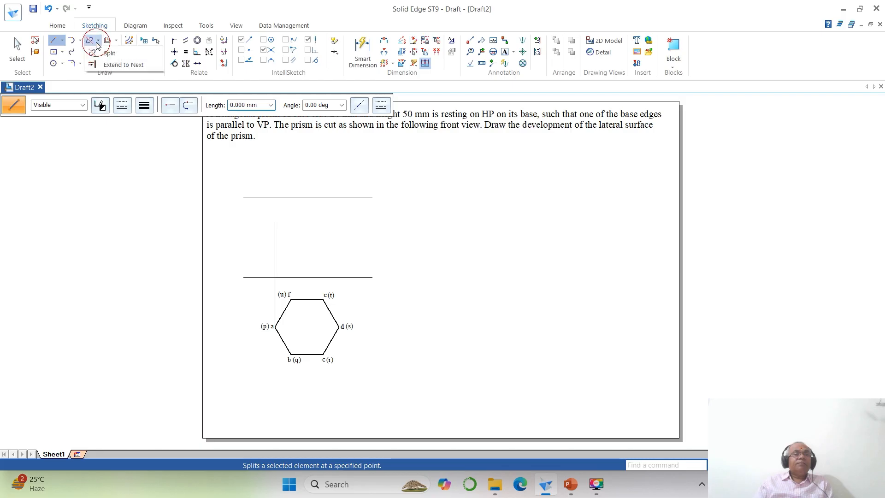
left_click(113, 64)
left_click(275, 230)
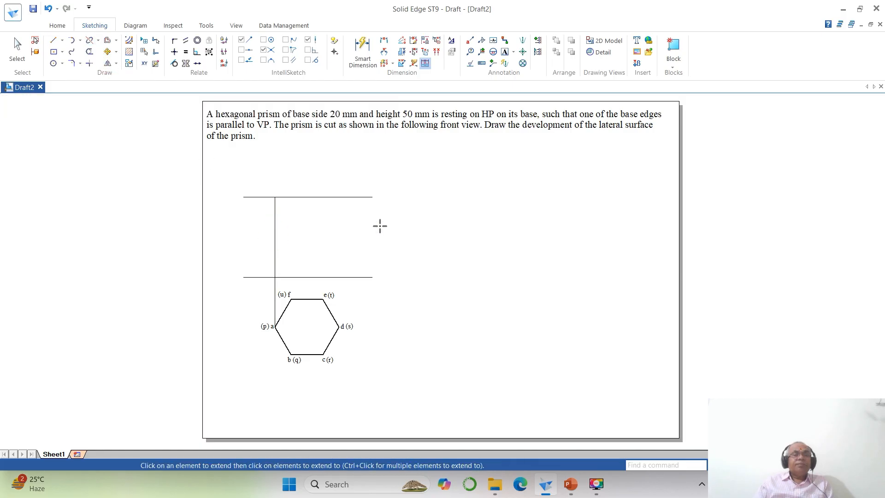
- Draw vertical projection lines from hexagon corners b, c and d up to slightly above the upper horizontal line
left_click(54, 40)
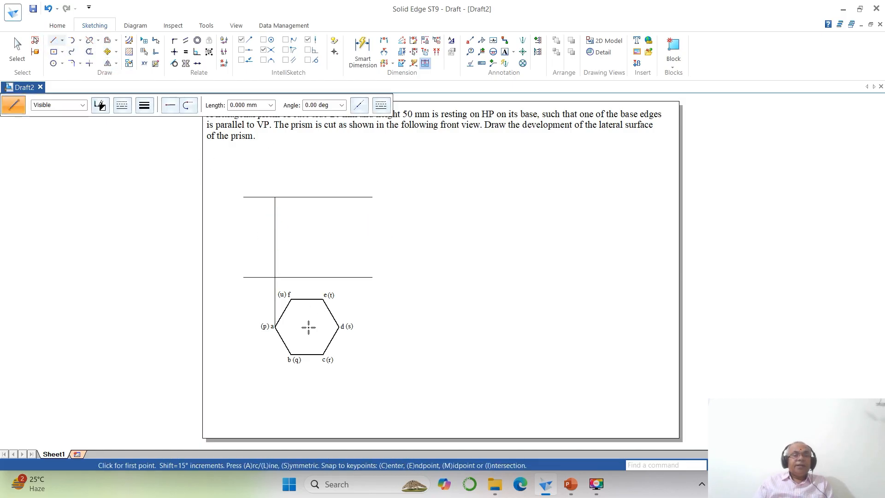
left_click(291, 355)
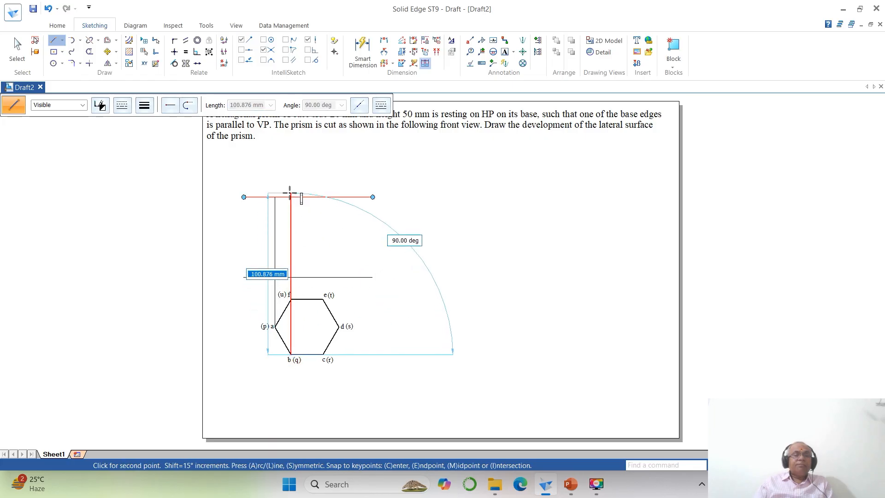
left_click(290, 187)
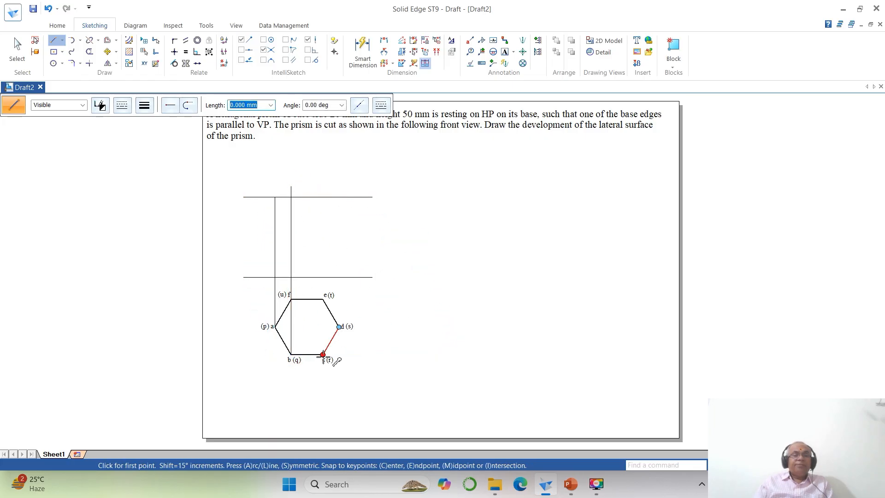
left_click(322, 354)
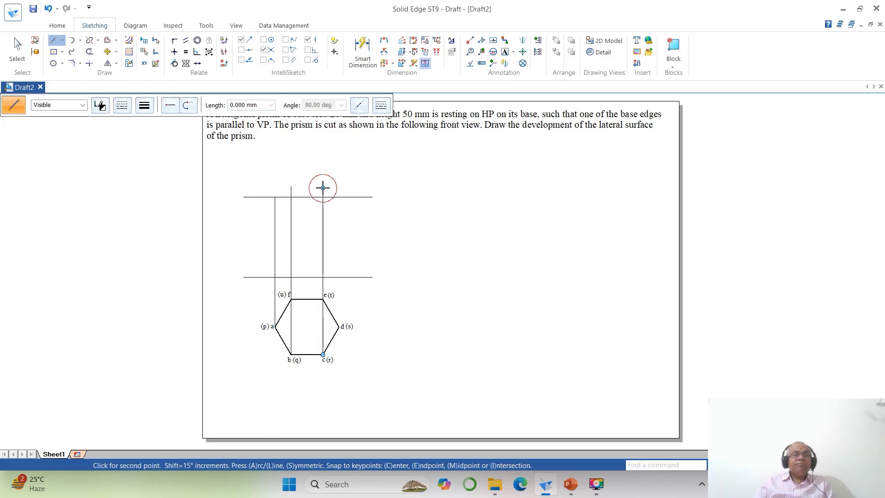
left_click(323, 187)
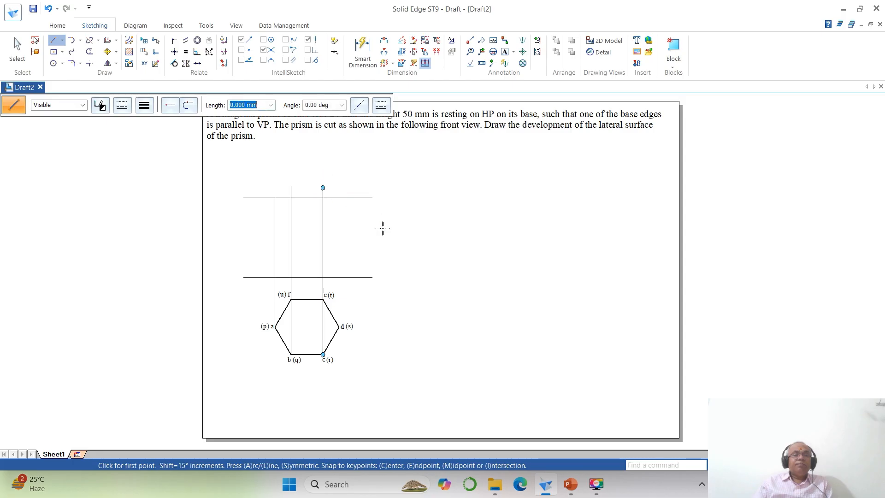
left_click(339, 327)
left_click(339, 188)
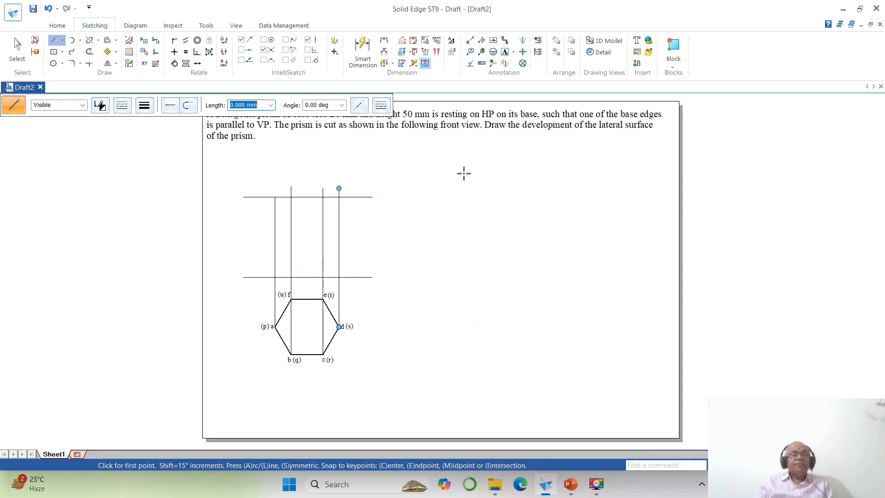
- Trim the overhanging ends of the horizontal lines and the projectors above the upper line to leave the front view rectangle
left_click(89, 52)
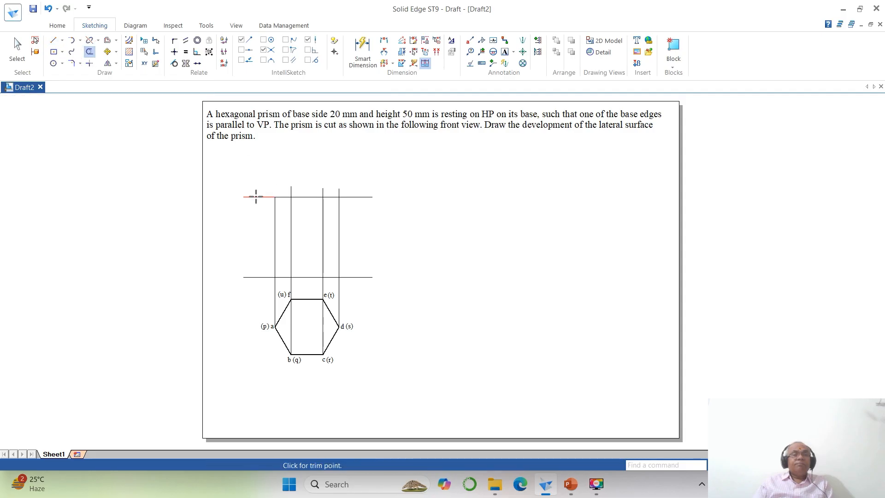
left_click(256, 197)
left_click(289, 190)
left_click(323, 190)
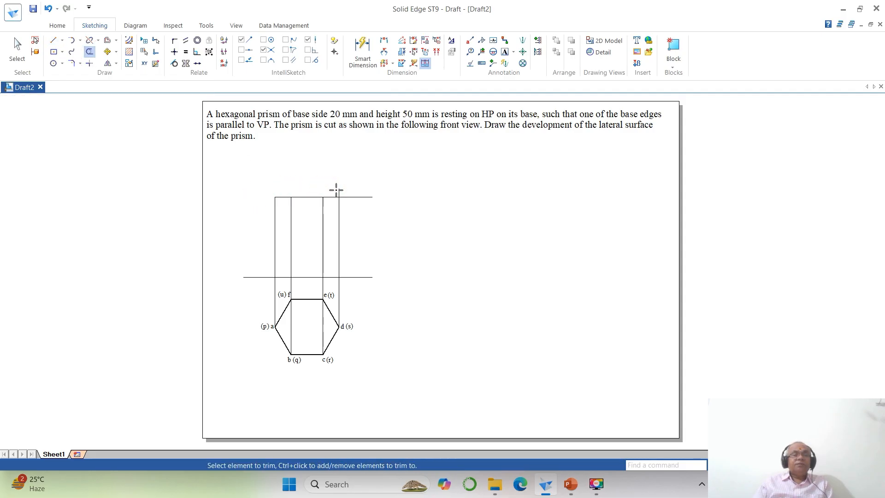
left_click(337, 189)
left_click(361, 197)
left_click(360, 277)
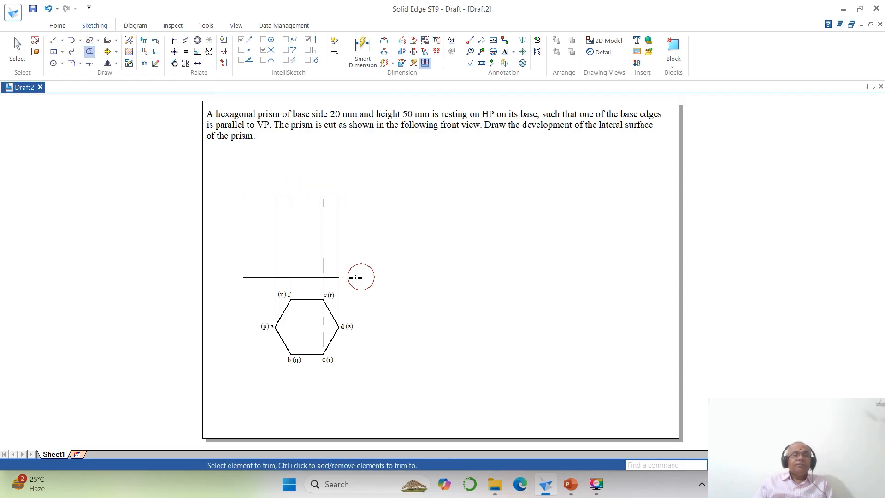
left_click(257, 279)
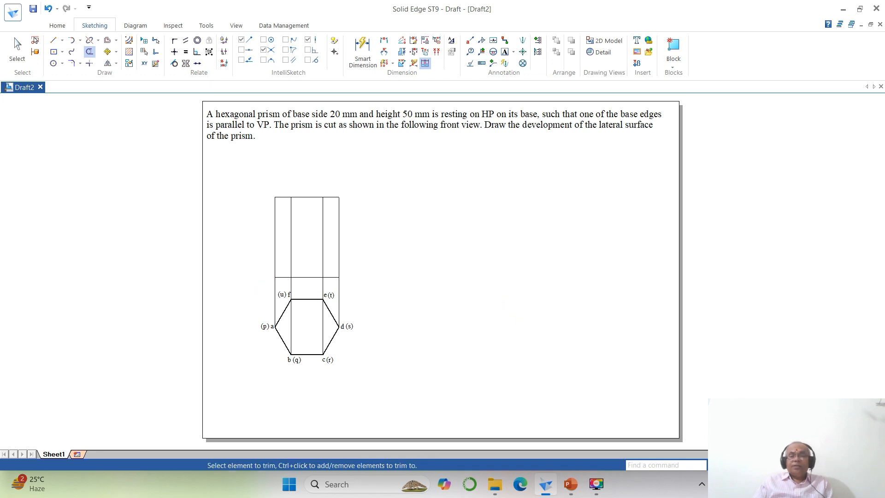
- Check the cut dimensions on the PowerPoint problem slide, return to Solid Edge and offset the front view's top edge 25 mm downward
left_click(748, 465)
left_click(221, 174)
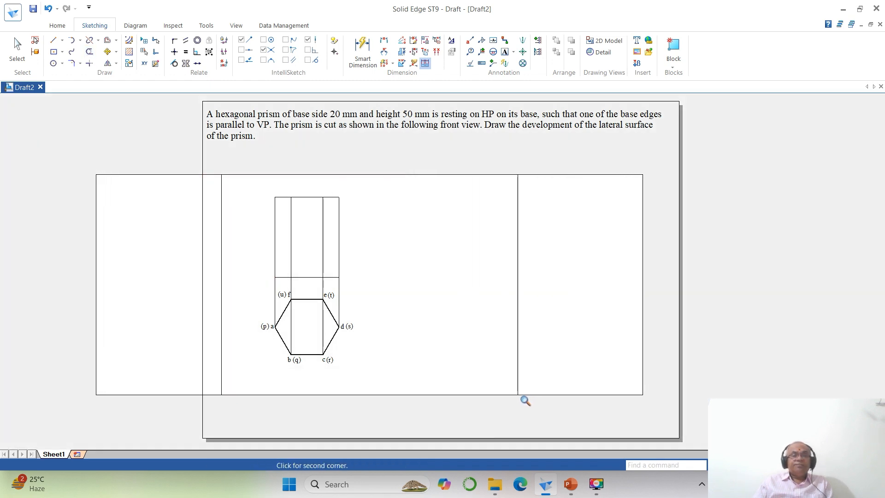
left_click(521, 395)
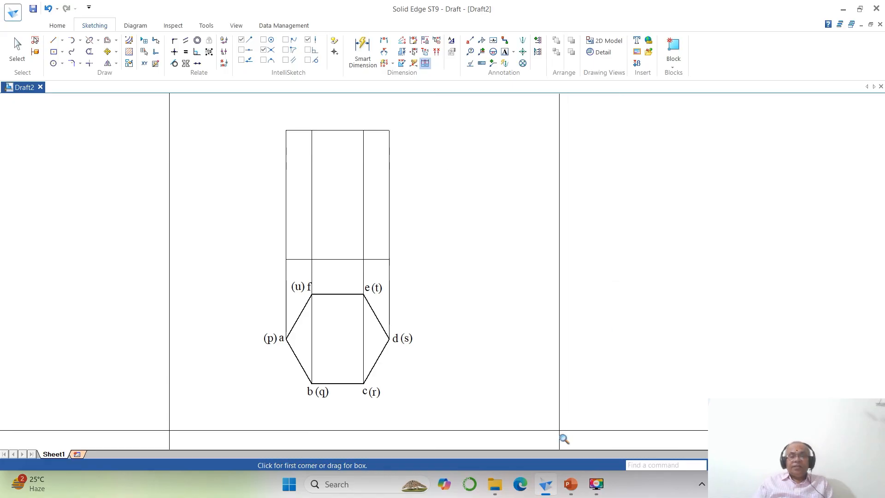
left_click(570, 484)
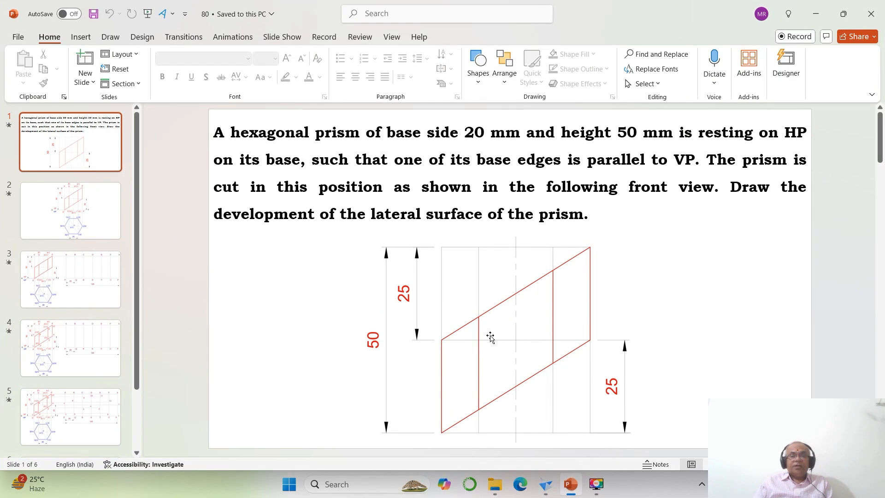
left_click(547, 485)
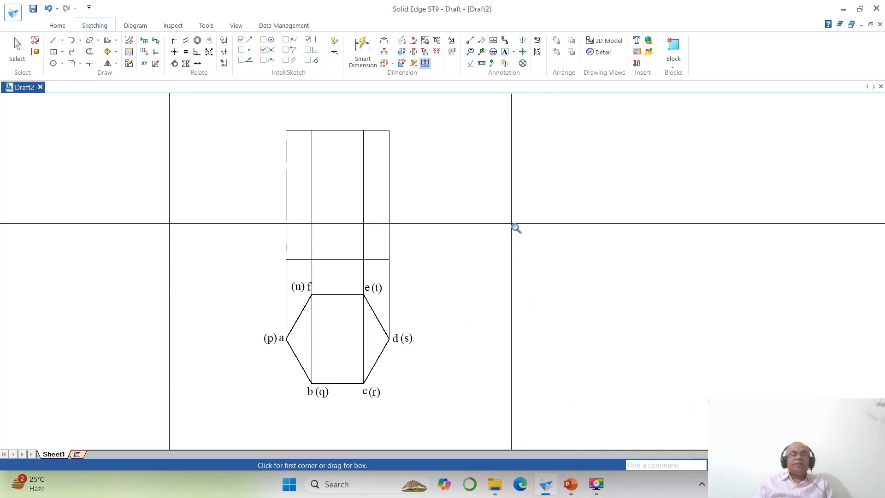
left_click(107, 40)
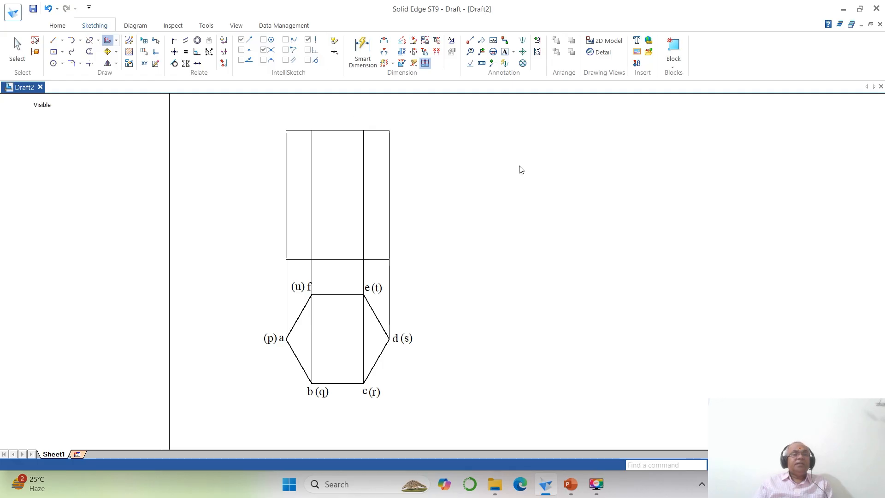
type("2")
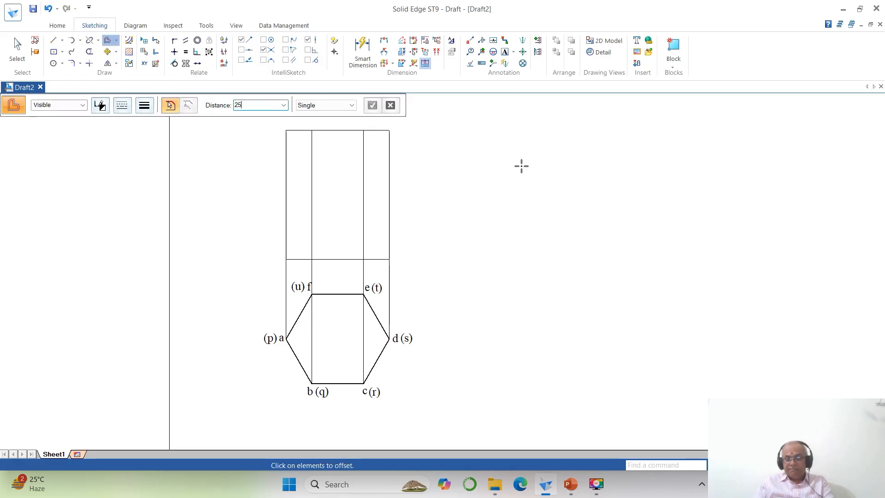
type("5")
key("Return")
left_click(342, 133)
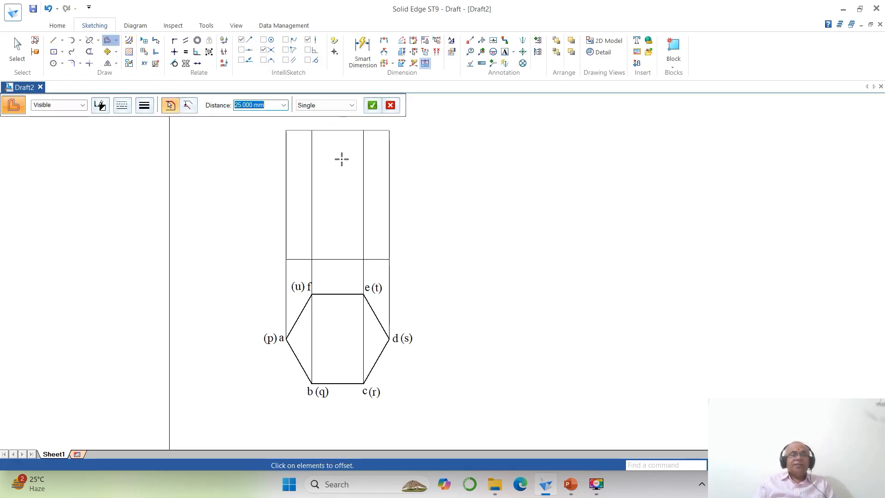
right_click(340, 157)
left_click(340, 156)
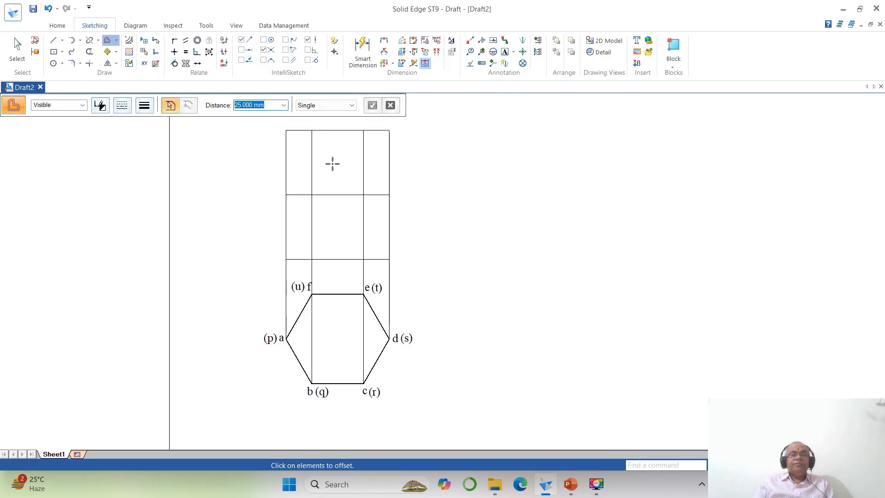
- Draw two parallel cut lines in the front view, from the left edge's midpoint to the top-right corner and from the bottom-left corner to the right edge's midpoint
left_click(53, 40)
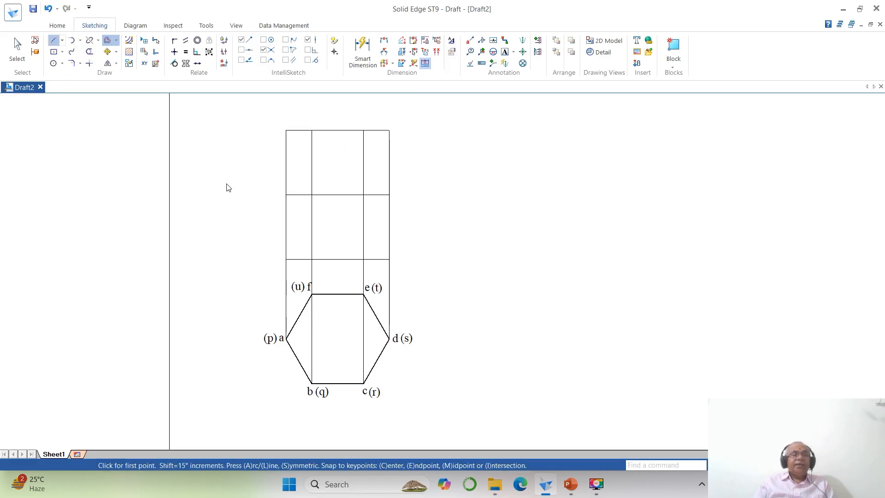
left_click(286, 195)
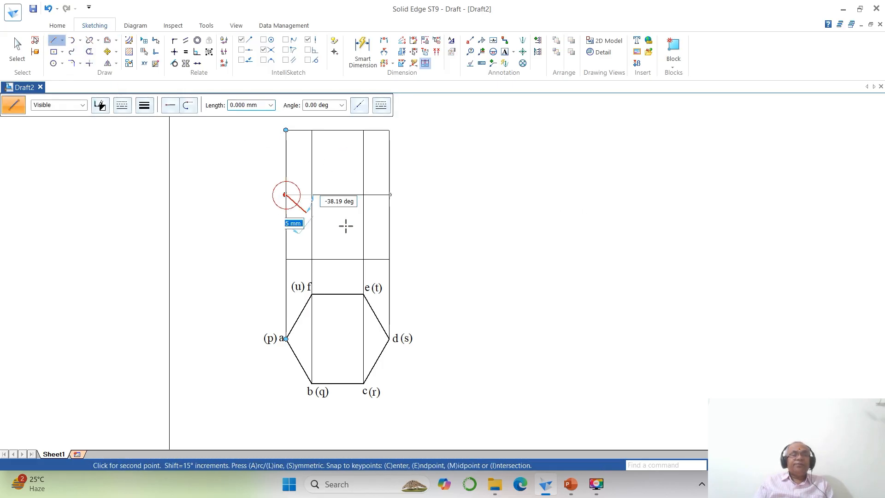
left_click(390, 130)
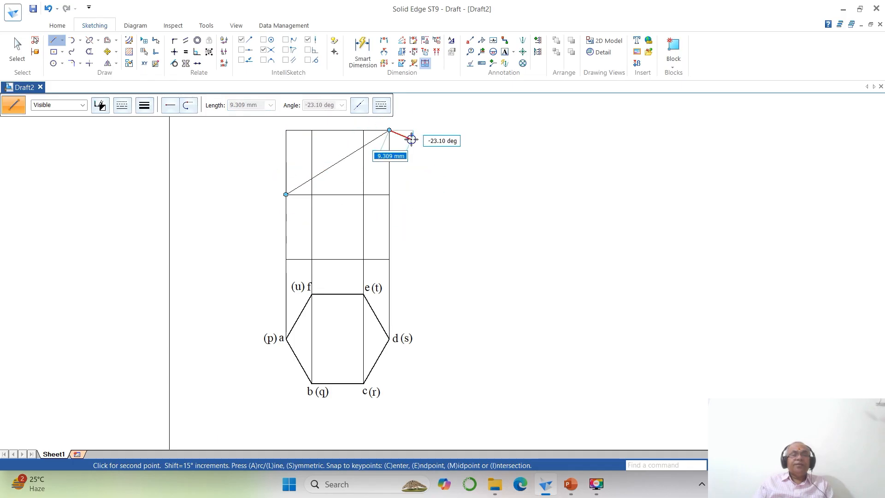
left_click(285, 259)
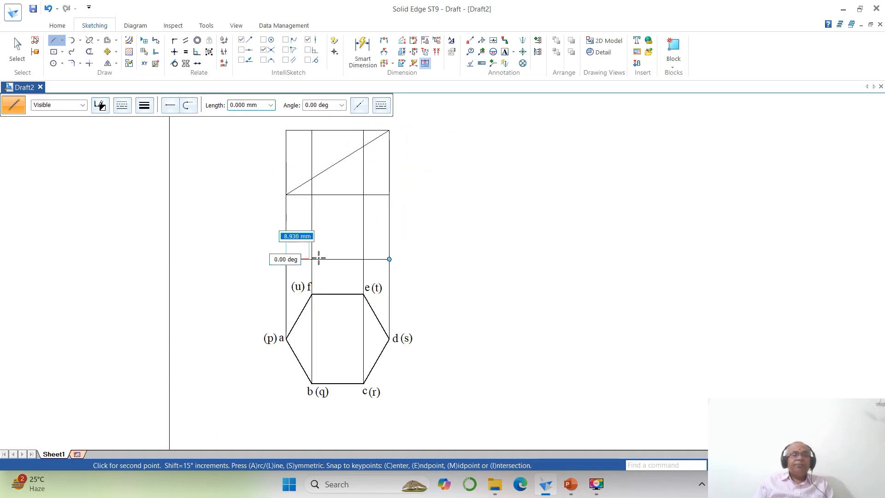
left_click(389, 194)
right_click(532, 212)
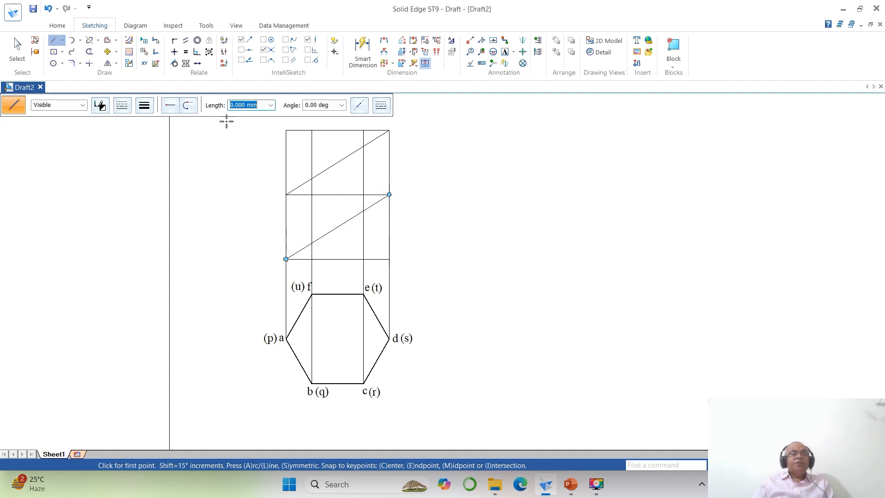
- Split the front view's left and right vertical edges at the mid-height line and at the base line
left_click(90, 40)
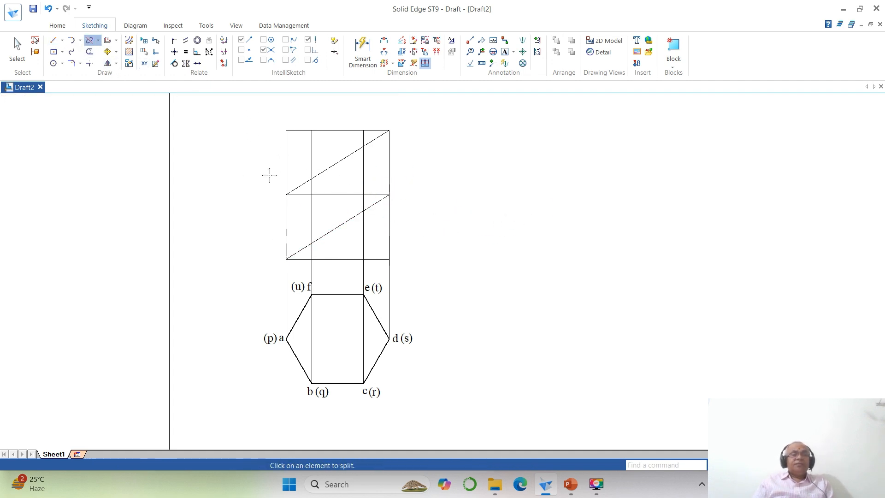
left_click(285, 172)
left_click(286, 258)
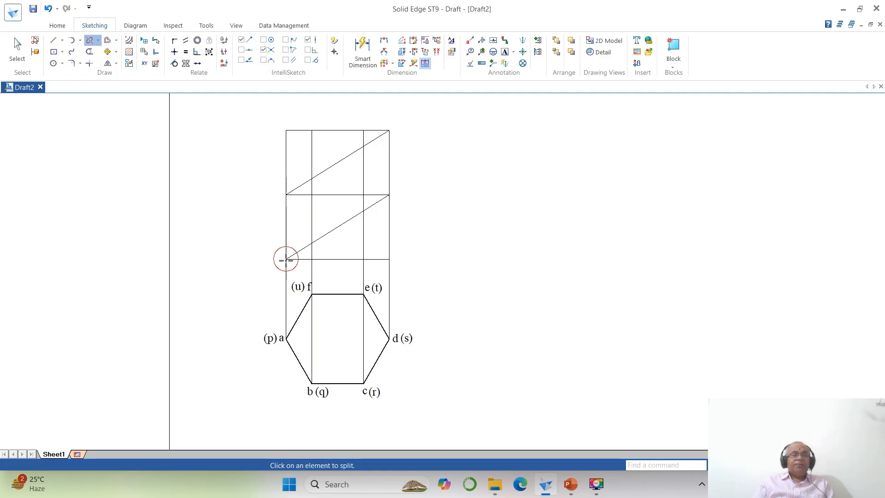
left_click(288, 172)
left_click(285, 194)
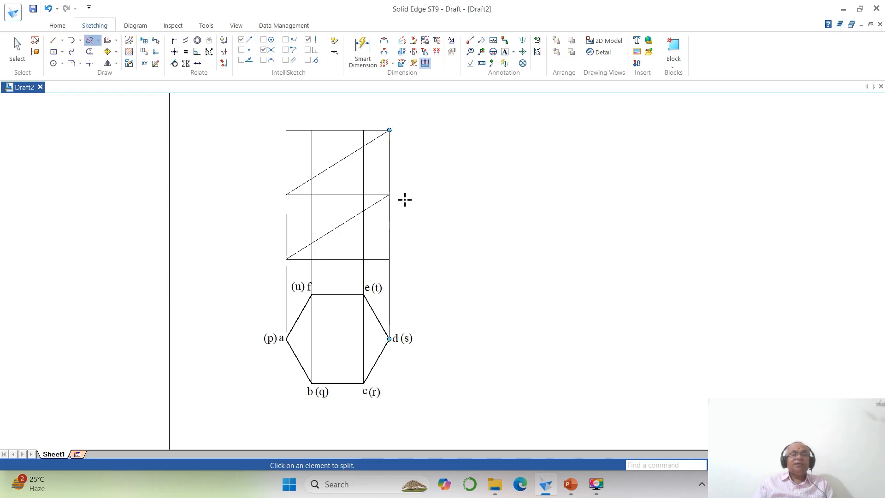
left_click(389, 179)
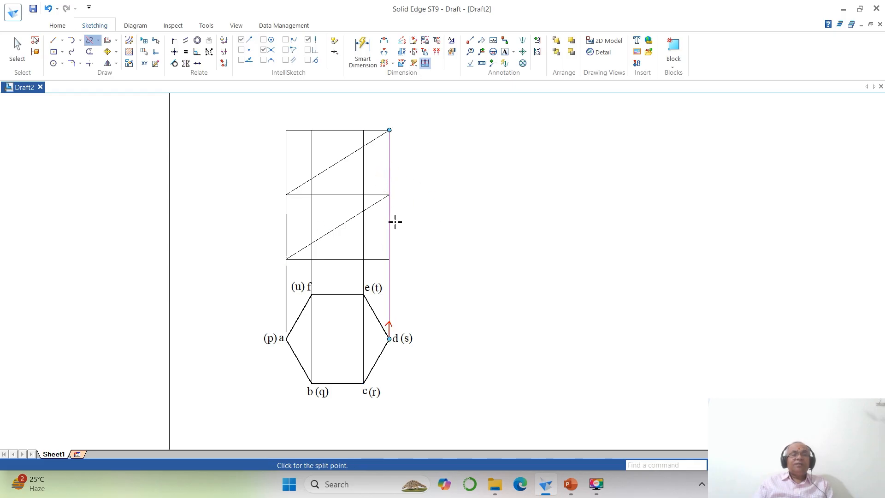
left_click(389, 194)
left_click(389, 239)
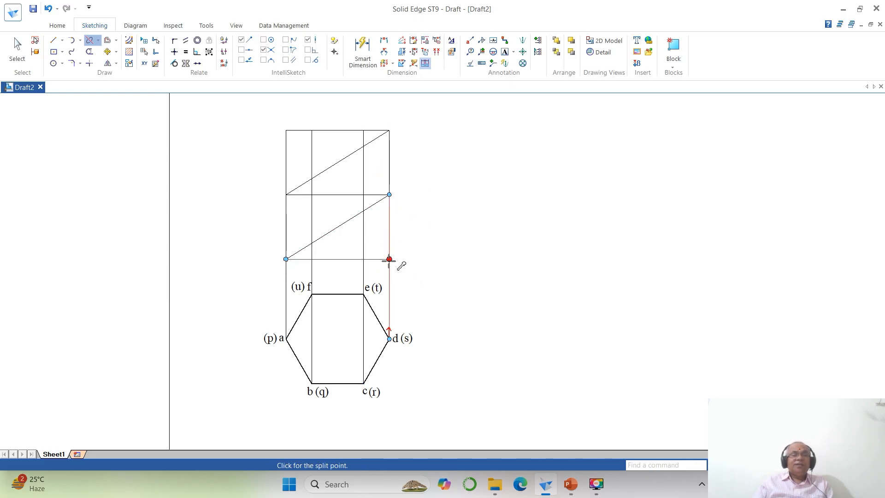
left_click(389, 259)
- Split the vertical projector from corner c where it crosses the lower and upper inclined cut lines
left_click(362, 246)
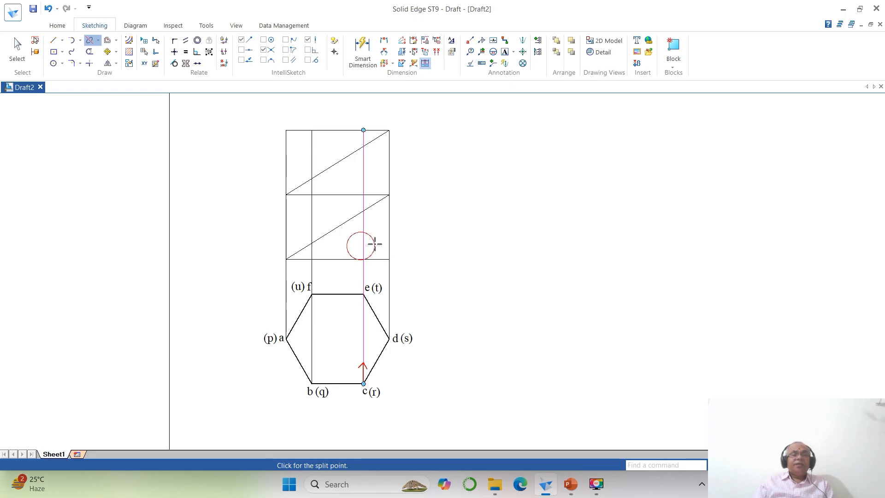
left_click(363, 211)
left_click(363, 168)
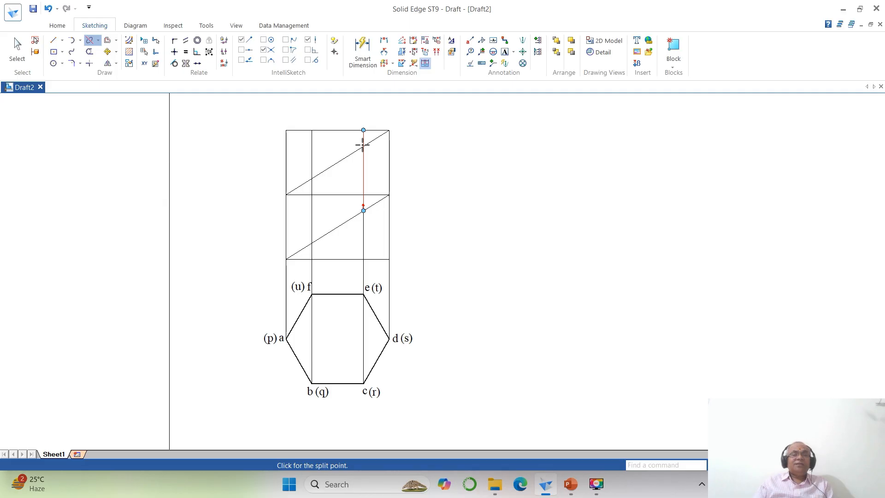
left_click(363, 146)
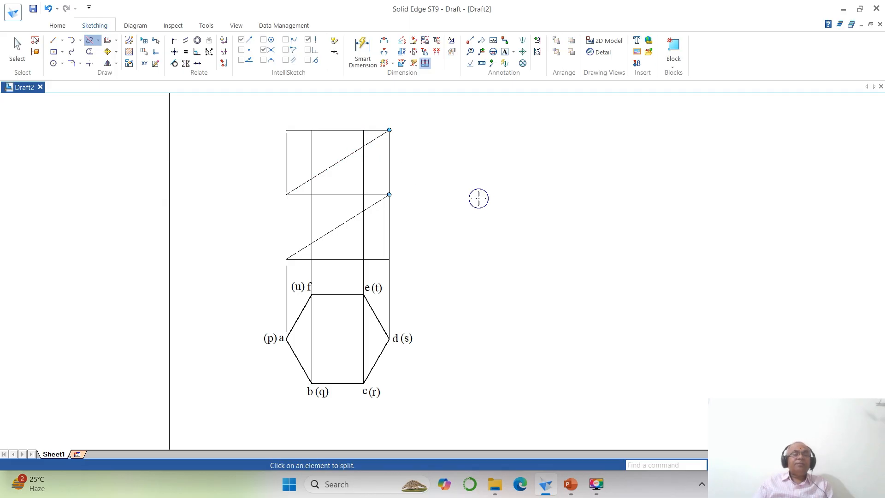
- Delete the horizontal mid-height offset line from the front view
left_click(18, 53)
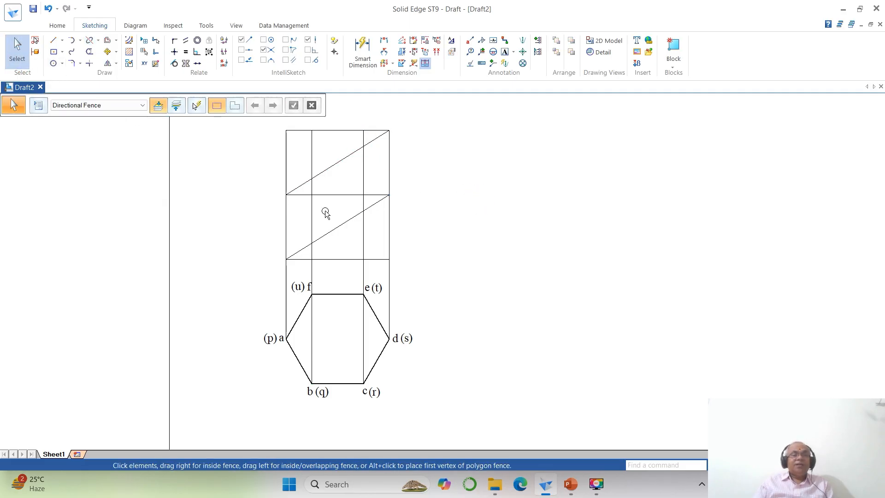
left_click(333, 196)
key("Delete")
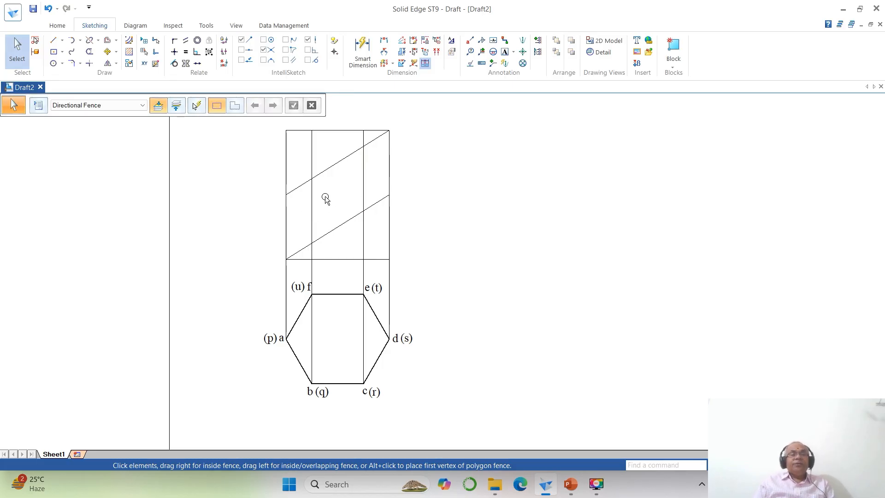
- Split the vertical projector from corner b where it crosses the upper and lower inclined cut lines
left_click(89, 40)
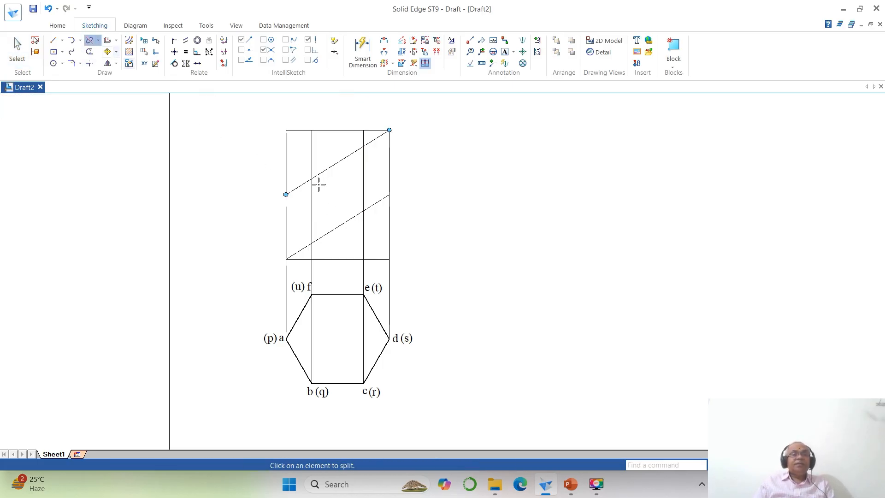
left_click(312, 192)
left_click(312, 179)
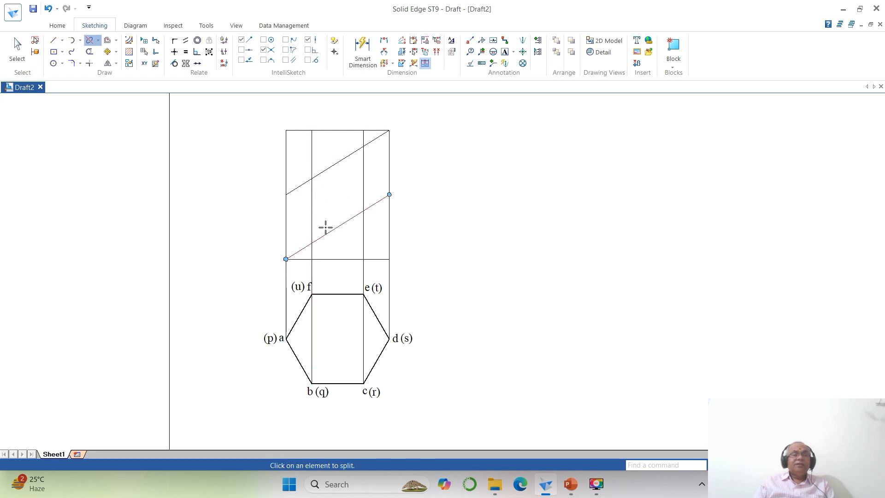
left_click(313, 217)
left_click(312, 242)
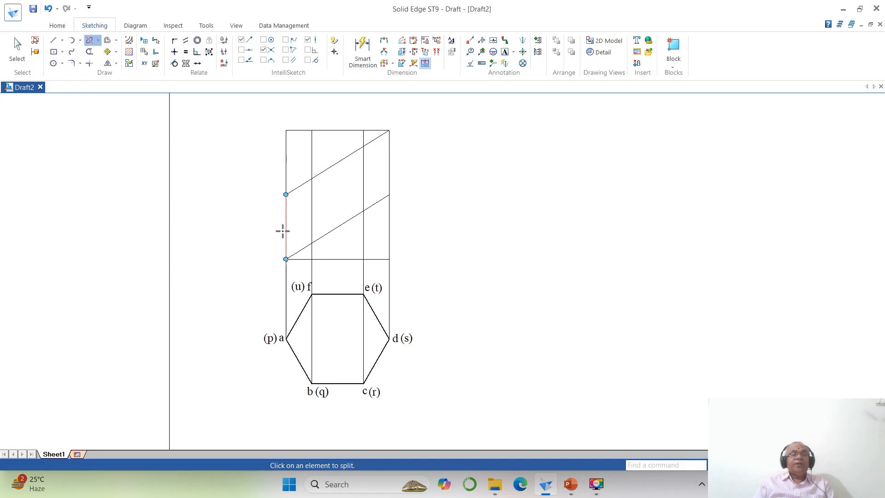
- Set the line width of both inclined cut lines and the four vertical edge segments between them to 0.50 mm
left_click(17, 46)
left_click(36, 44)
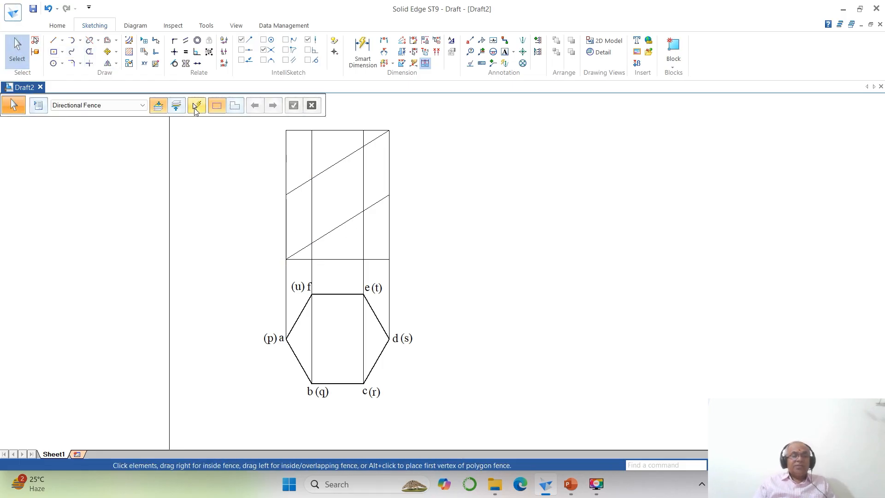
left_click(286, 229)
left_click(311, 210, "ctrl")
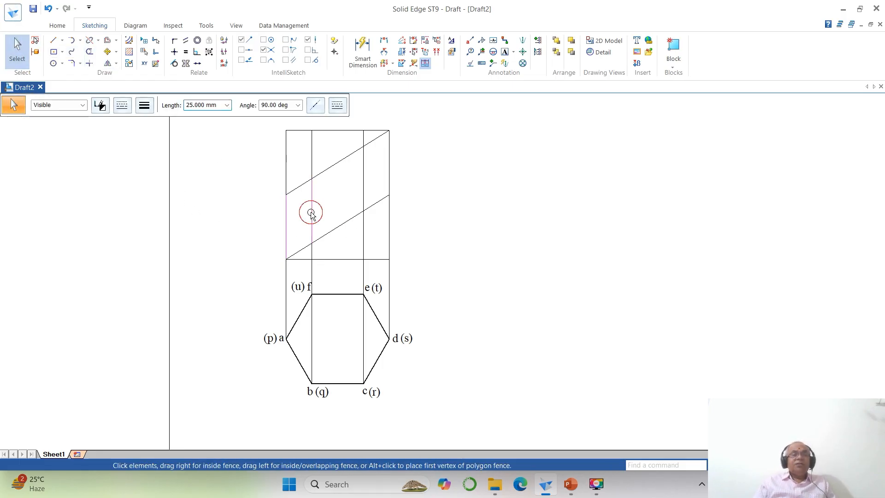
left_click(363, 182, "ctrl")
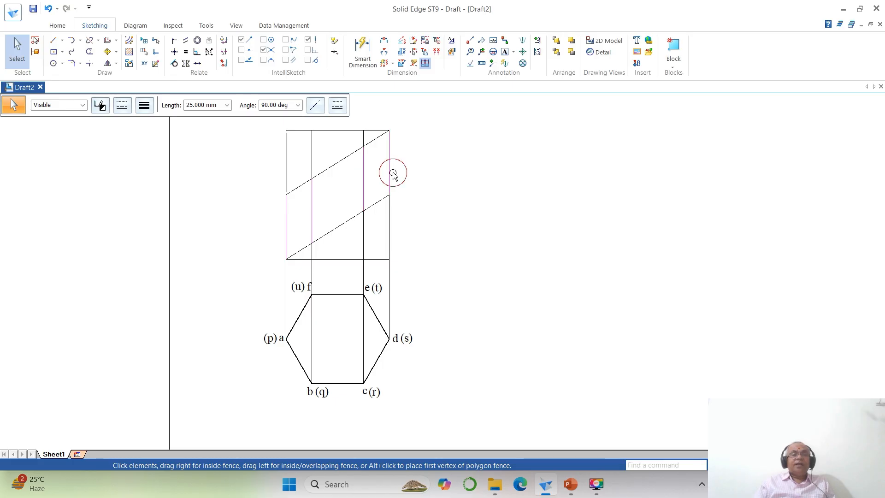
left_click(375, 202, "ctrl")
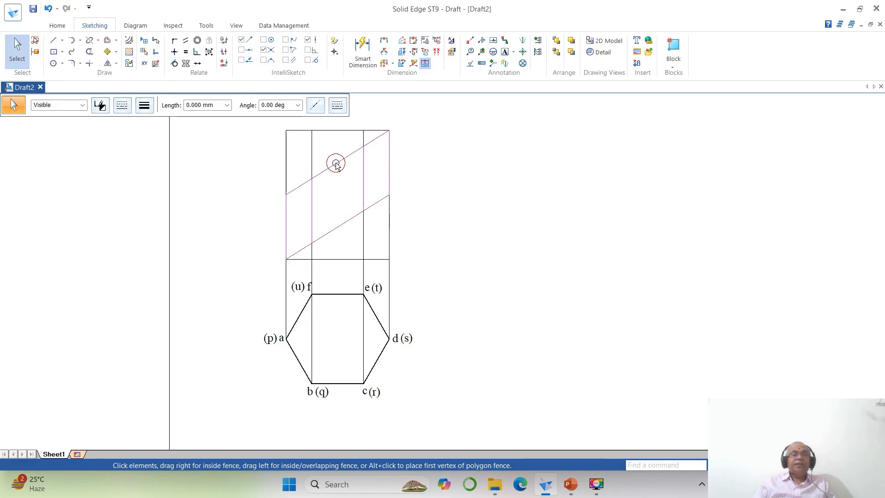
left_click(144, 105)
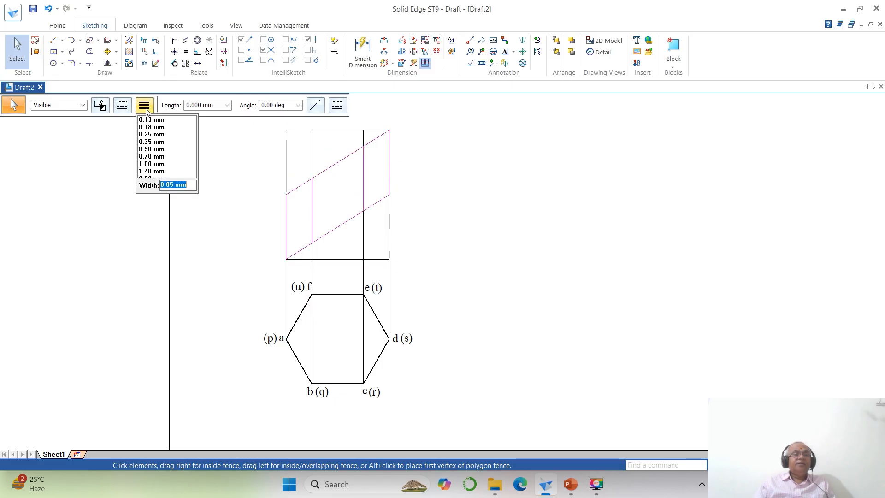
left_click(144, 149)
left_click(500, 230)
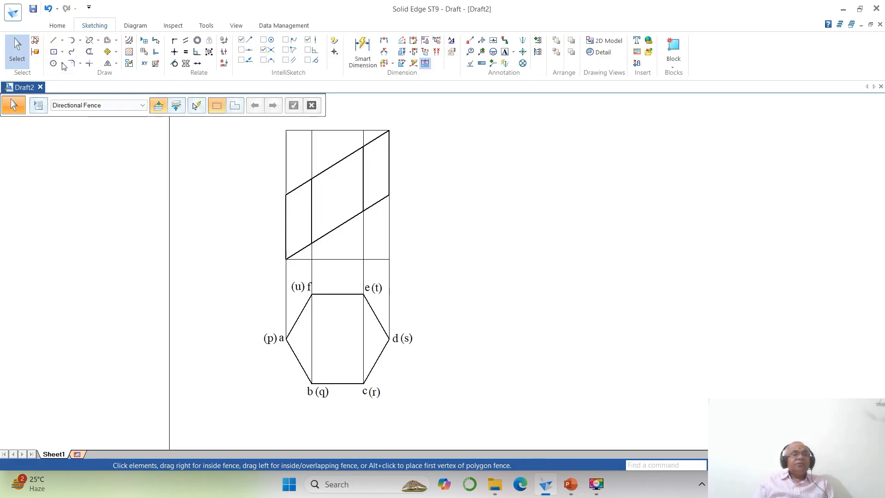
- Extend the front view's base line horizontally by about 27 mm beyond each end to form the reference line
key("l")
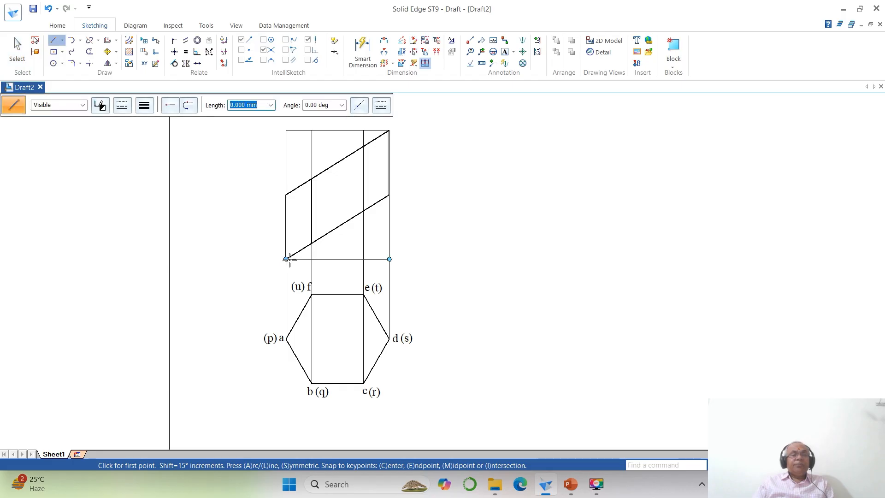
left_click(286, 260)
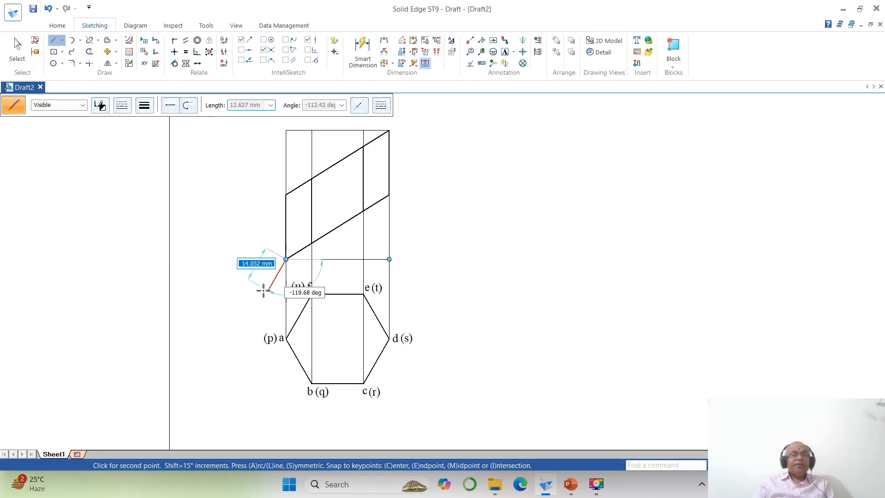
left_click(217, 259)
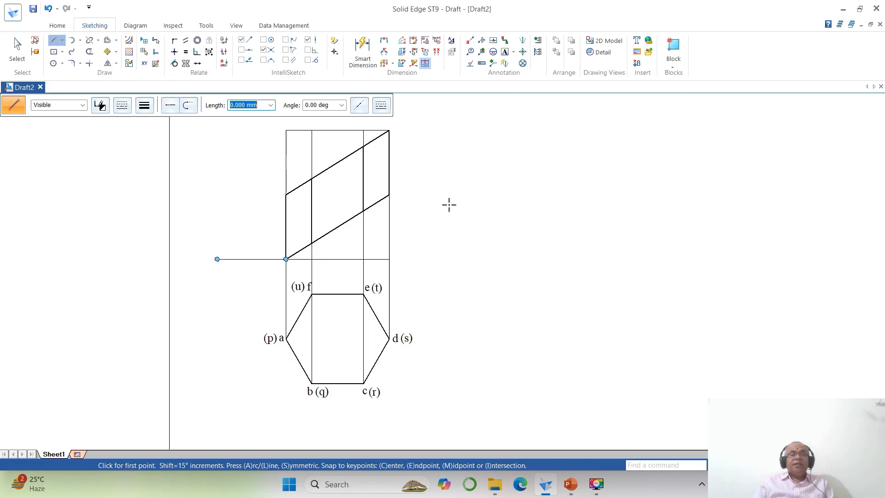
left_click(390, 259)
left_click(459, 259)
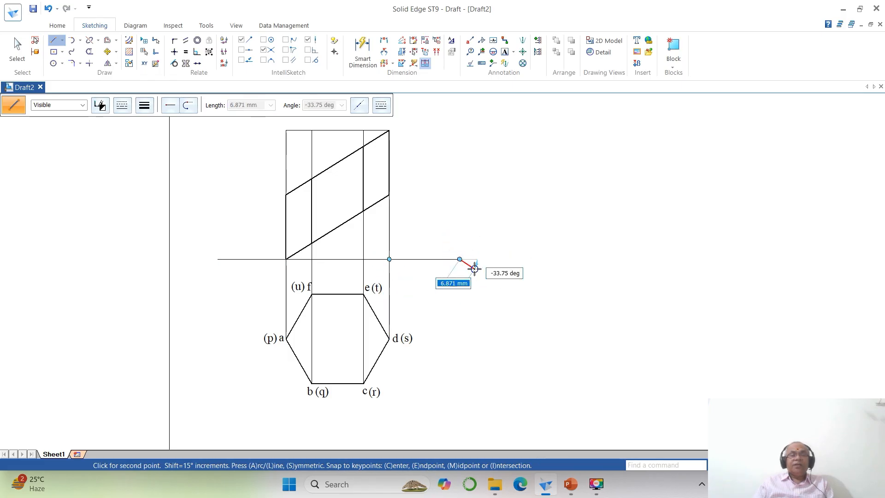
right_click(474, 269)
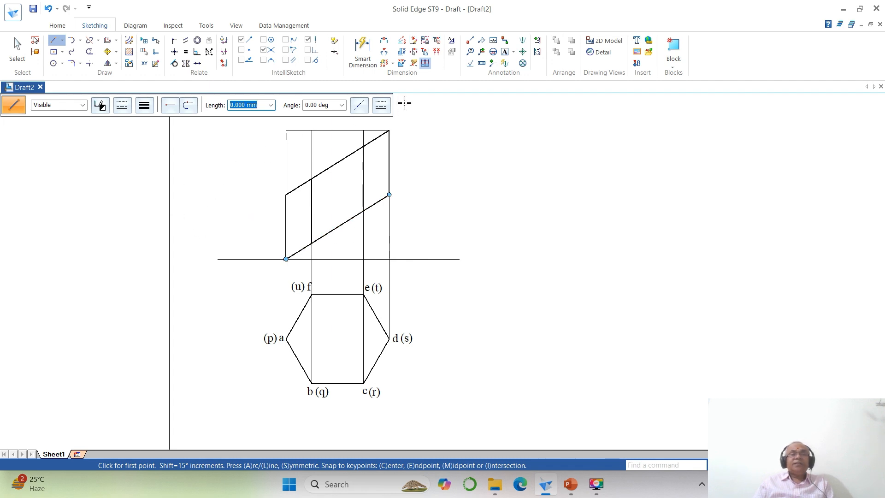
- Label the reference line's ends X and Y, with VP above and HP below it near X
left_click(504, 52)
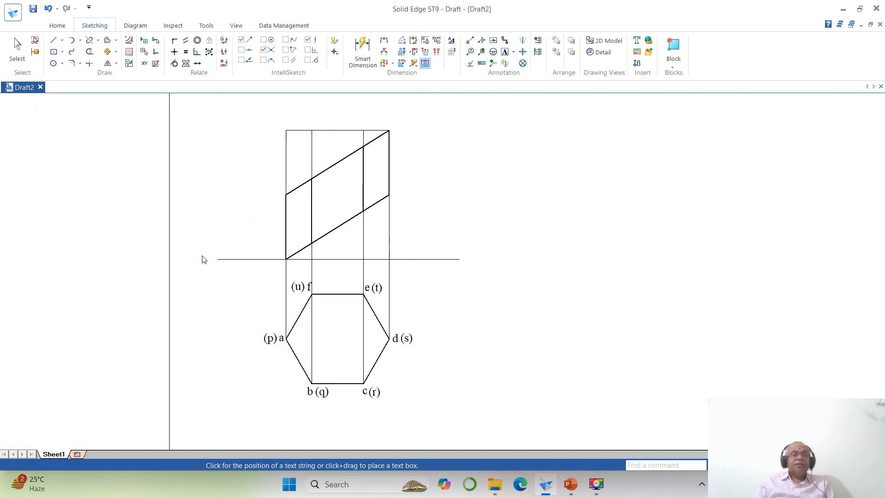
left_click(203, 258)
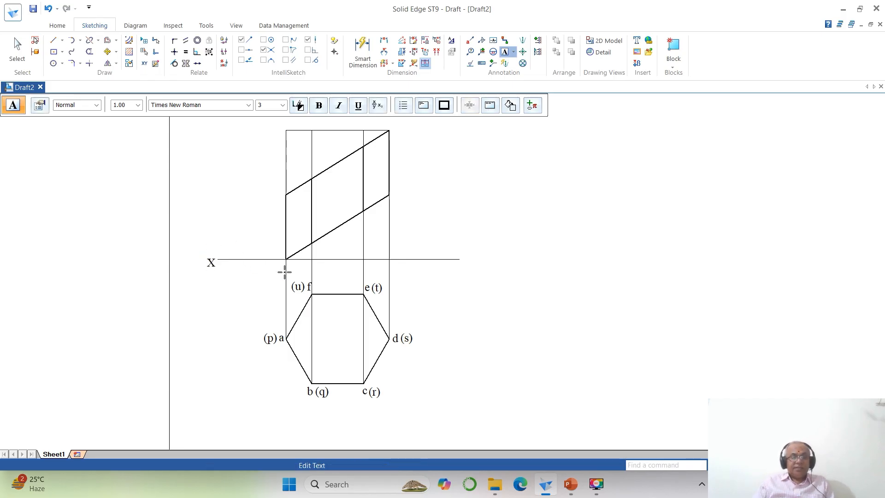
type("VP")
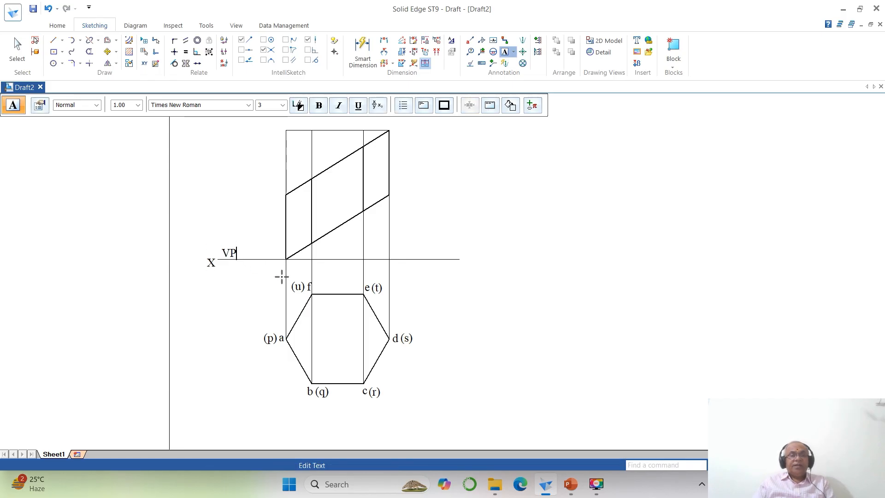
left_click(224, 269)
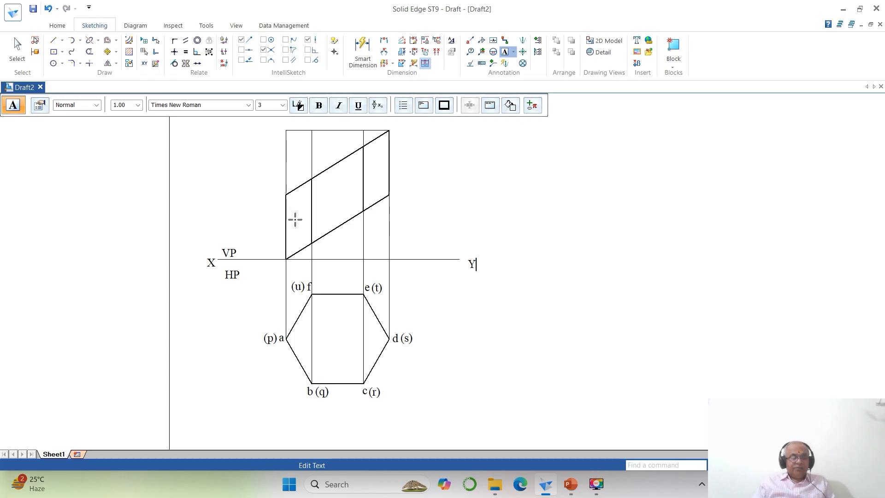
- Label the front view's top edge points a', b' (f'), c' (e') and d' above the corresponding corners in the top view
left_click(281, 124)
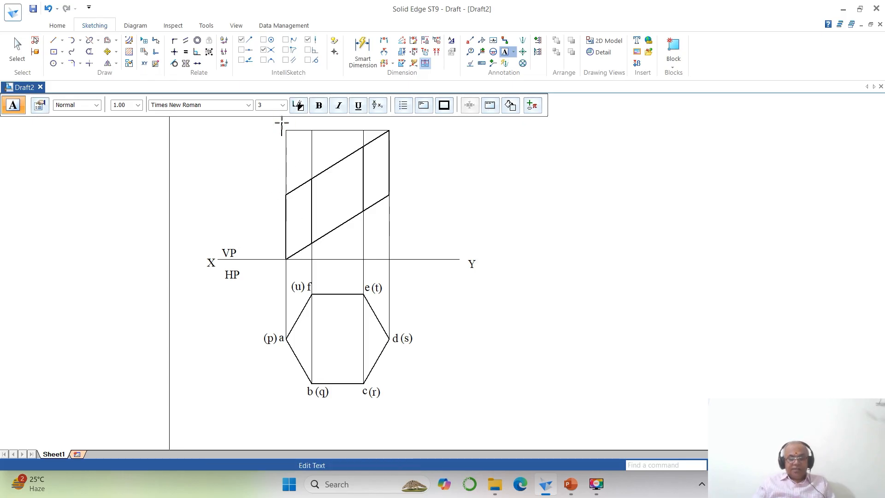
left_click(309, 124)
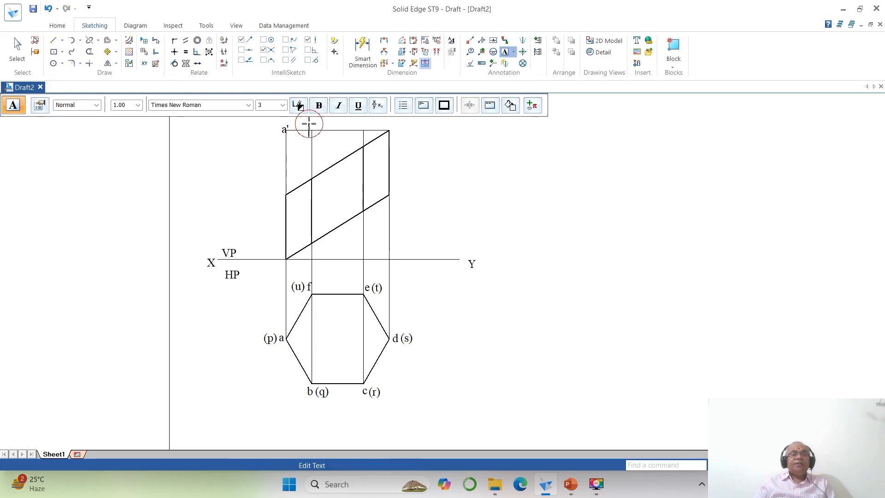
left_click(358, 121)
type("c'")
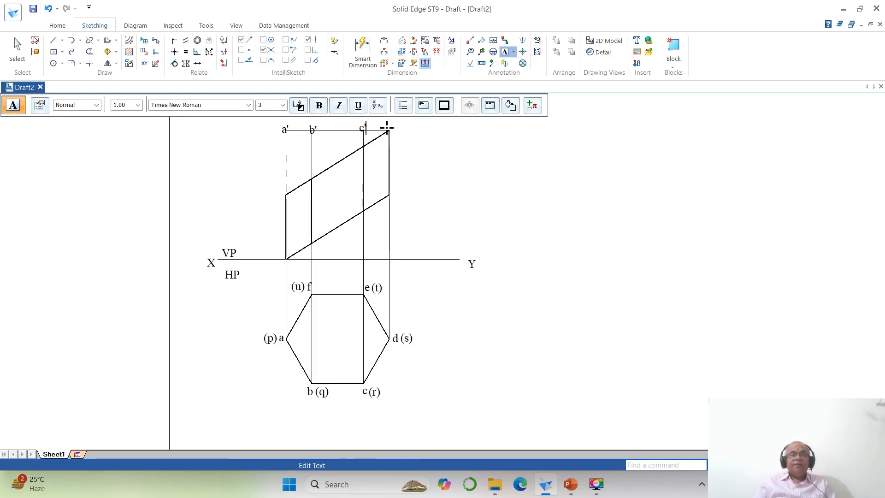
left_click(393, 127)
type("d'")
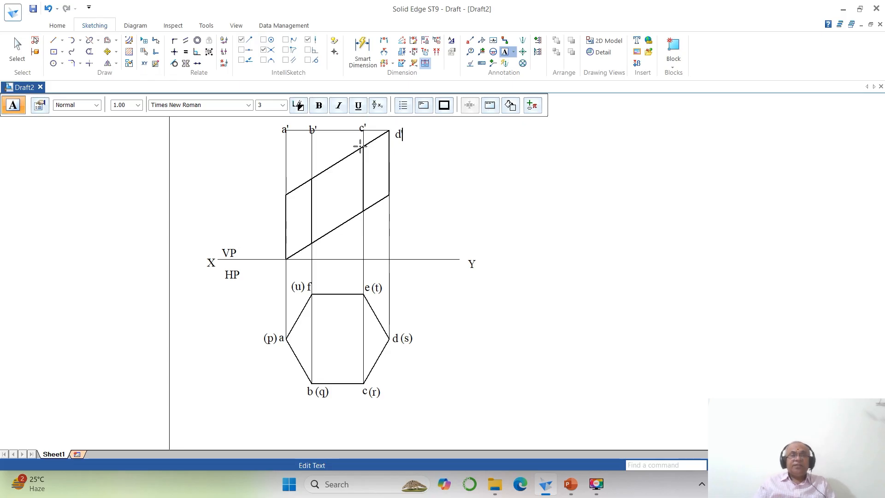
left_click(349, 122)
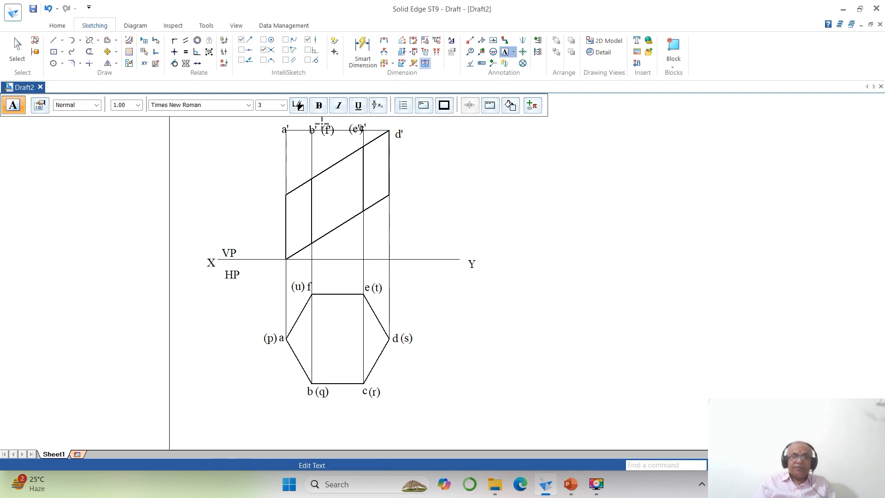
- Label the front view's base points p', q' (u'), r' (t') and s' below the reference line
left_click(277, 273)
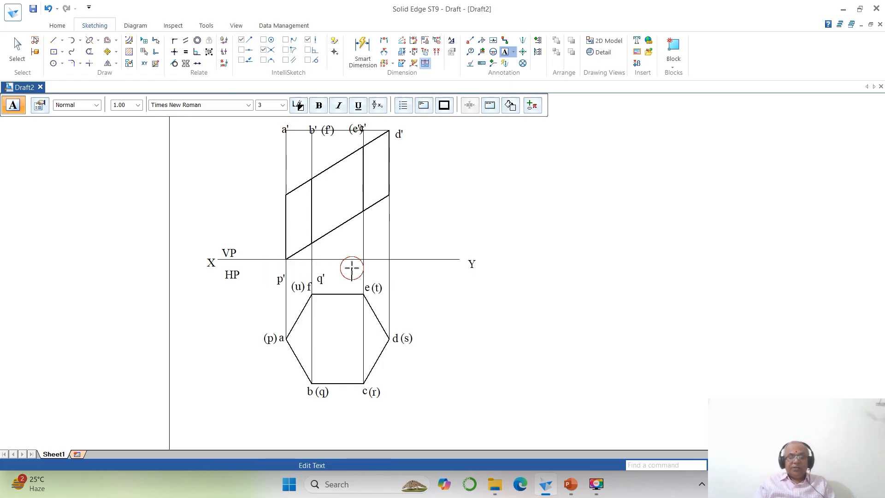
left_click(391, 269)
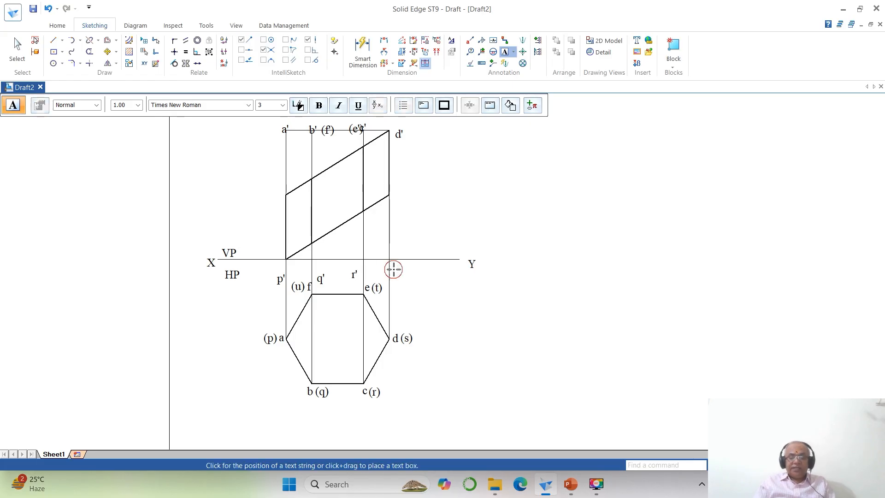
type("s'")
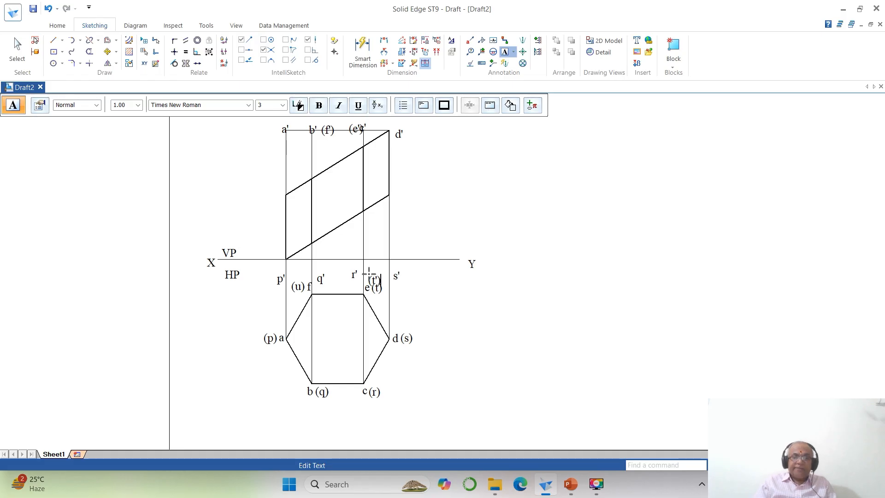
left_click(323, 265)
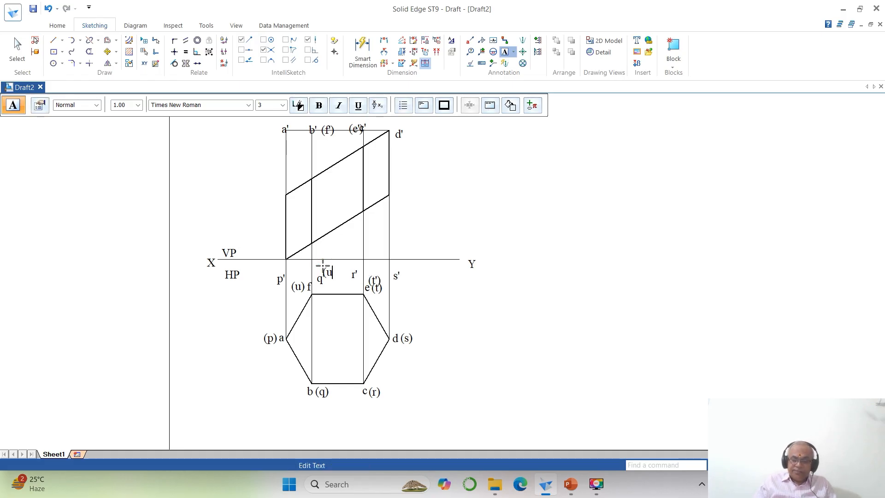
type("(u')")
key("Escape")
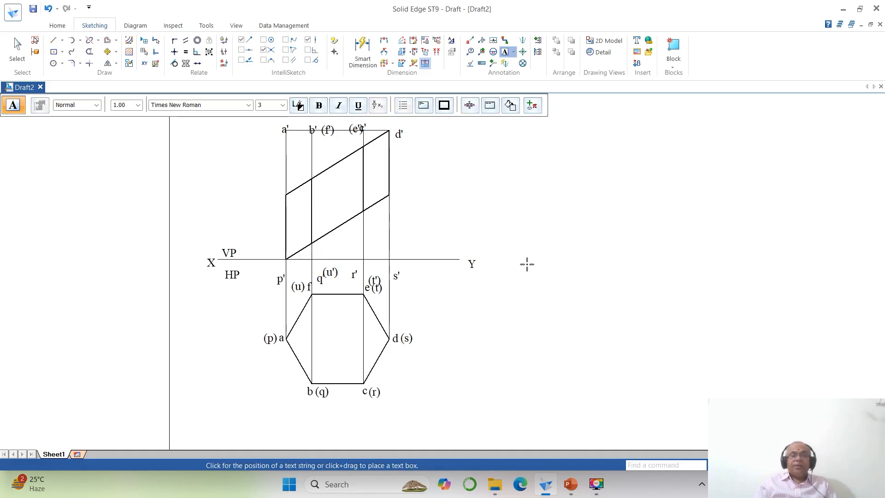
- Move labels a' and b' just above the front view's top edge and place (f') directly above b'
left_click(769, 465)
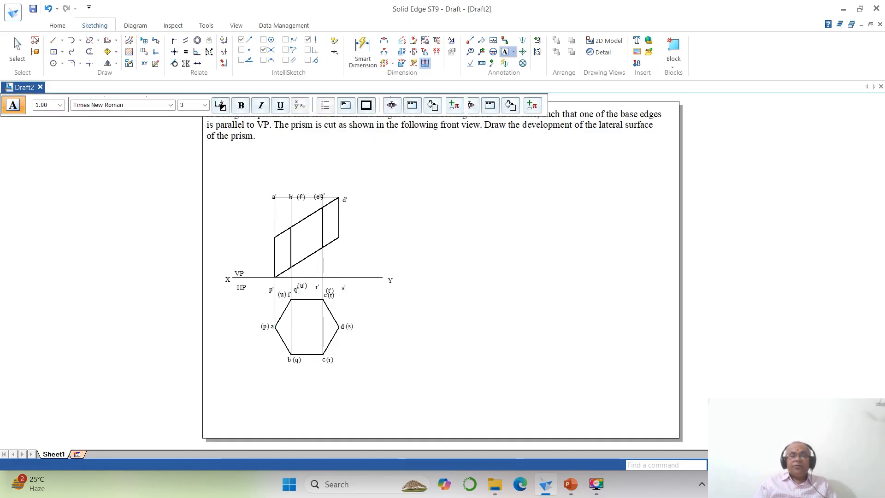
left_click(747, 465)
left_click(215, 159)
left_click(459, 312)
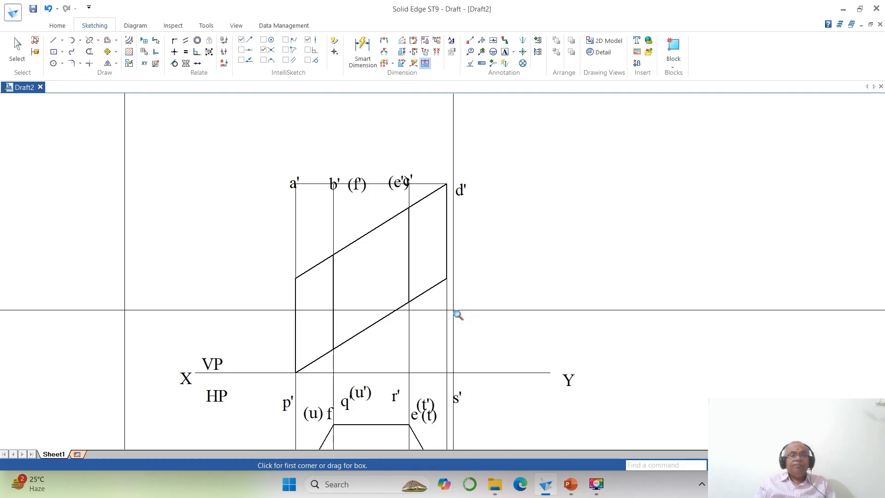
left_click(106, 51)
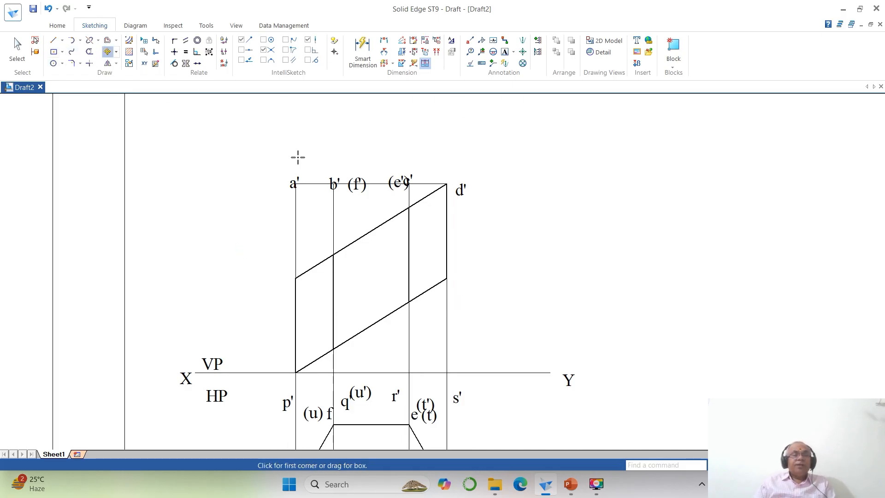
left_click(294, 182)
left_click(275, 209)
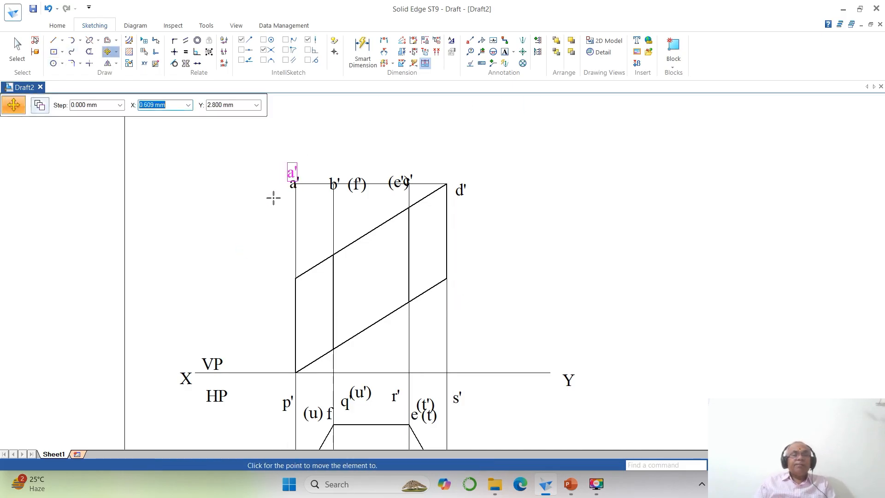
left_click(272, 198)
left_click(333, 191)
left_click(360, 224)
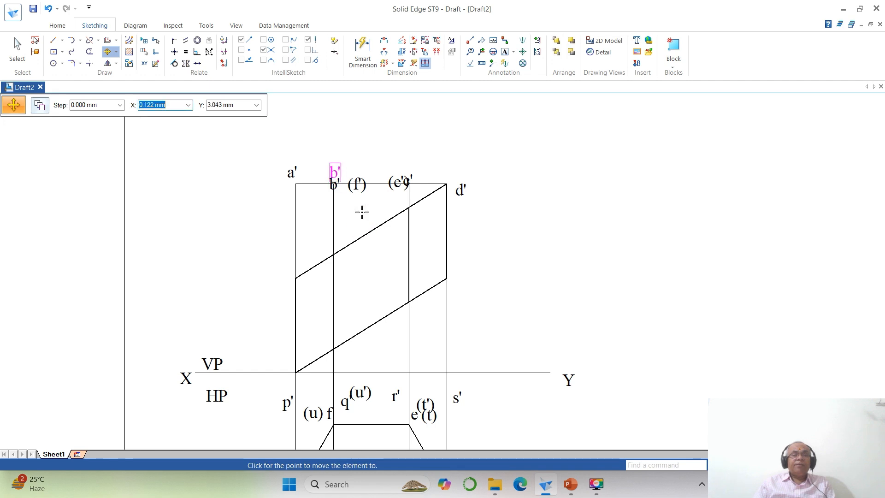
left_click(361, 212)
left_click(359, 190)
left_click(373, 216)
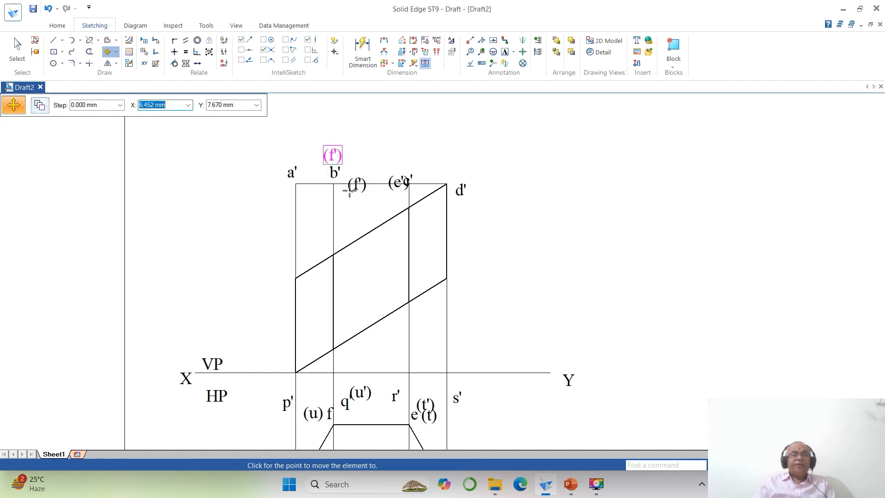
left_click(350, 185)
- Move labels c' and d' just above their points on the top edge and place (e') directly above c'
left_click(396, 185)
left_click(398, 208)
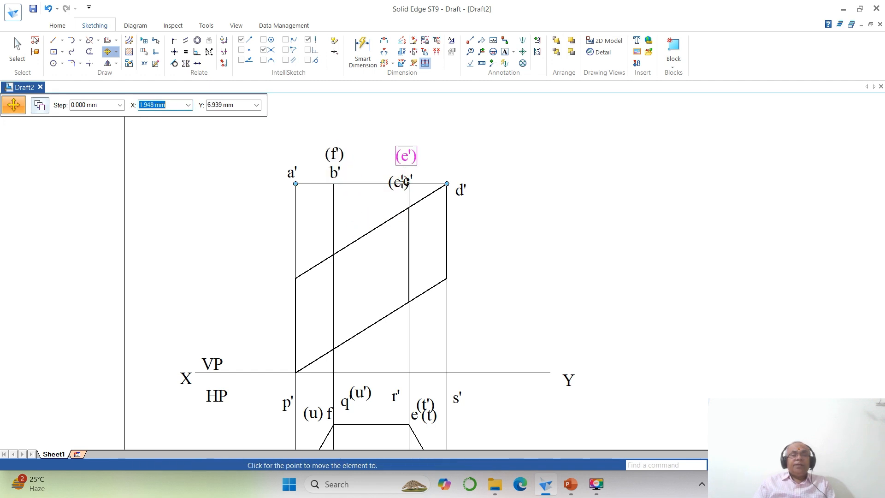
left_click(406, 180)
left_click(410, 184)
left_click(431, 205)
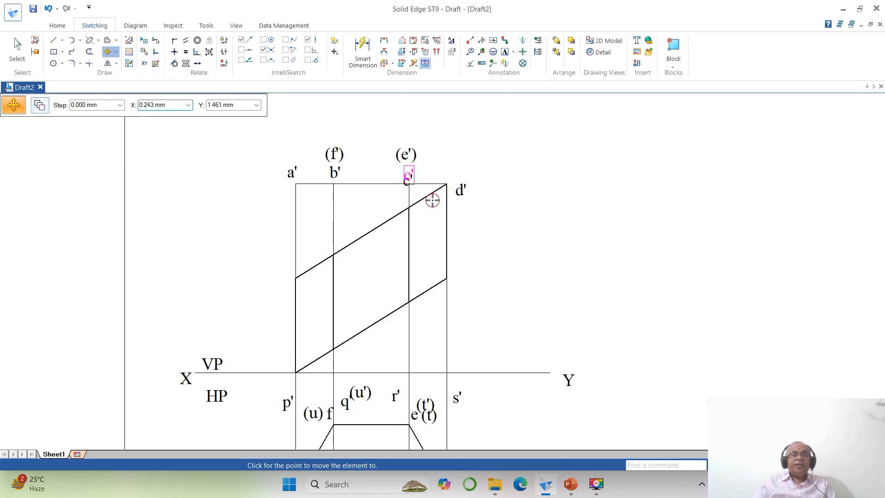
left_click(432, 200)
left_click(418, 160)
left_click(436, 171)
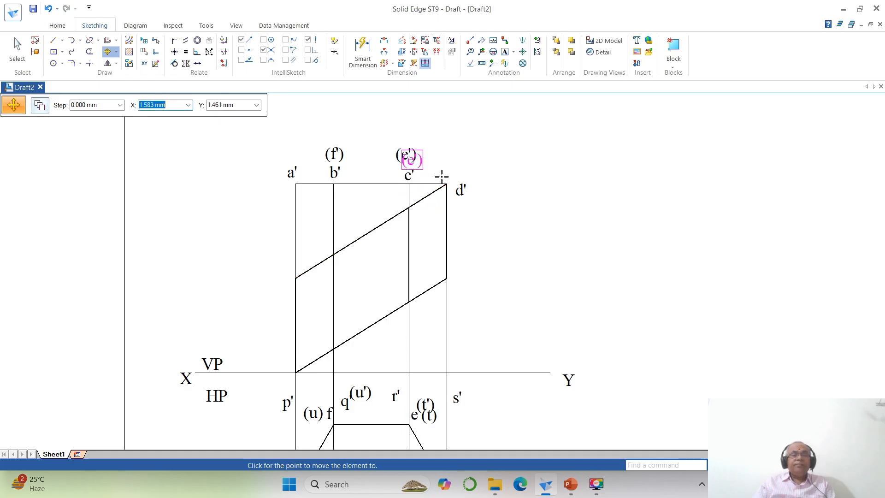
left_click(439, 175)
left_click(466, 195)
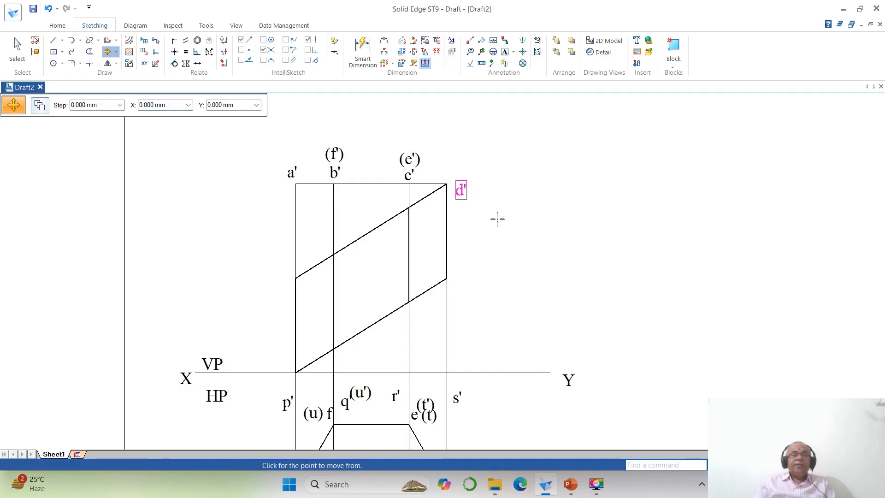
left_click(497, 219)
left_click(486, 201)
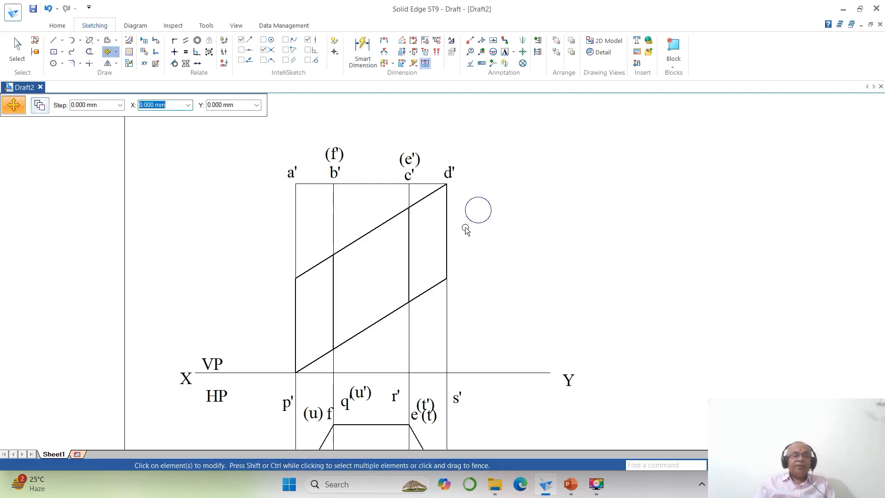
- Move labels p', q' and (u') just below the reference line beside their edge lines, with (u') next to q'
left_click(288, 403)
left_click(317, 408)
left_click(316, 391)
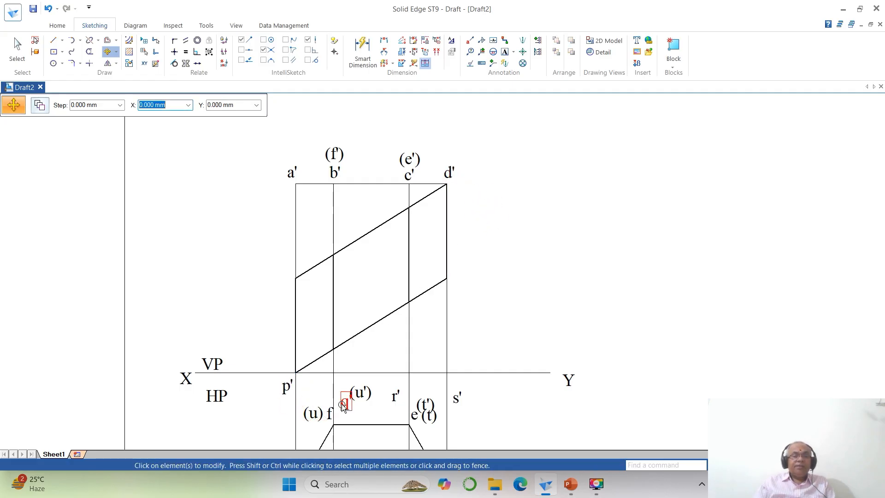
left_click(345, 402)
left_click(358, 420)
left_click(338, 402)
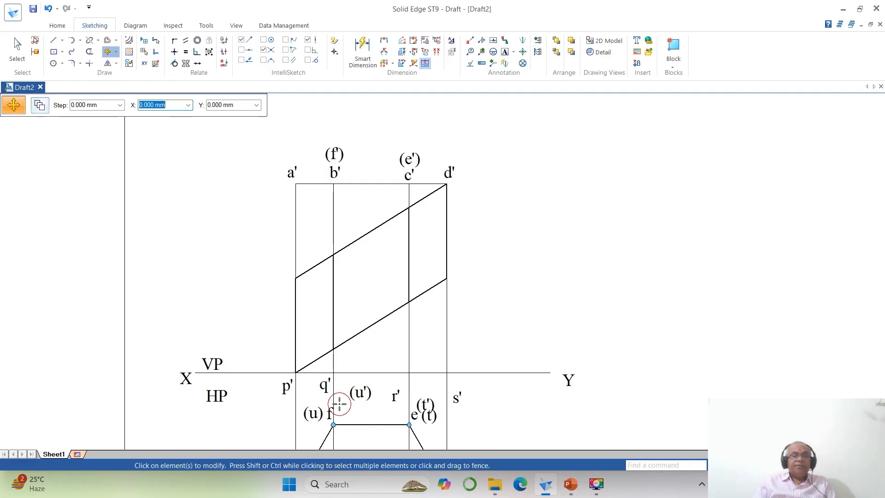
left_click(359, 395)
left_click(364, 420)
left_click(352, 411)
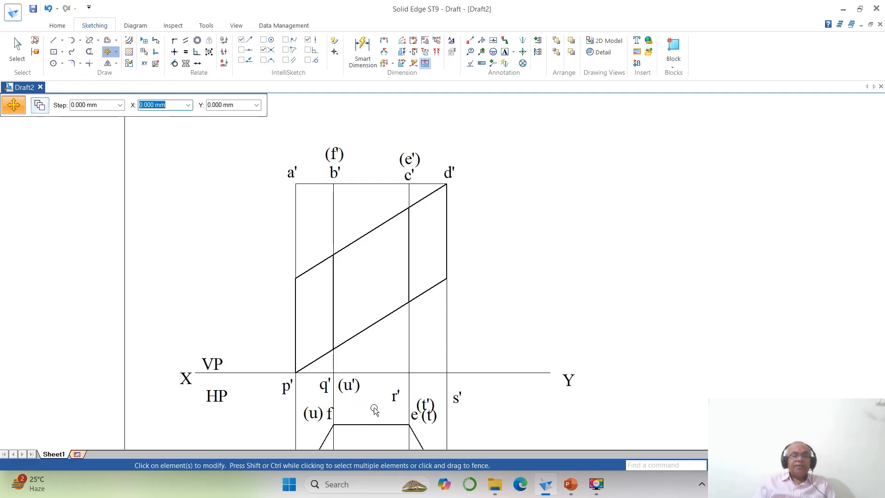
- Move labels r', s' and (t') just below the reference line, with r' and (t') on either side of the projector
left_click(391, 401)
left_click(385, 417)
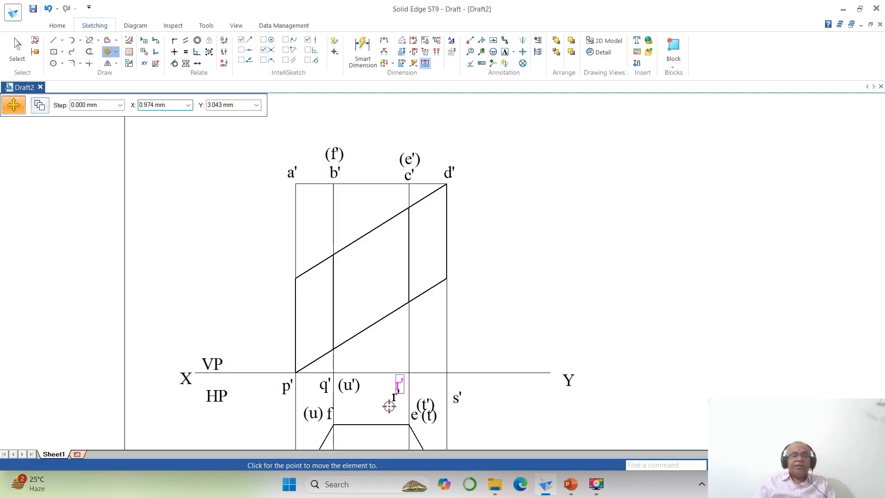
left_click(389, 406)
left_click(469, 404)
left_click(478, 410)
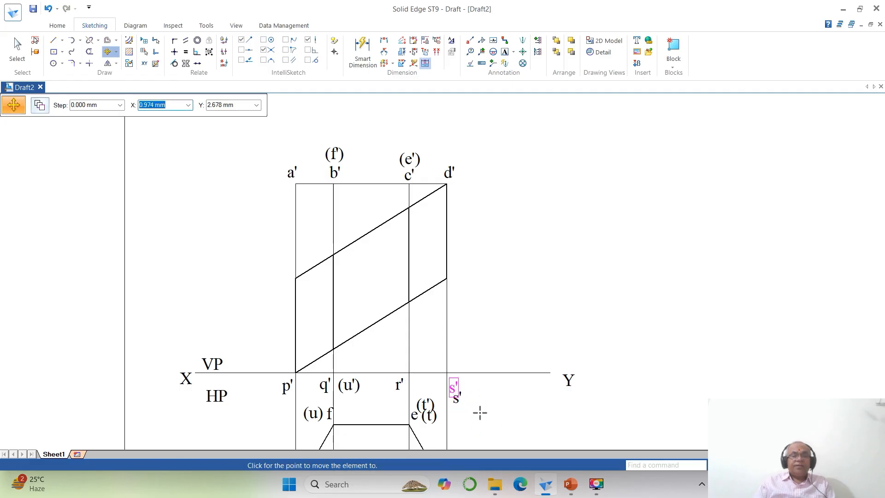
left_click(479, 411)
left_click(424, 405)
left_click(457, 409)
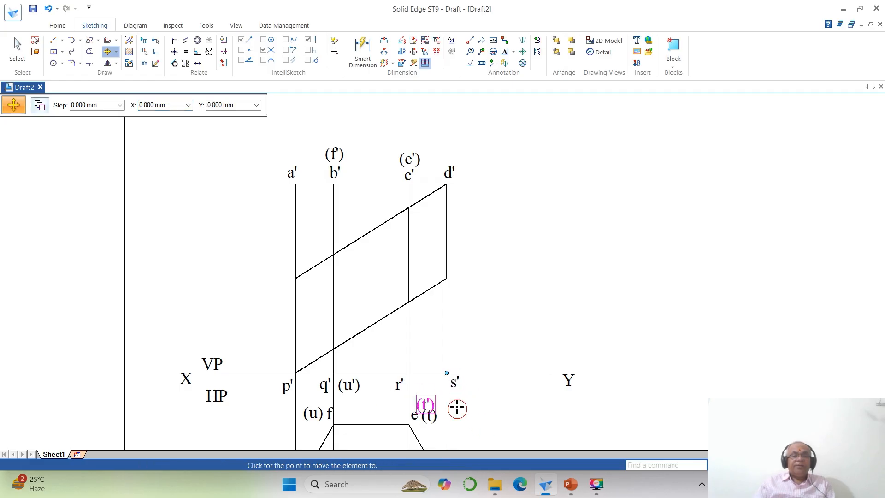
left_click(452, 390)
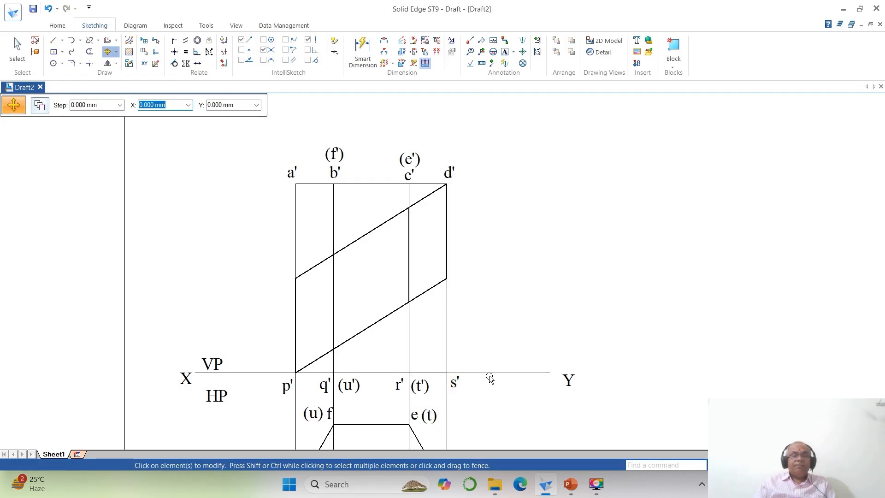
- Shorten the reference line at its Y end by splitting it between s' and Y and deleting the outer piece
left_click(90, 41)
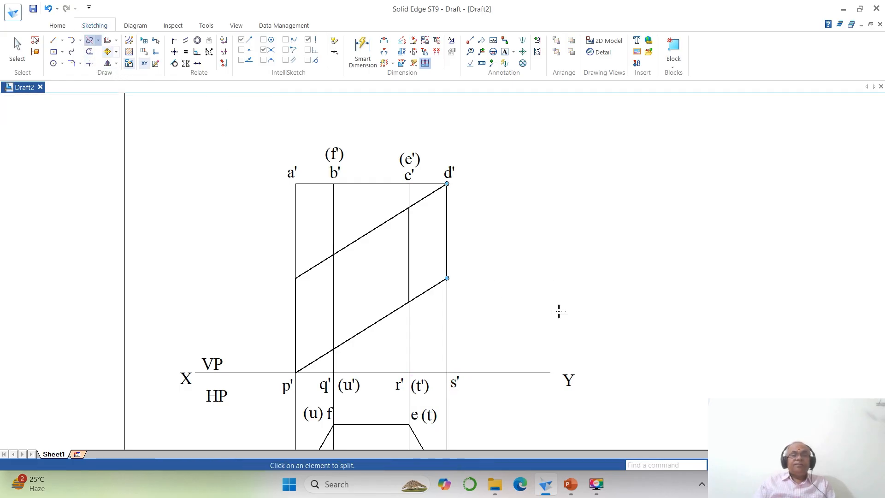
left_click(539, 372)
left_click(486, 373)
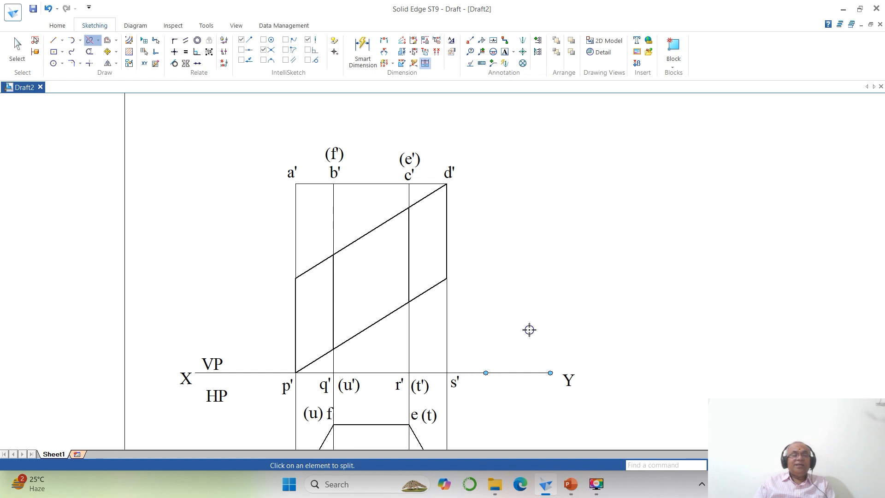
left_click(17, 46)
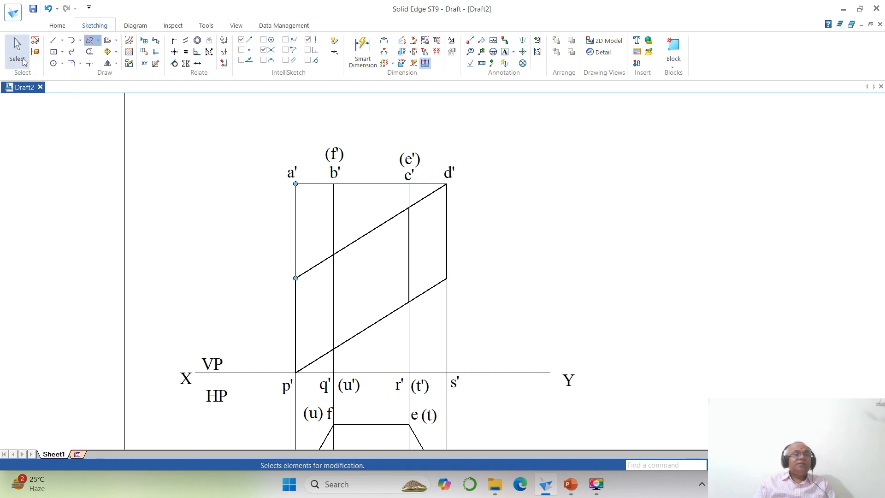
left_click(521, 372)
key("Delete")
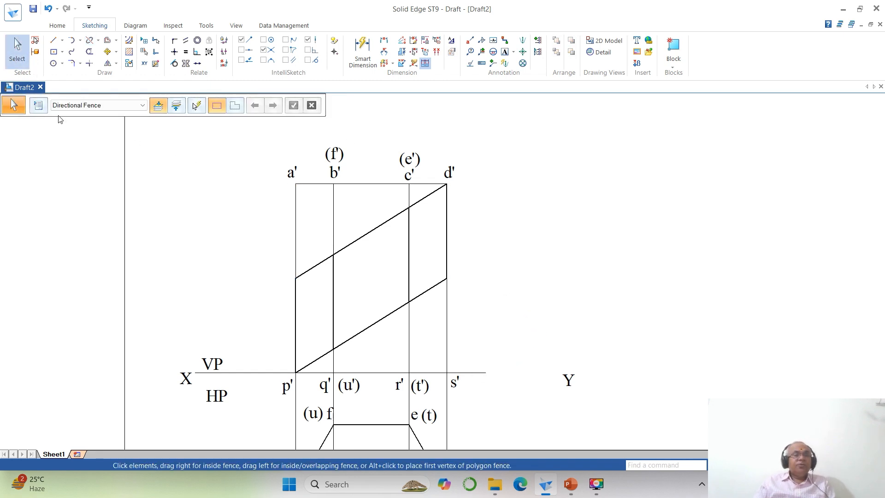
- Move label Y to just beyond the shortened end of the reference line
left_click(107, 51)
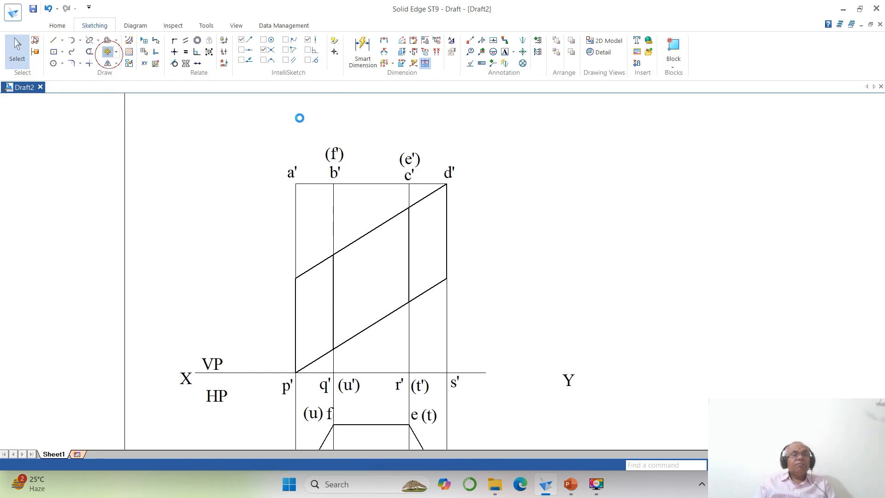
left_click(571, 382)
left_click(604, 398)
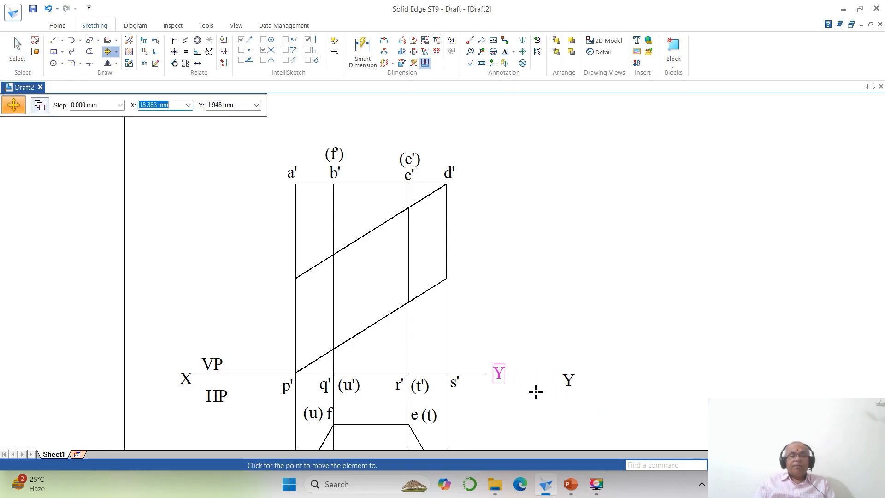
left_click(535, 390)
- Move labels VP and HP to just above and just below the reference line near its X end, aligned with each other
left_click(213, 362)
left_click(235, 386)
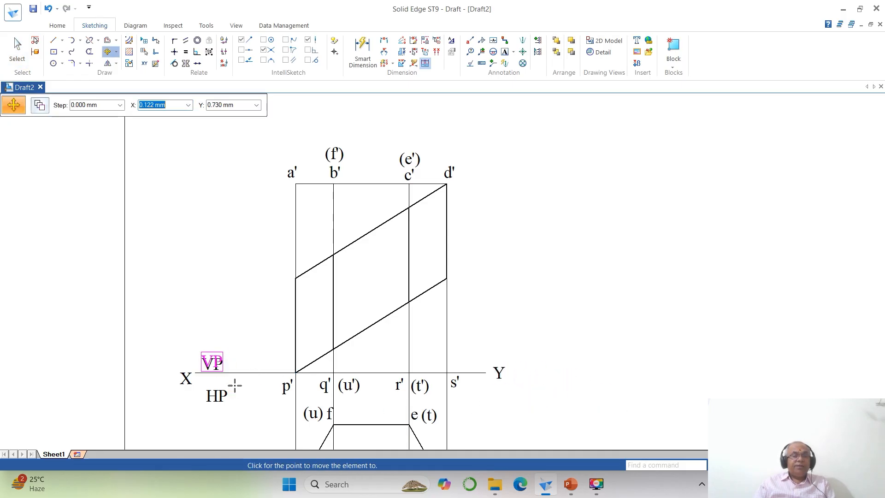
left_click(234, 383)
left_click(221, 394)
left_click(252, 406)
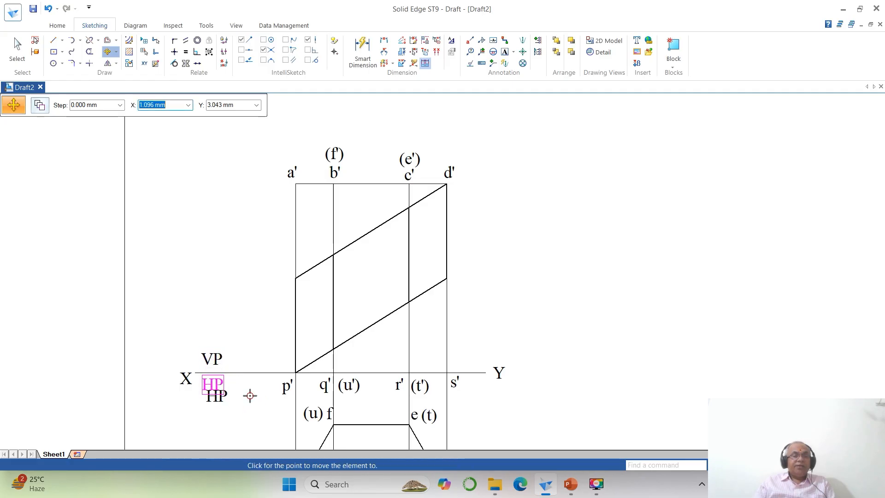
left_click(251, 395)
- Move label X up so that it sits level with the start of the reference line
left_click(197, 402)
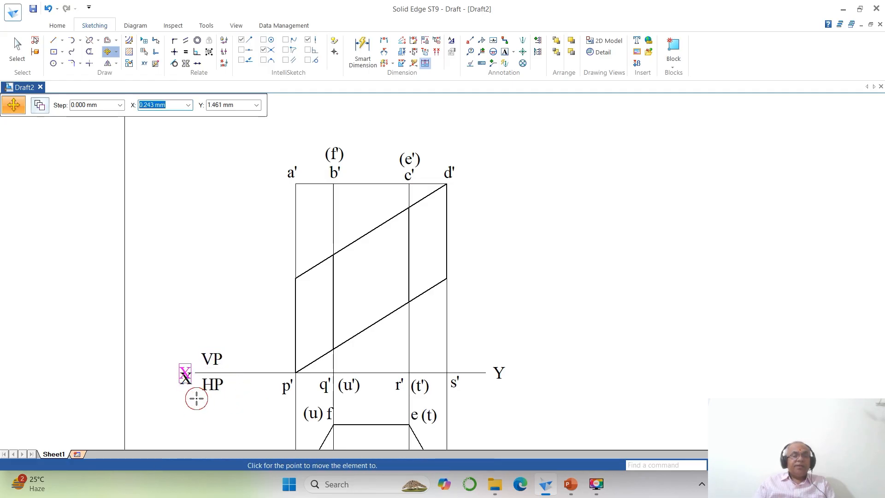
left_click(195, 396)
key("Escape")
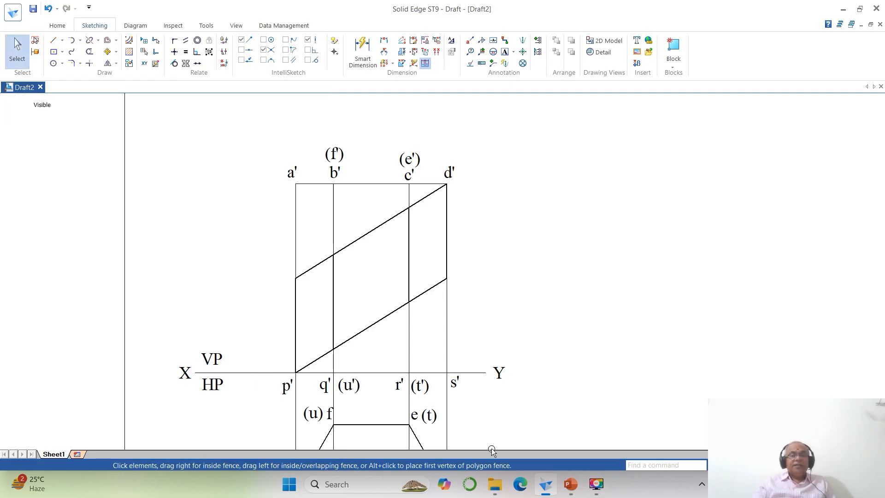
- Set the line width of the reference line's outer segment between X and p' to 0.13 mm
left_click(256, 373)
key("Escape")
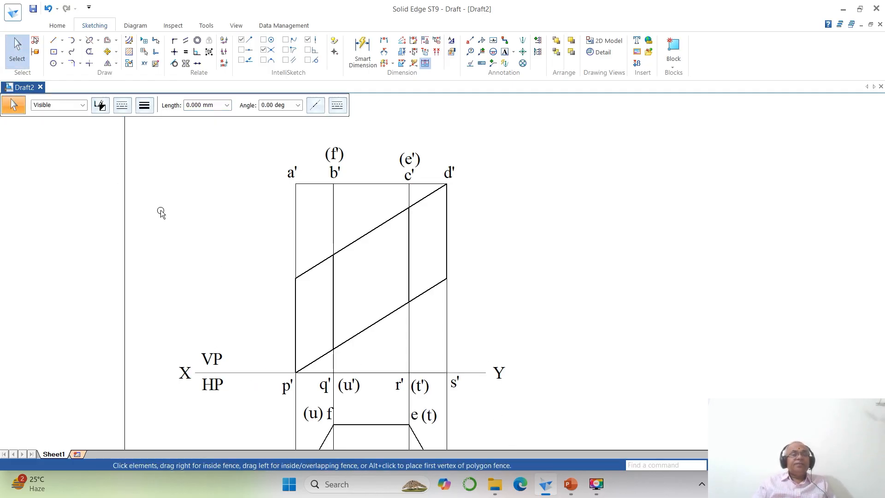
left_click(143, 109)
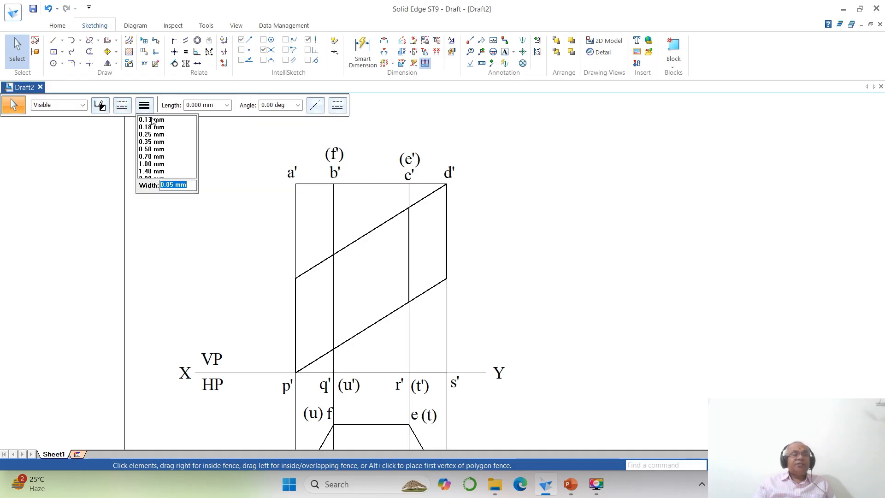
left_click(152, 120)
left_click(616, 264)
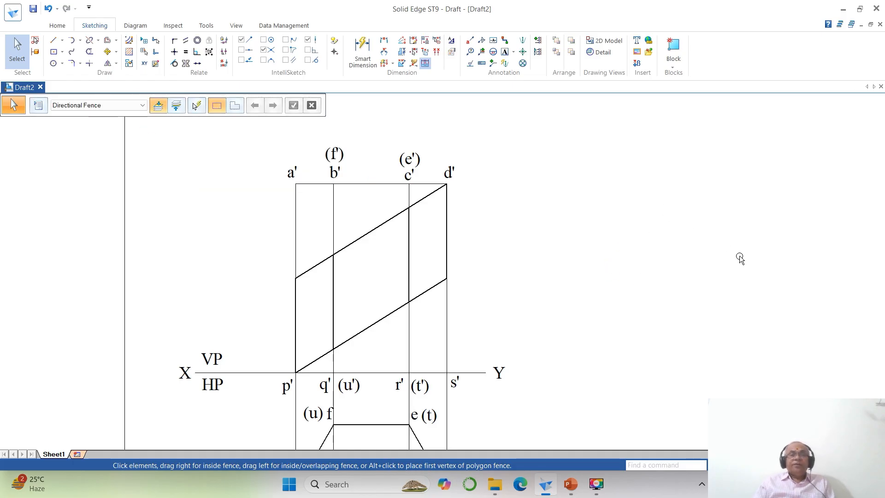
- Switch to PowerPoint to review the problem's dimensioned front view, and return to the Solid Edge draft sheet
left_click(767, 466)
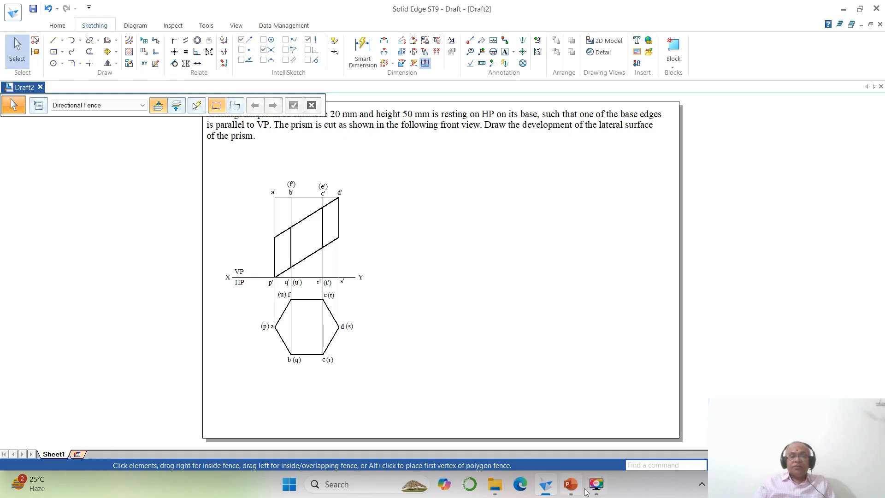
left_click(571, 487)
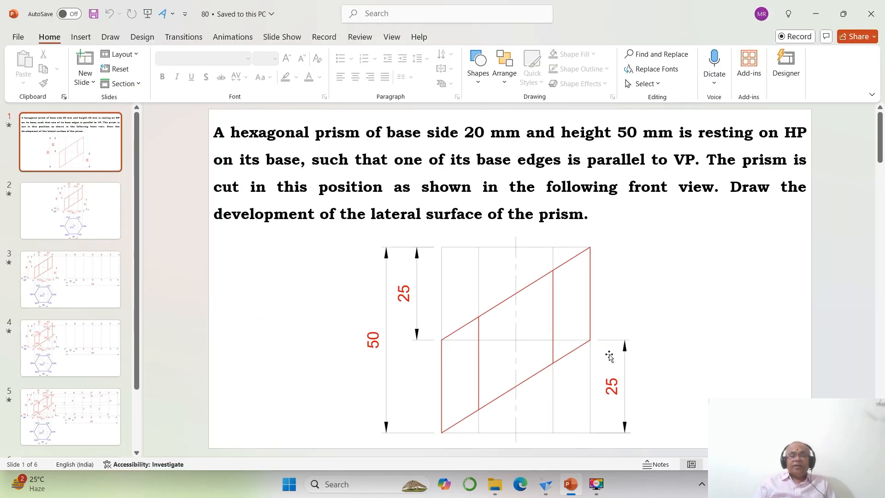
left_click(545, 484)
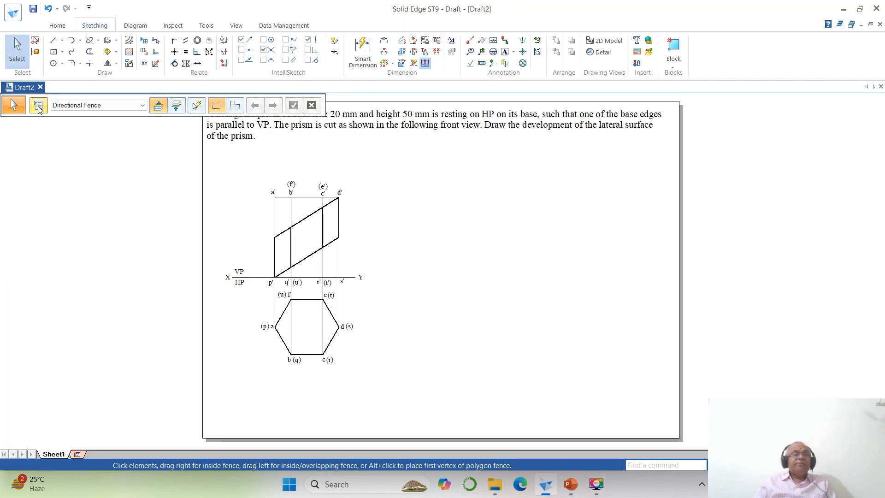
- Draw two horizontal lines, one from d' and one from the reference line's Y end, extending nearly to the sheet's far edge
left_click(53, 40)
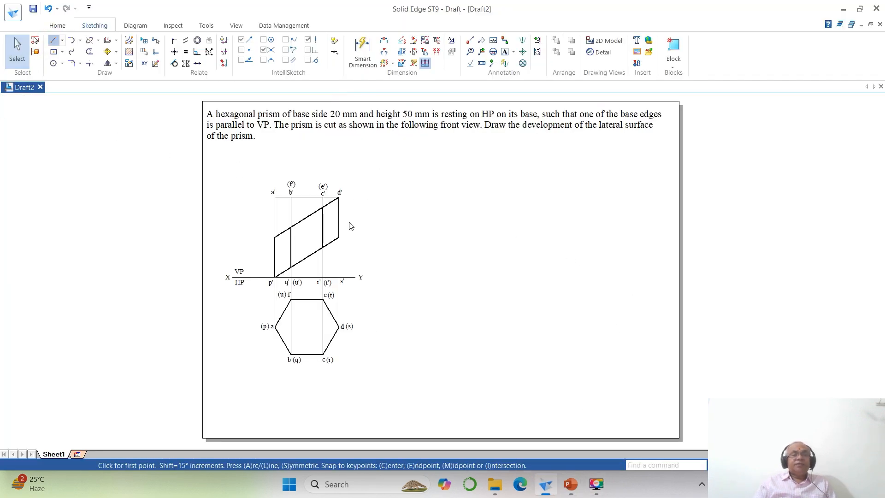
left_click(339, 196)
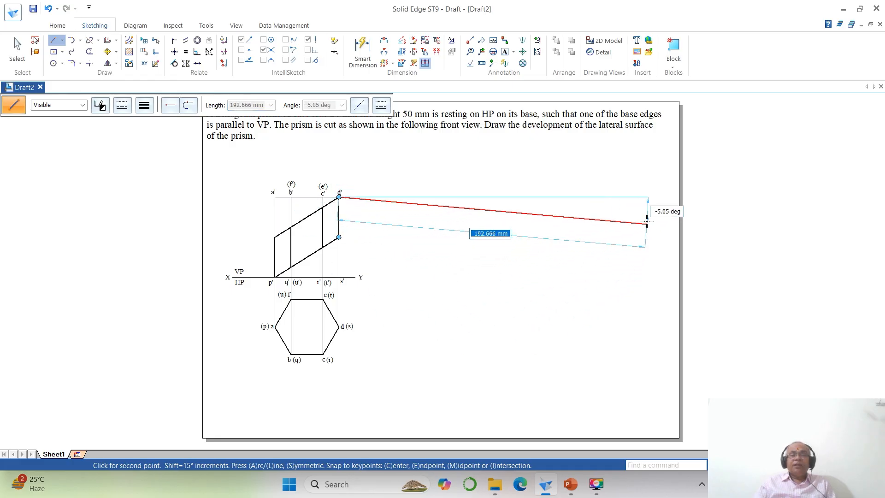
left_click(649, 197)
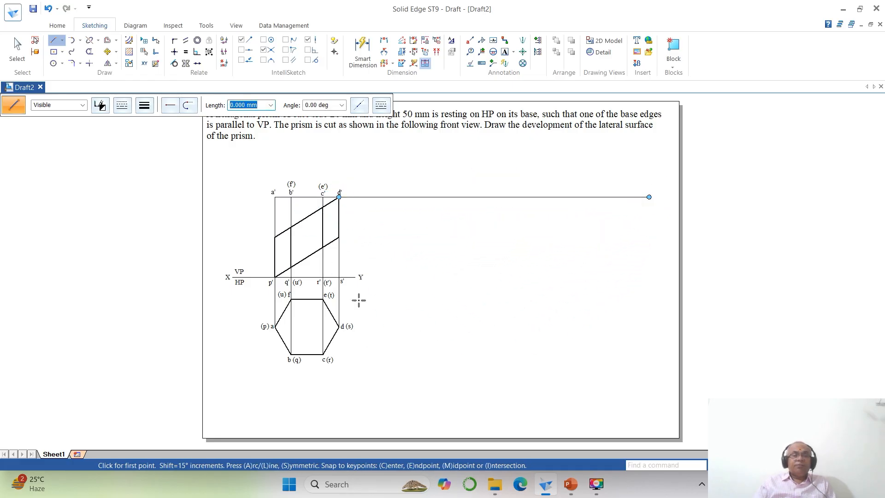
left_click(355, 277)
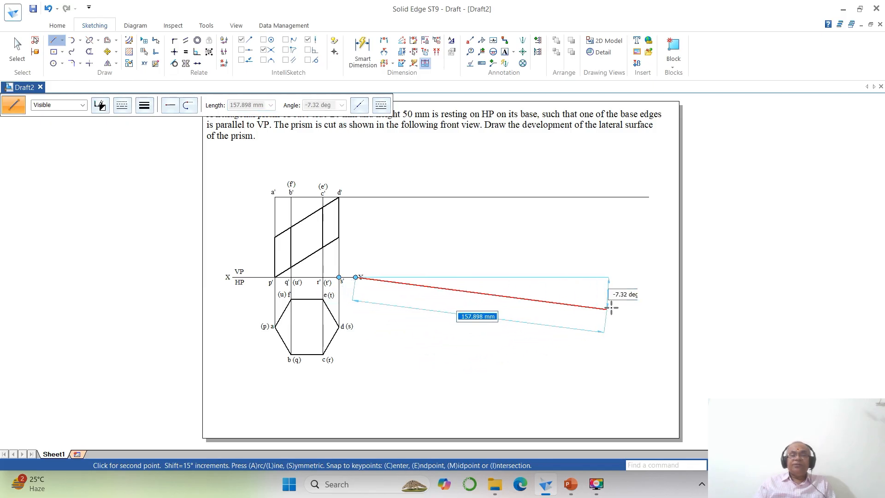
left_click(646, 277)
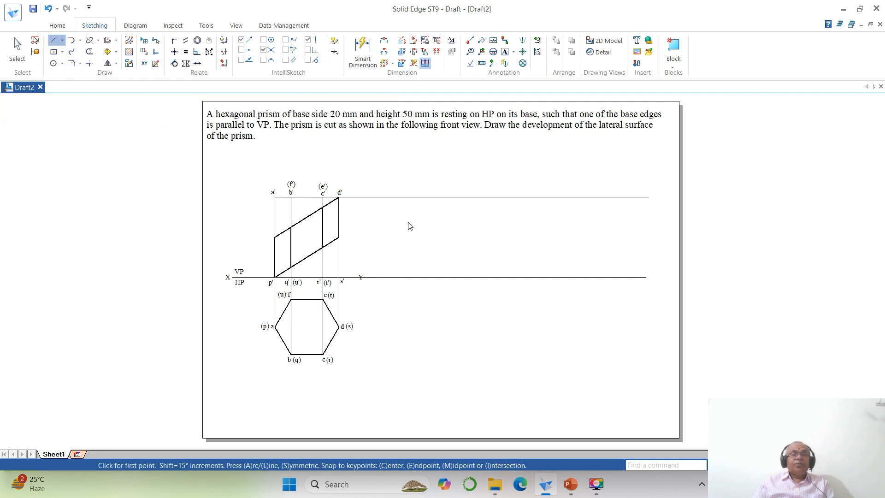
- Draw a vertical line about 81 mm long across both horizontal lines beyond Y, and trim its ends to those lines
left_click(399, 177)
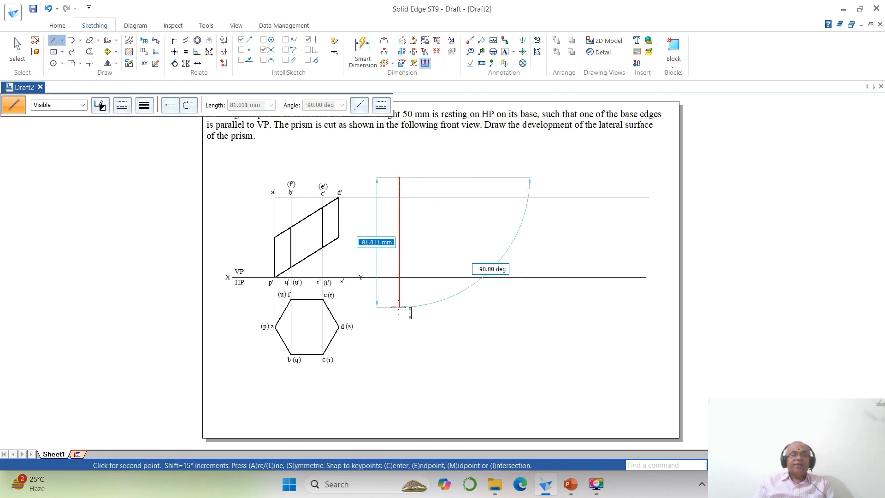
left_click(399, 307)
left_click(89, 52)
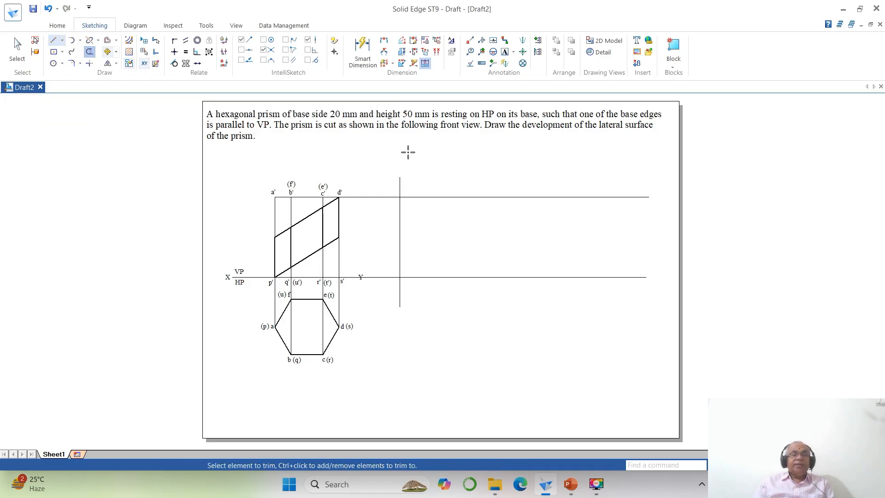
left_click(399, 182)
left_click(398, 302)
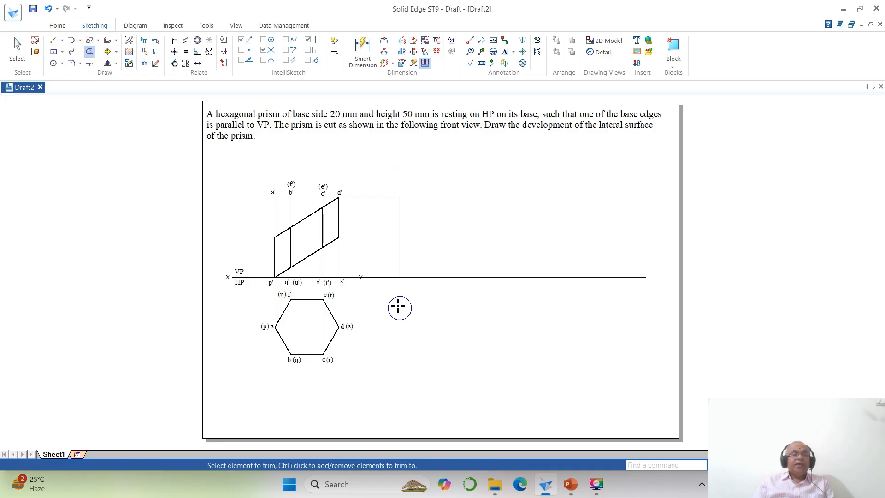
- Trim the vertical line and the lower horizontal line to a corner, removing the piece between Y and the vertical line
left_click(90, 63)
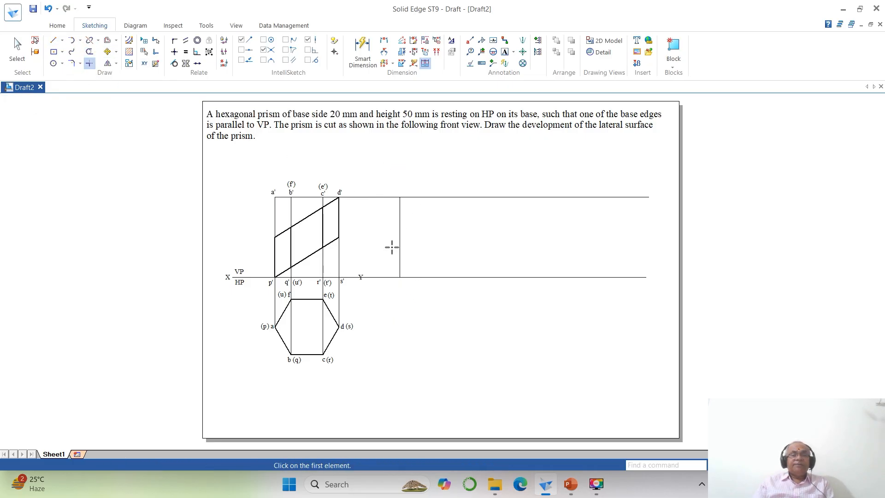
left_click(399, 246)
left_click(421, 278)
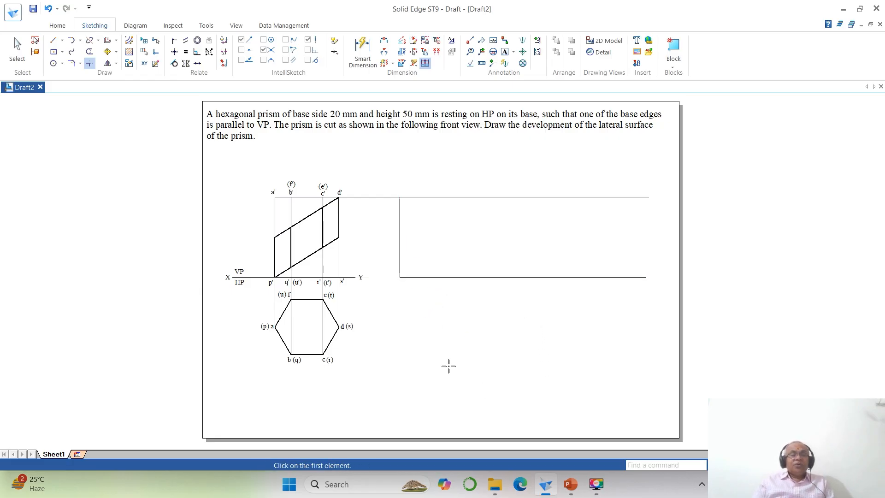
- Modify the ISO (mm) dimension style, setting the driving, driven, error and connector colours to Black
key("ctrl+shift+z")
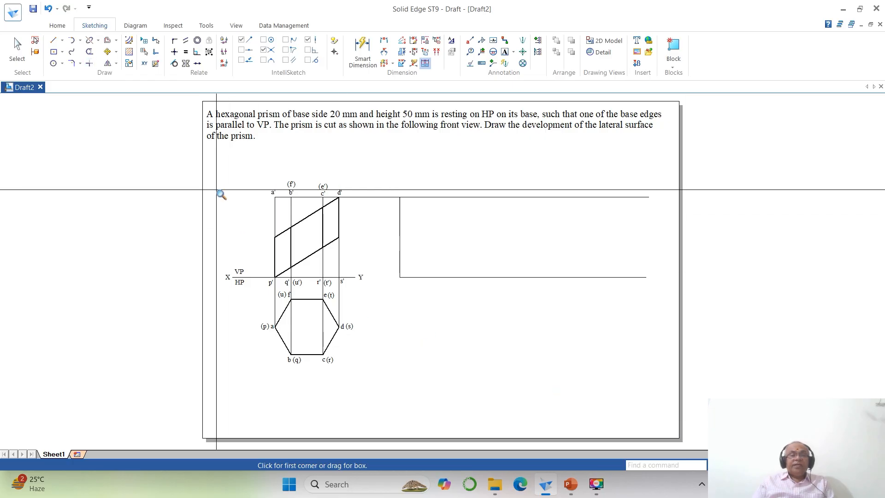
left_click(195, 164)
left_click(534, 417)
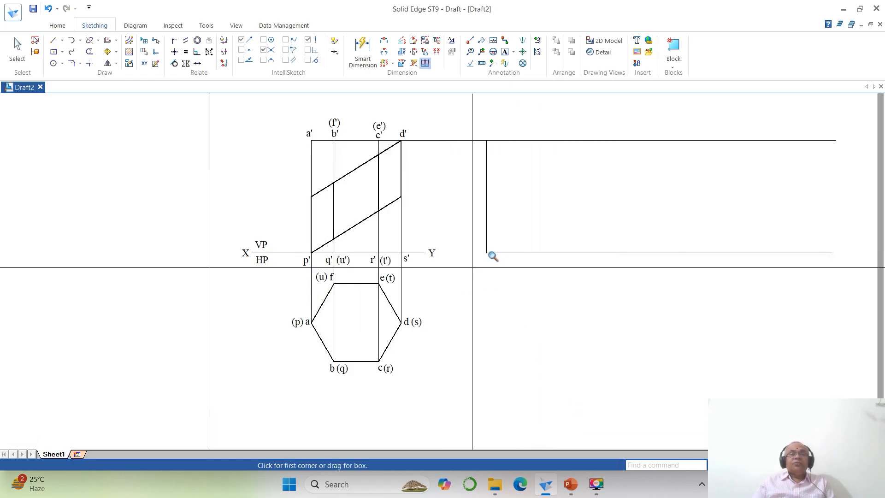
left_click(451, 40)
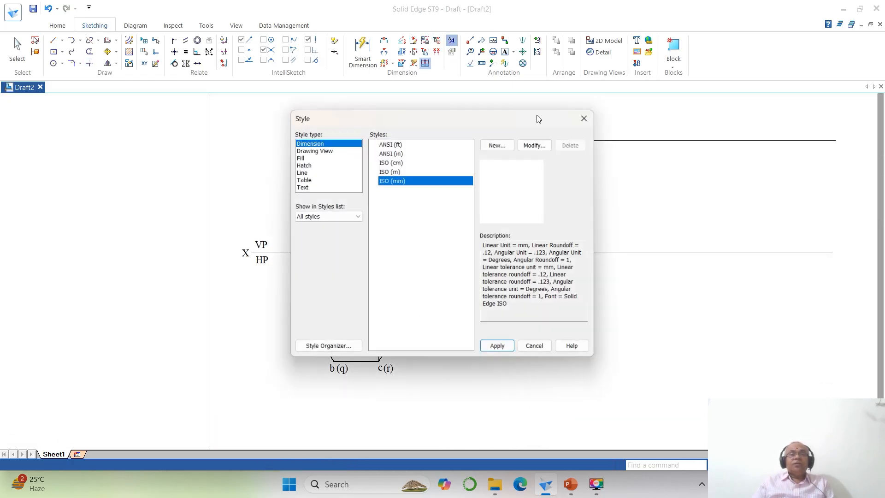
left_click(536, 145)
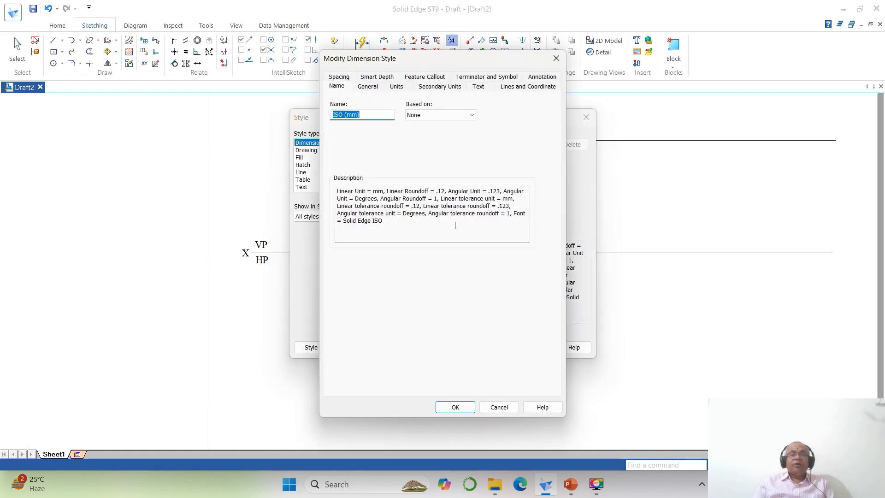
left_click(367, 87)
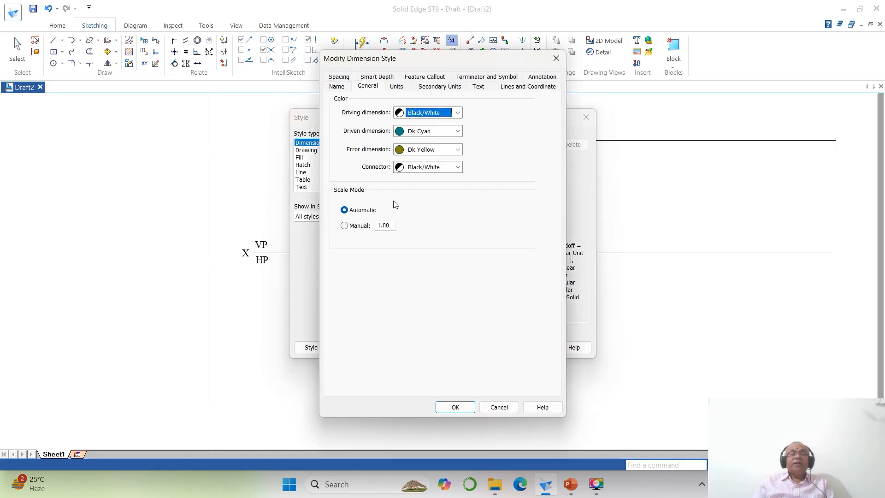
left_click(428, 116)
left_click(417, 124)
left_click(427, 131)
left_click(425, 141)
left_click(425, 149)
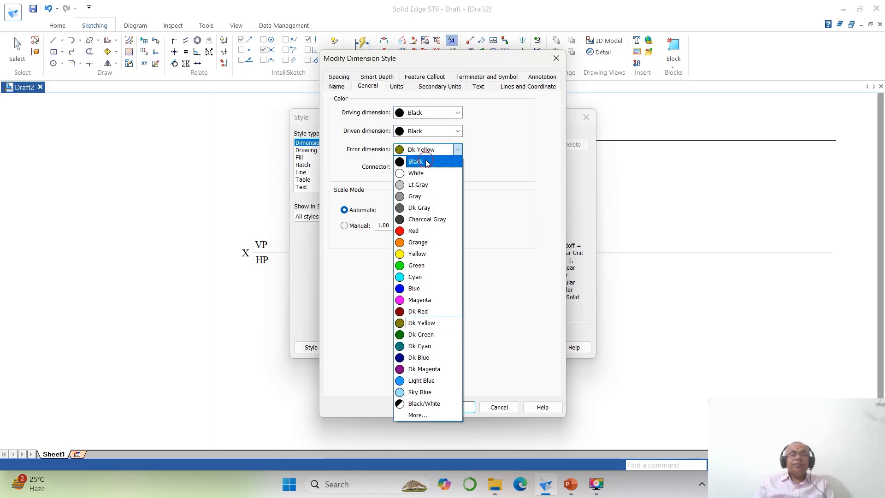
left_click(425, 161)
left_click(426, 167)
left_click(425, 179)
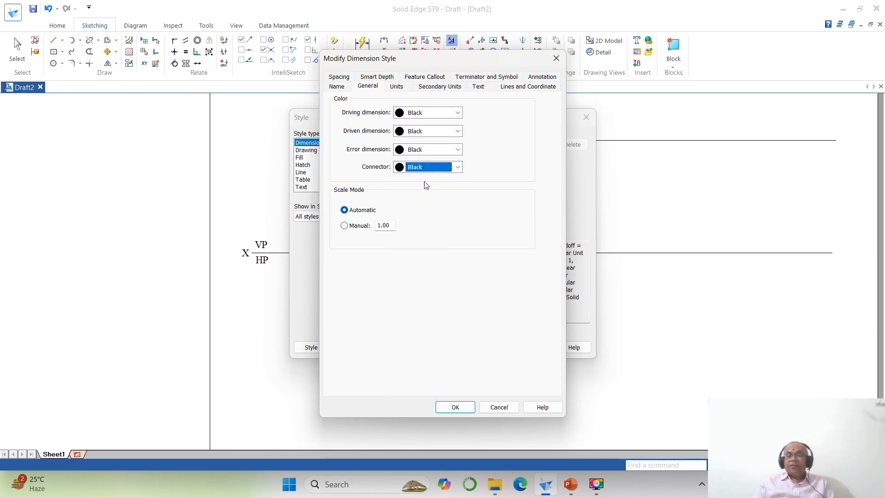
- Set the dimension style's text font to Times New Roman and its dimension line width to .1, and accept the style changes
left_click(478, 87)
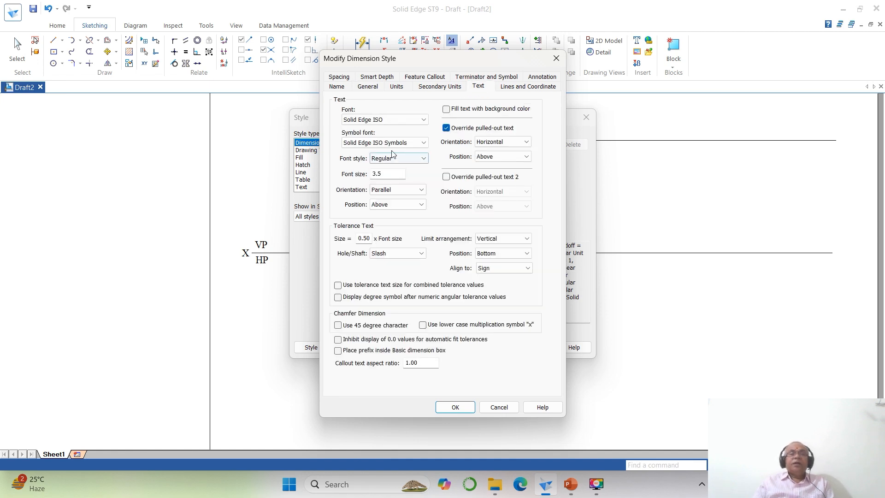
left_click(405, 120)
scroll(366, 198, "down", 2)
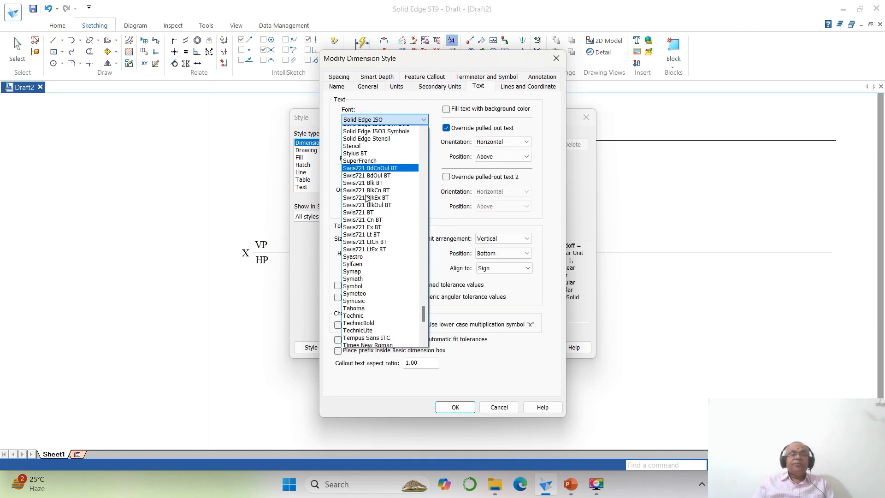
scroll(382, 323, "down", 1)
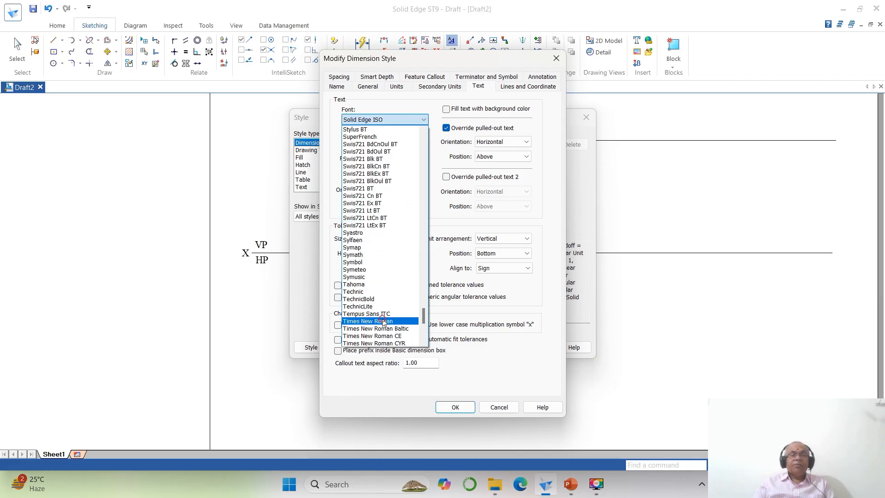
left_click(382, 322)
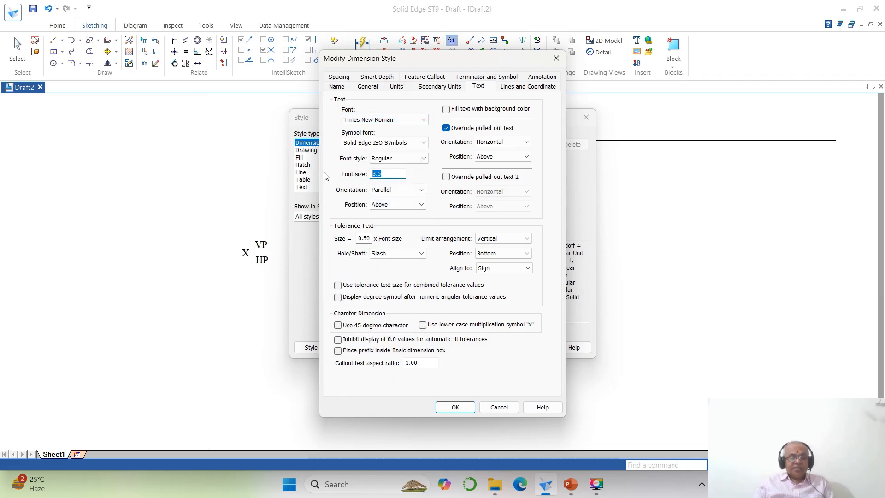
left_click(530, 87)
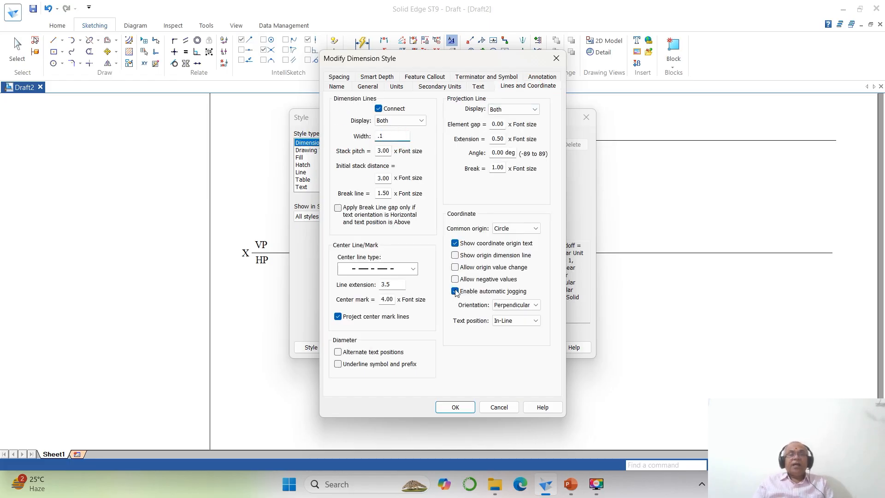
left_click(455, 407)
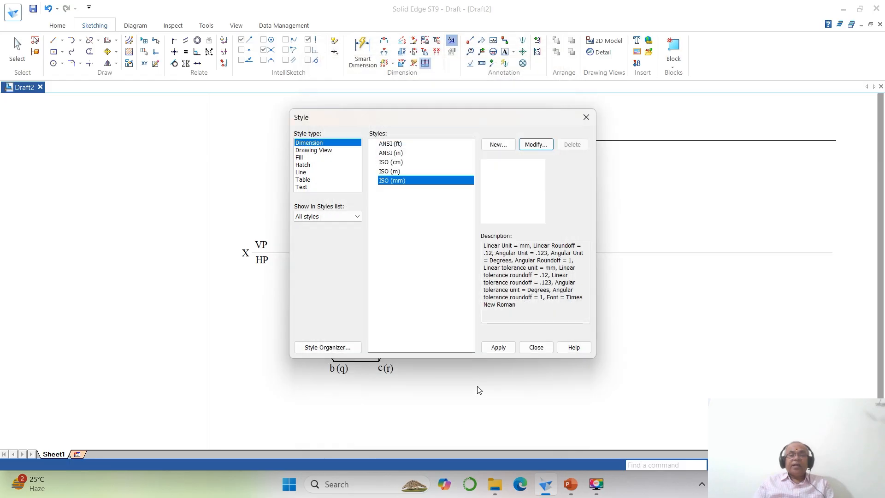
- Apply the ISO (mm) dimension style and dimension side ab of the hexagon in the top view
left_click(498, 347)
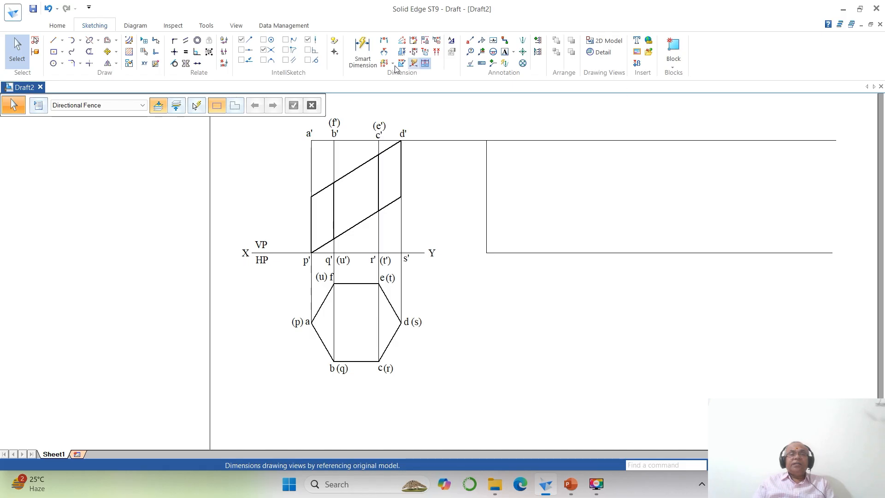
left_click(383, 41)
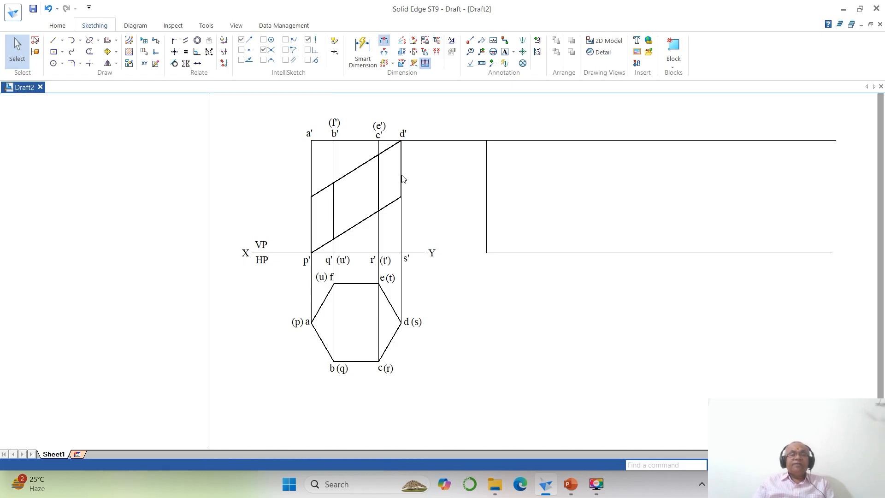
left_click(316, 333)
left_click(326, 350)
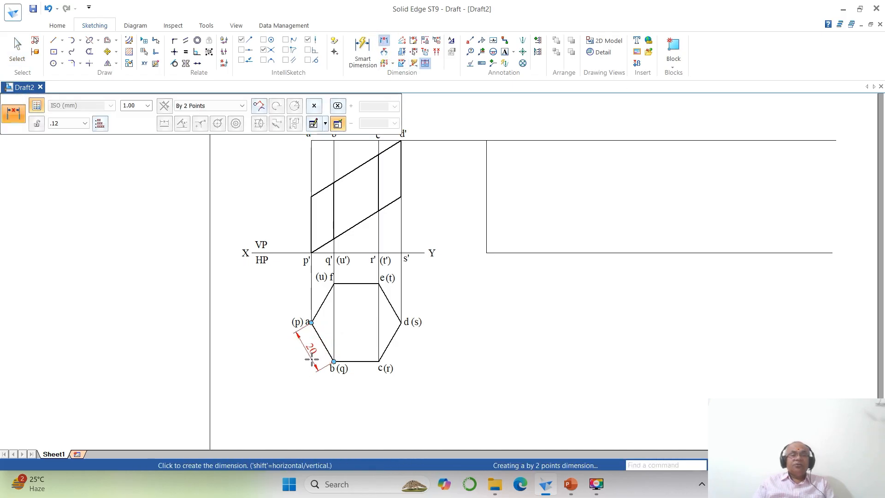
left_click(302, 350)
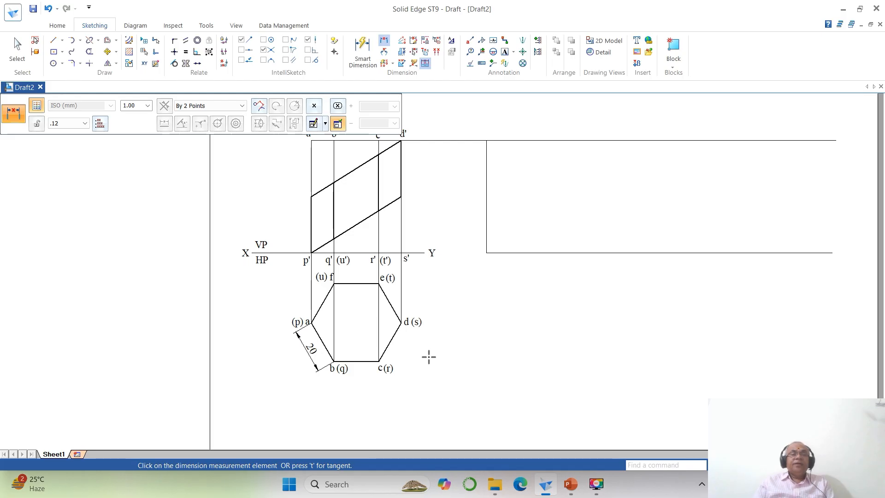
right_click(364, 259)
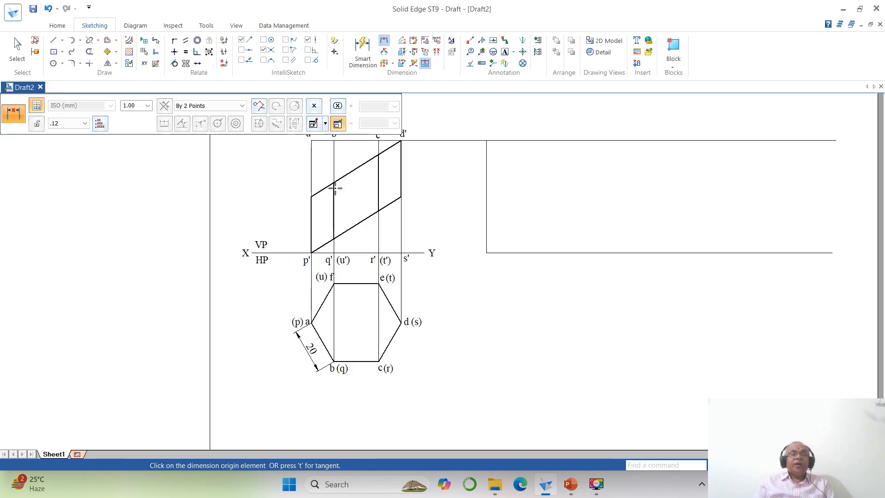
- Dimension the prism's full height in the front view and the distance from a' down to the cut on edge a'p'
left_click(321, 142)
left_click(324, 255)
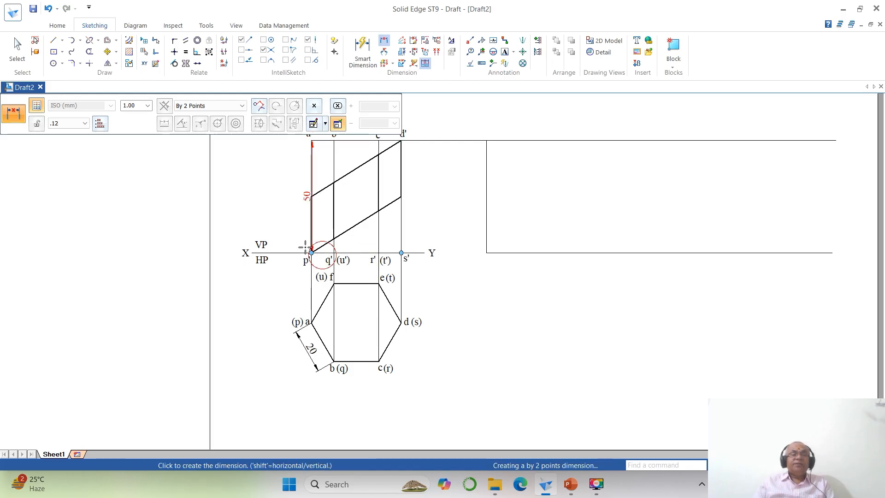
left_click(278, 233)
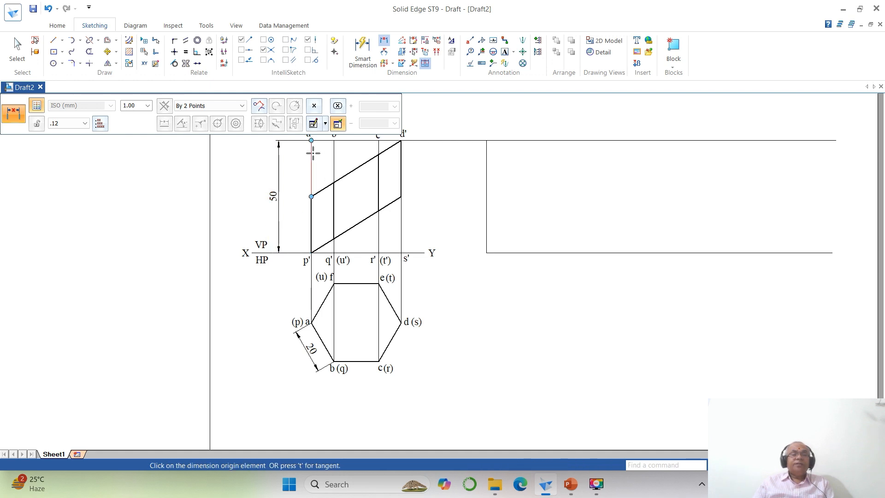
left_click(313, 155)
left_click(312, 187)
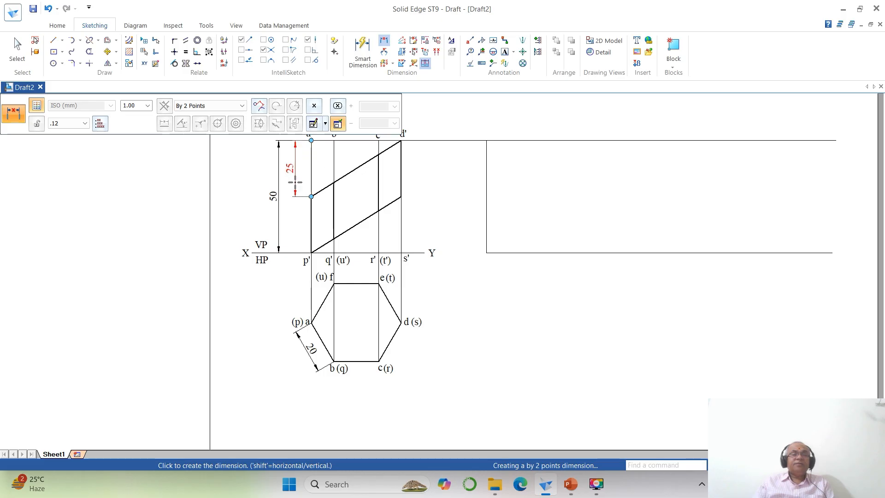
left_click(295, 182)
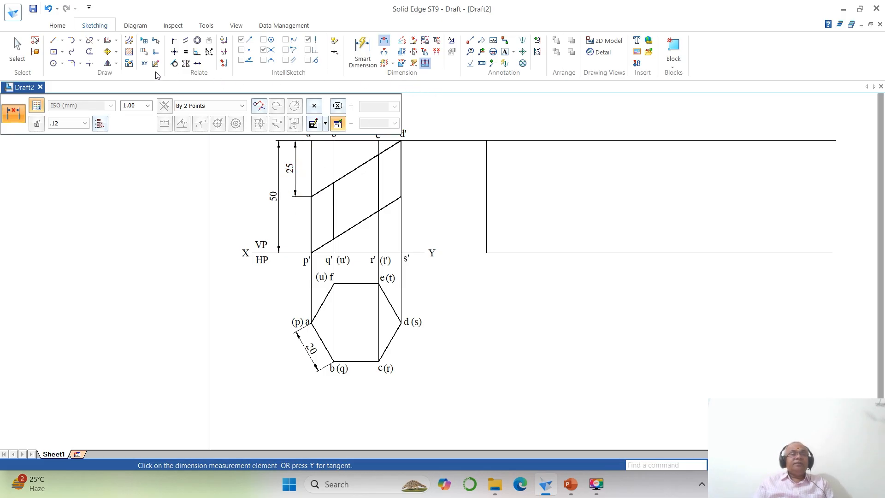
- Offset the development's first vertical line six times at 20 mm spacing, away from the front view, to mark the prism's lateral edges
left_click(112, 43)
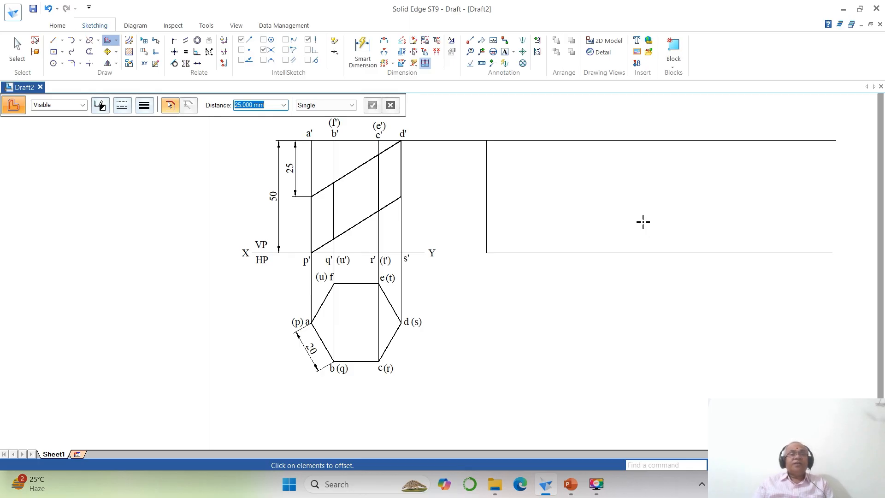
type("20")
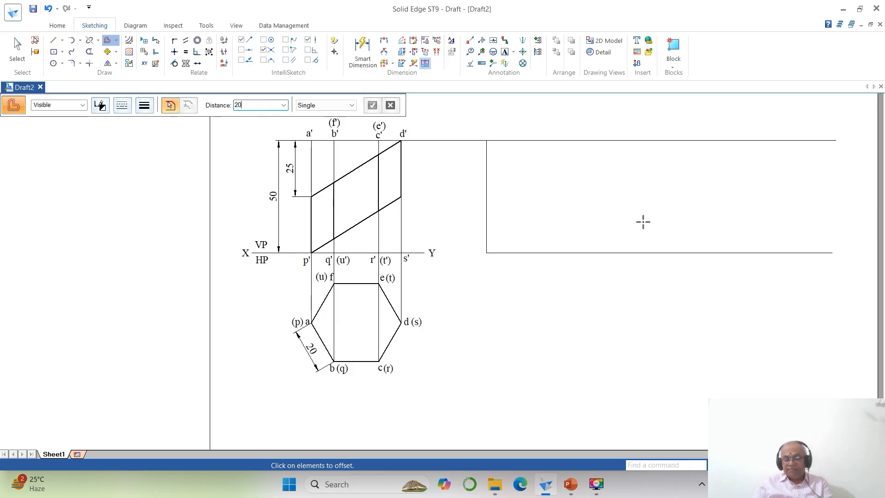
key("Return")
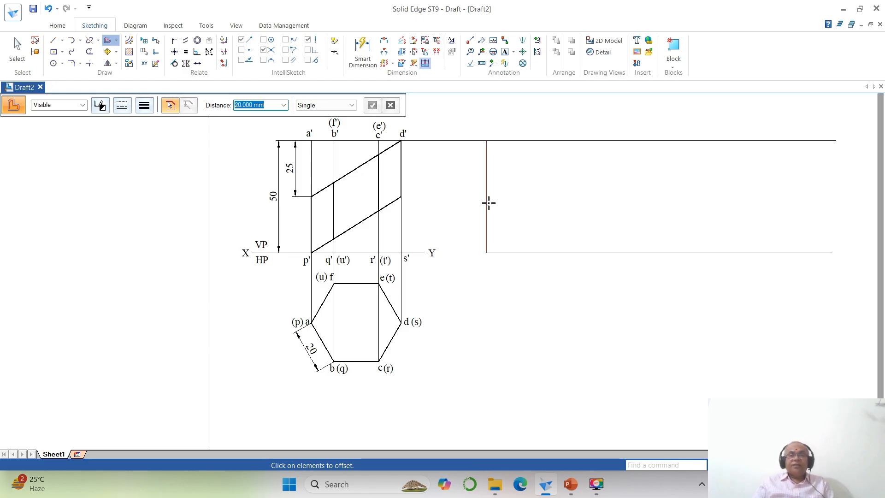
left_click(489, 203)
right_click(517, 211)
left_click(540, 215)
left_click(587, 222)
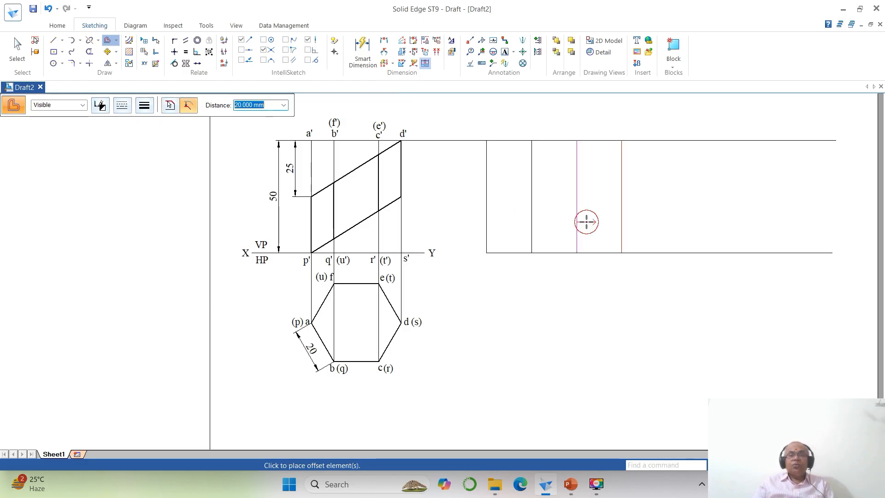
left_click(627, 224)
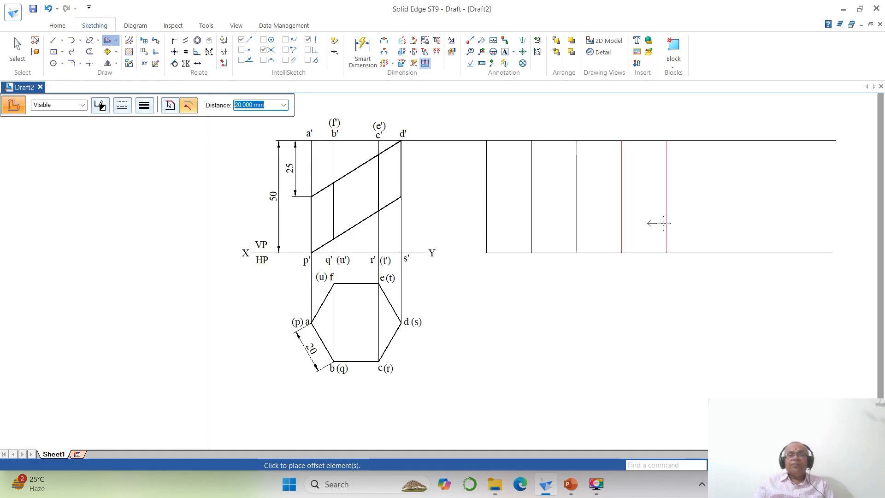
left_click(664, 224)
left_click(701, 231)
left_click(736, 234)
right_click(736, 234)
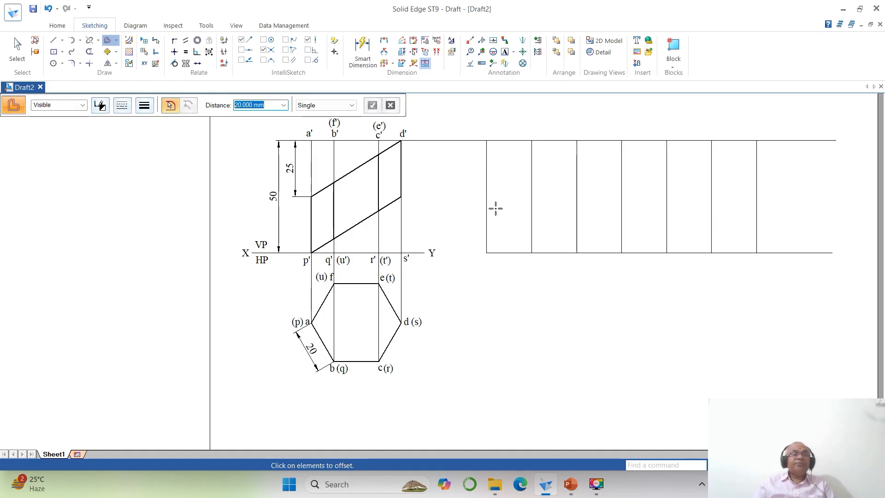
- Trim the development's upper and lower horizontal lines to corners with the last vertical line
left_click(88, 63)
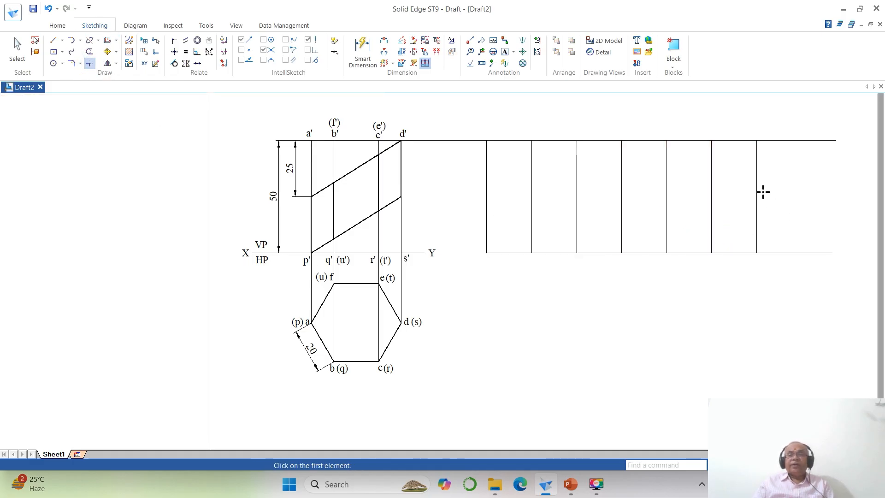
left_click(745, 147)
left_click(752, 187)
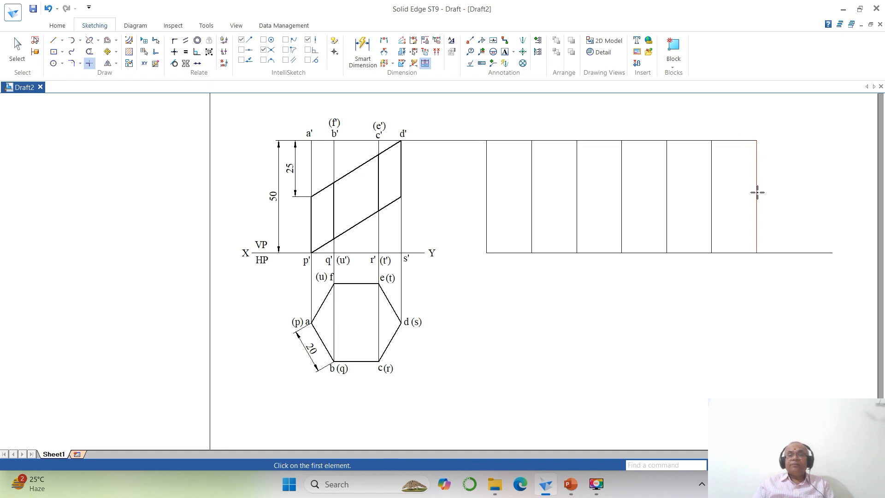
left_click(758, 193)
left_click(750, 252)
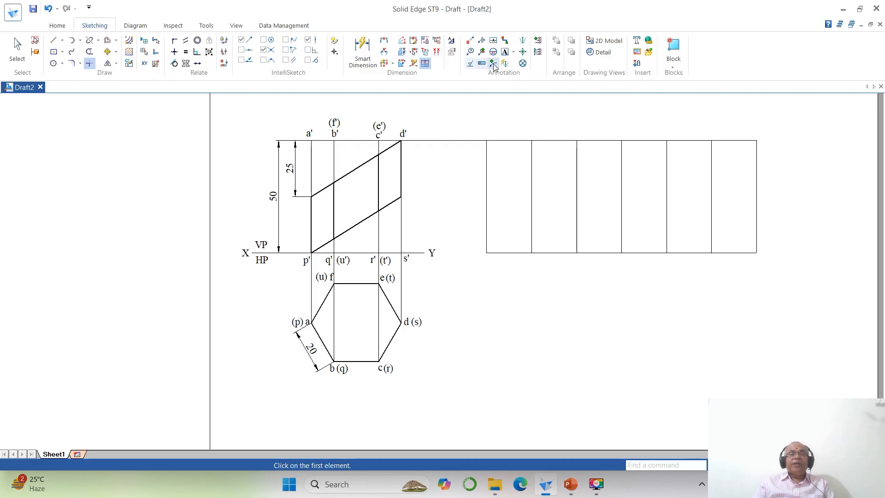
- Label the upper ends of the development's vertical lines A, B, C, D, E, F and A in order
left_click(504, 52)
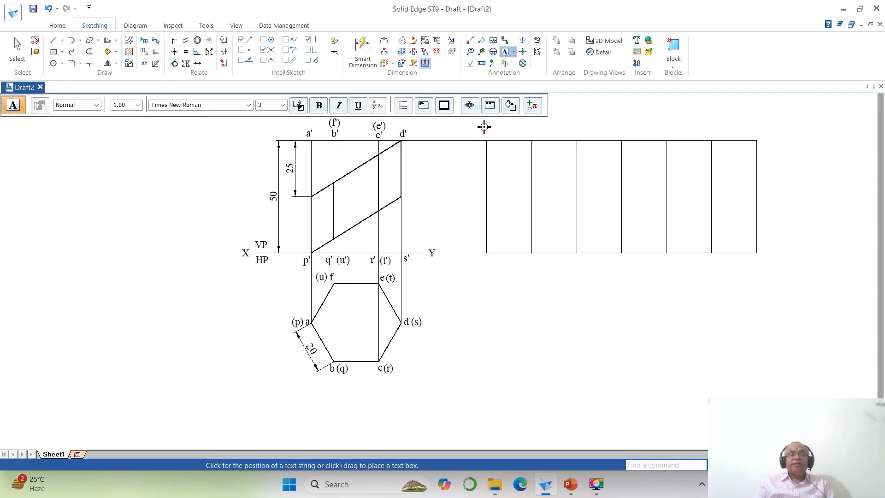
left_click(484, 128)
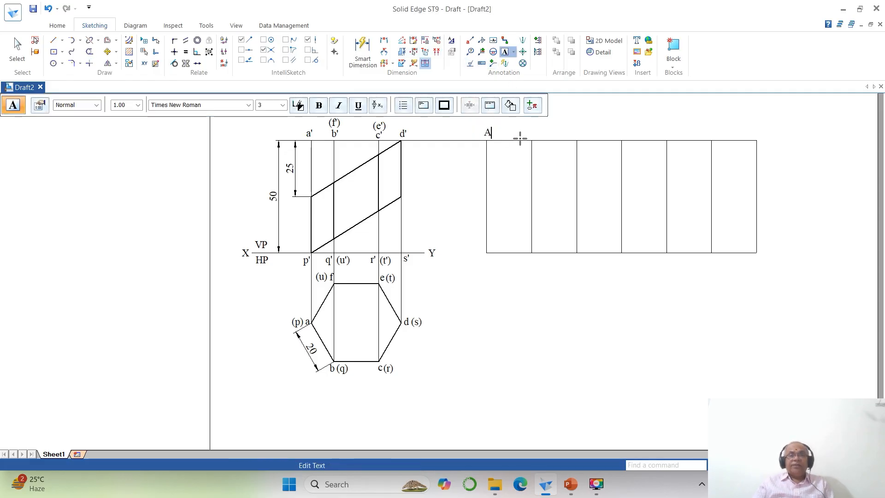
left_click(531, 131)
left_click(531, 131)
type("B")
left_click(567, 131)
left_click(566, 131)
type("C")
left_click(616, 129)
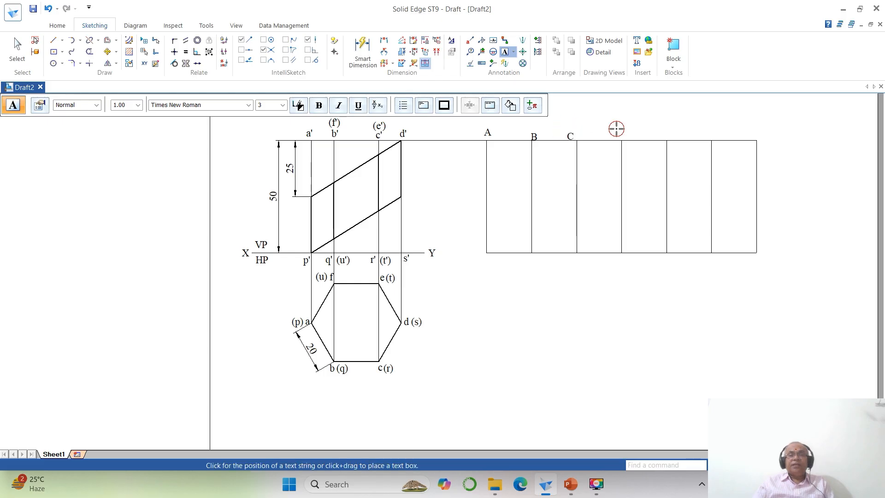
left_click(616, 129)
type("D")
left_click(664, 133)
left_click(664, 132)
left_click(705, 135)
left_click(705, 135)
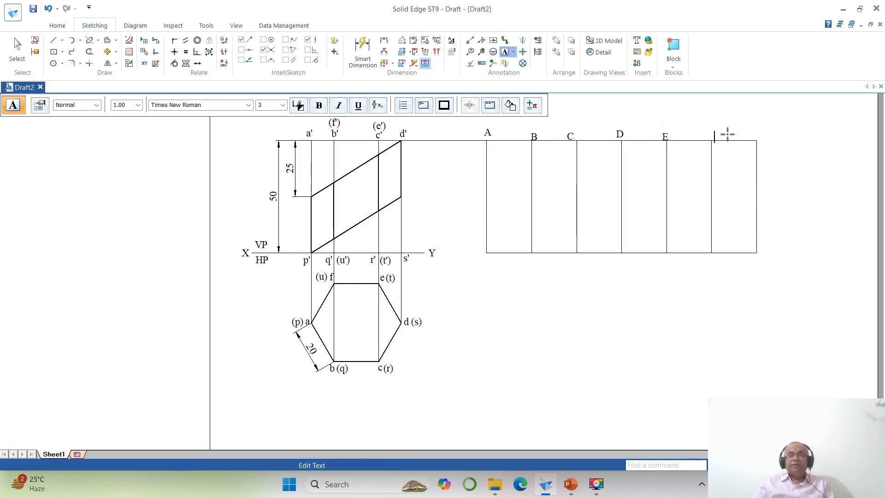
type("F")
left_click(753, 134)
left_click(752, 133)
type("A")
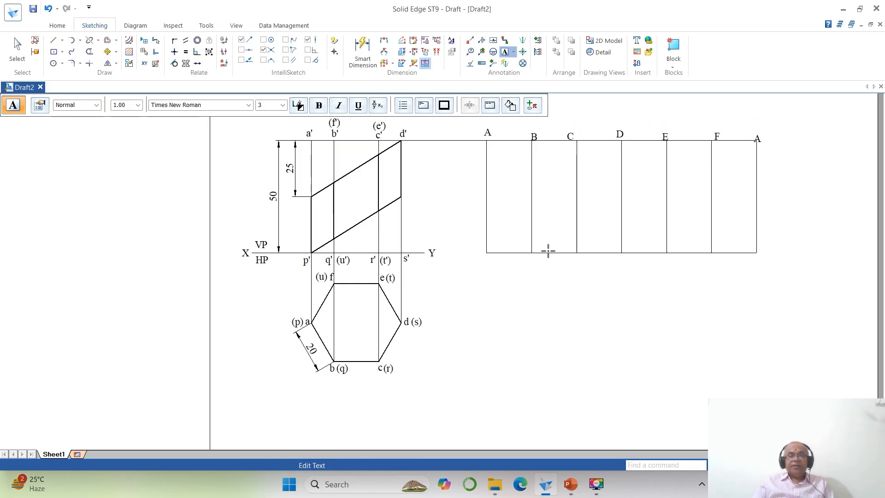
- Label the lower ends of the development's vertical lines P, Q, R, S, T, U and P in order
left_click(483, 267)
left_click(483, 267)
type("P")
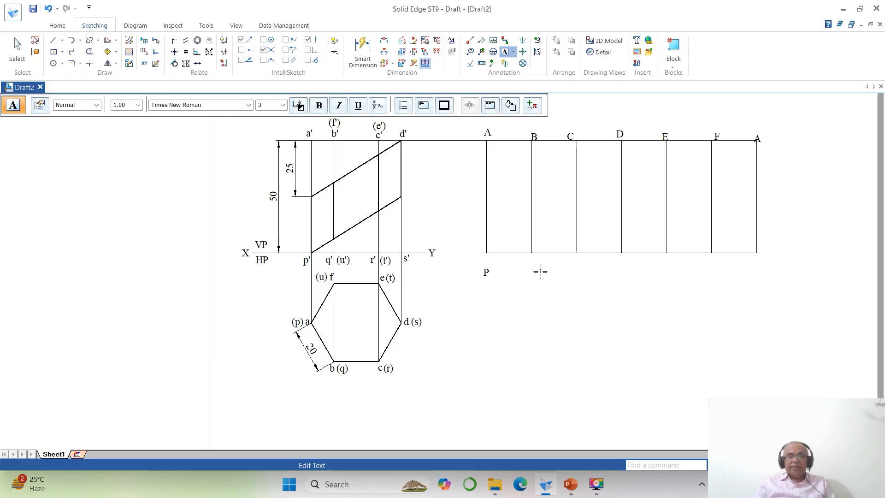
left_click(533, 269)
type("Q")
left_click(579, 267)
left_click(579, 267)
type("R")
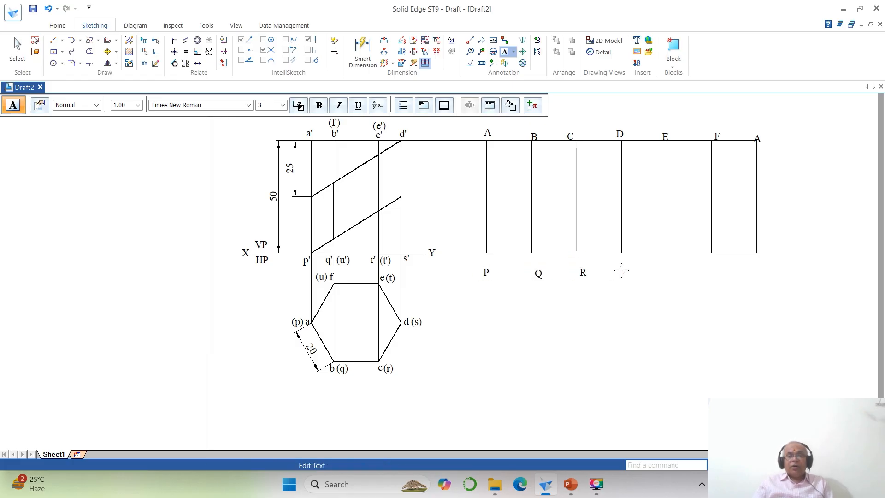
type("S")
left_click(668, 267)
type("T")
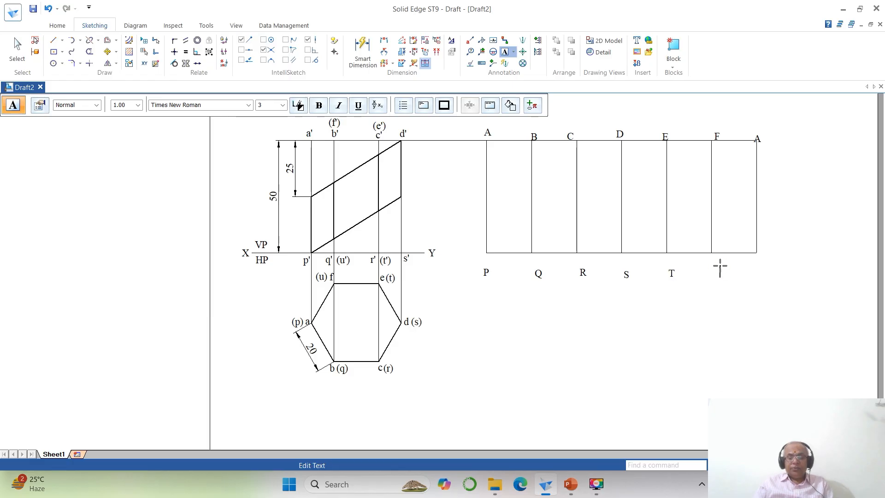
left_click(758, 266)
type("P")
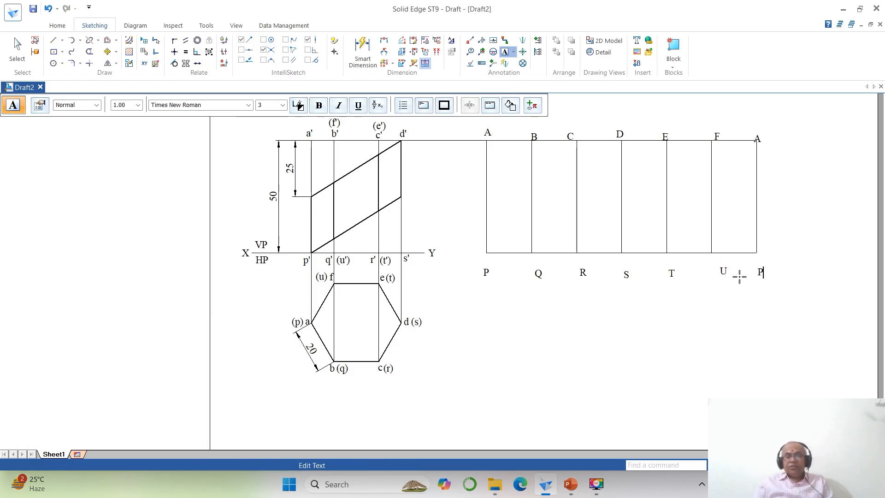
key("Escape")
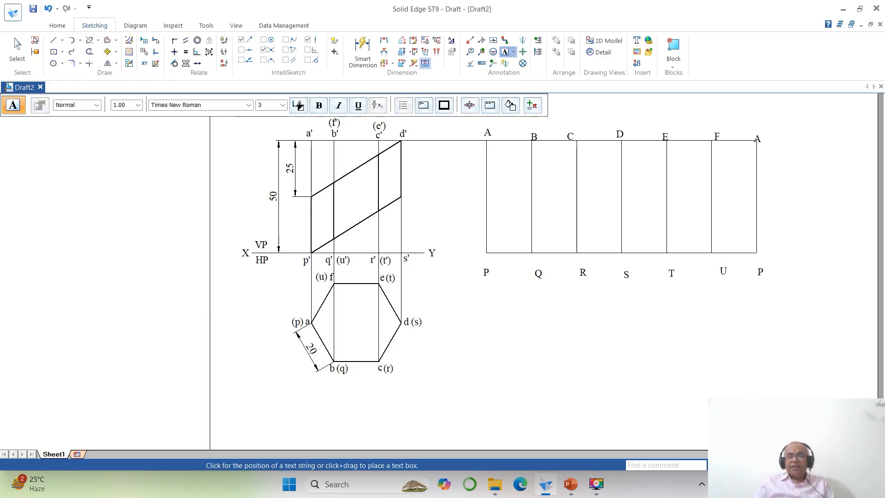
- Move the development's first A label and its B and C labels so each sits just above its own vertical line
left_click(756, 465)
left_click(732, 465)
left_click(342, 156)
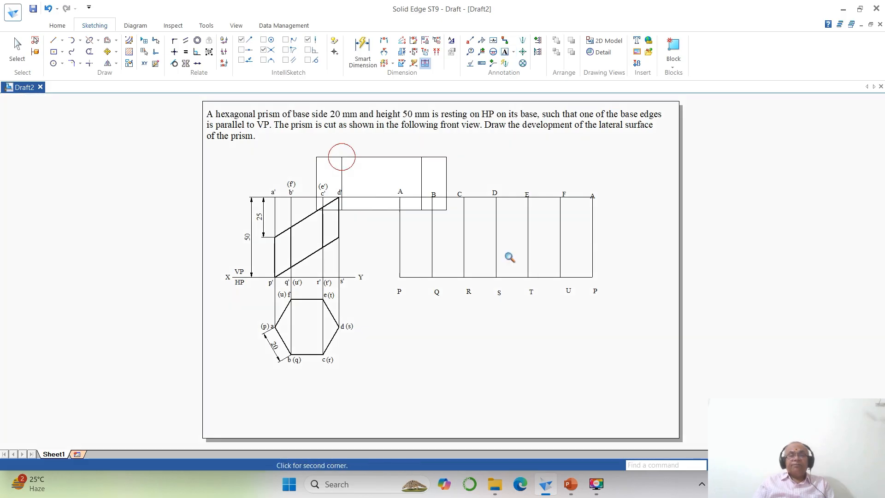
left_click(748, 364)
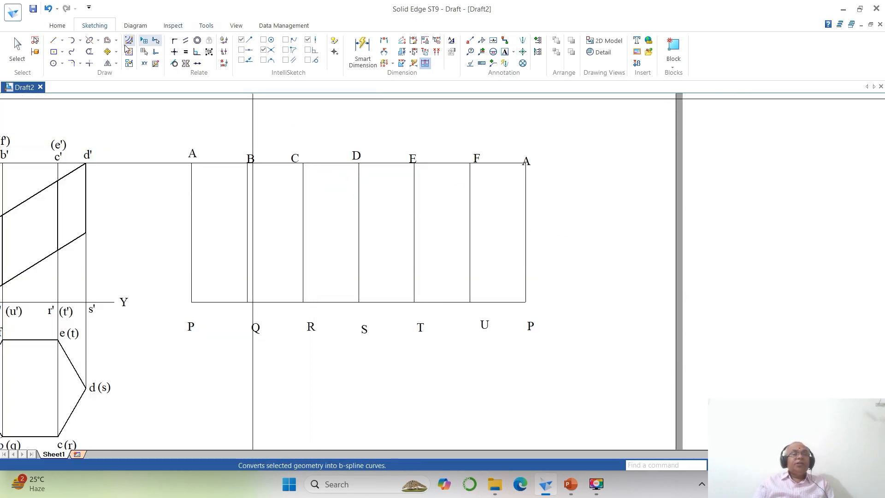
left_click(108, 51)
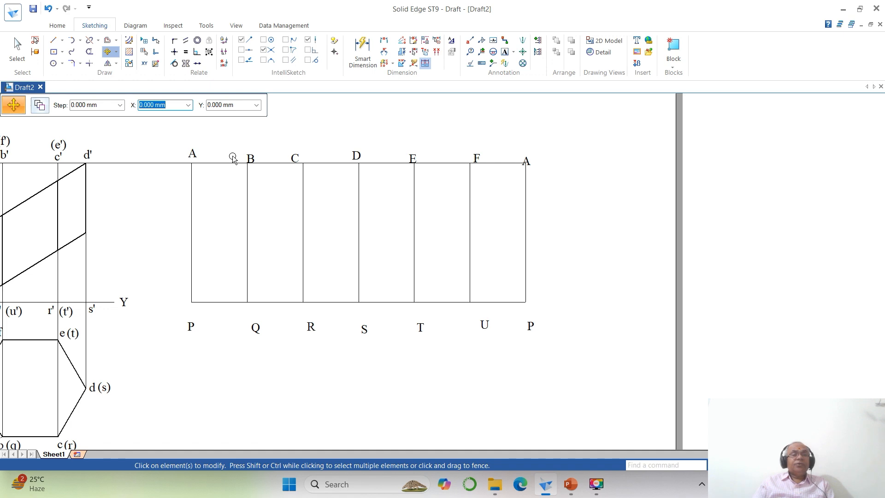
left_click(193, 152)
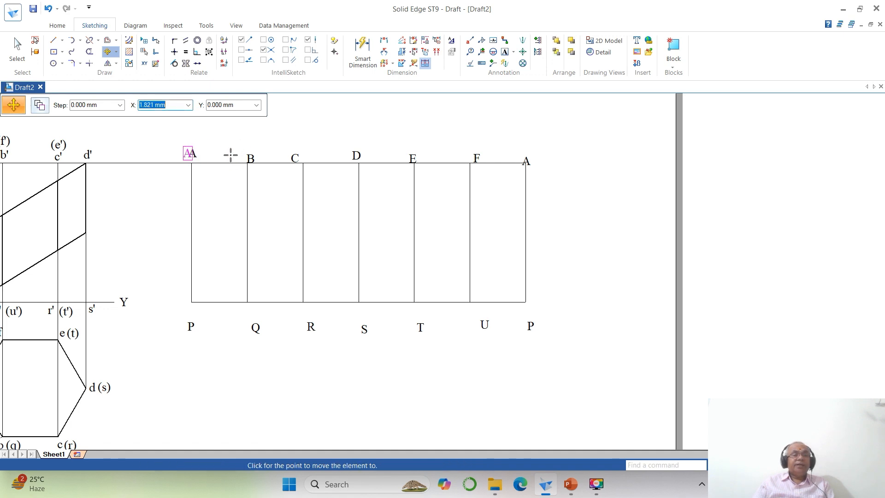
left_click(231, 156)
left_click(249, 157)
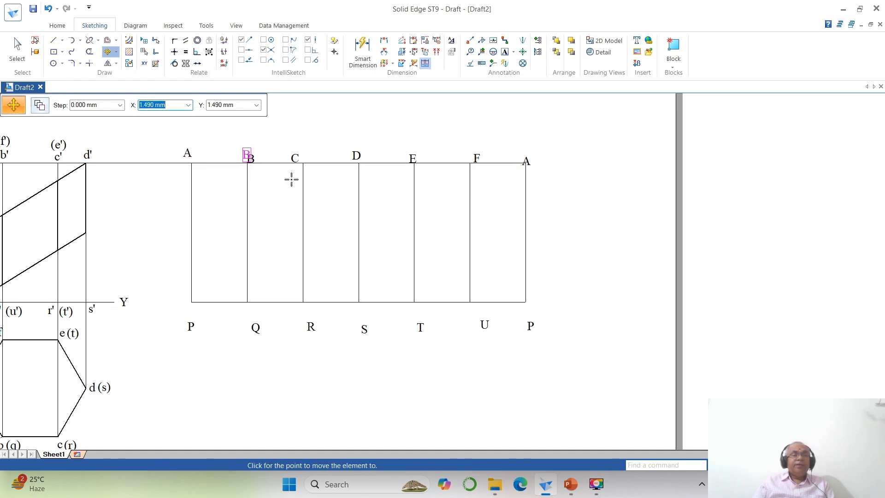
left_click(291, 180)
left_click(295, 160)
left_click(293, 179)
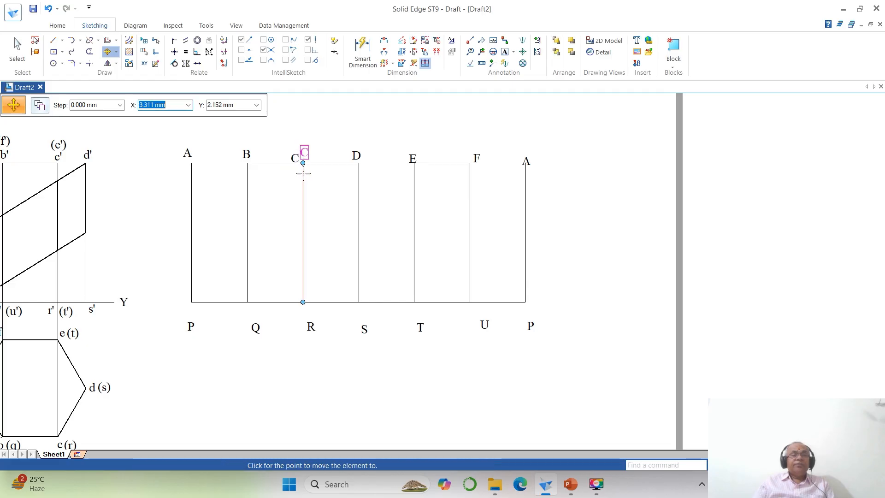
left_click(305, 174)
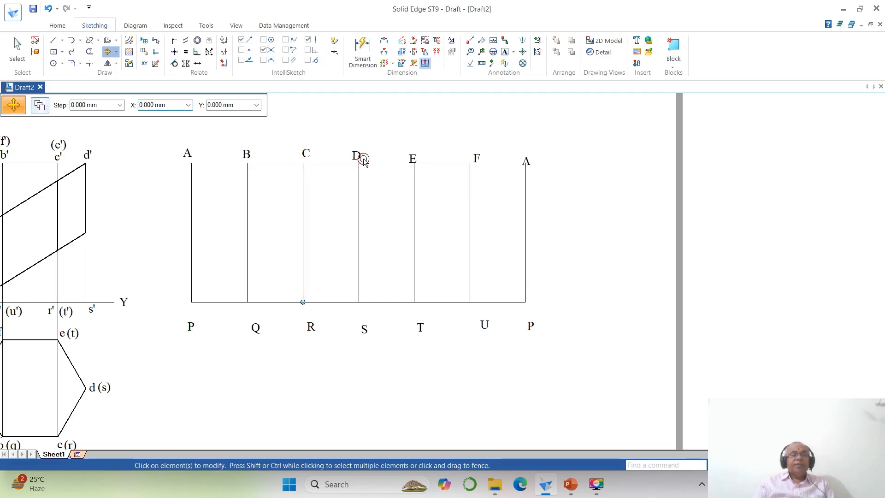
- Move the development's D, E, F and last A labels so each sits just above its own vertical line
left_click(364, 159)
left_click(388, 178)
left_click(395, 178)
left_click(412, 159)
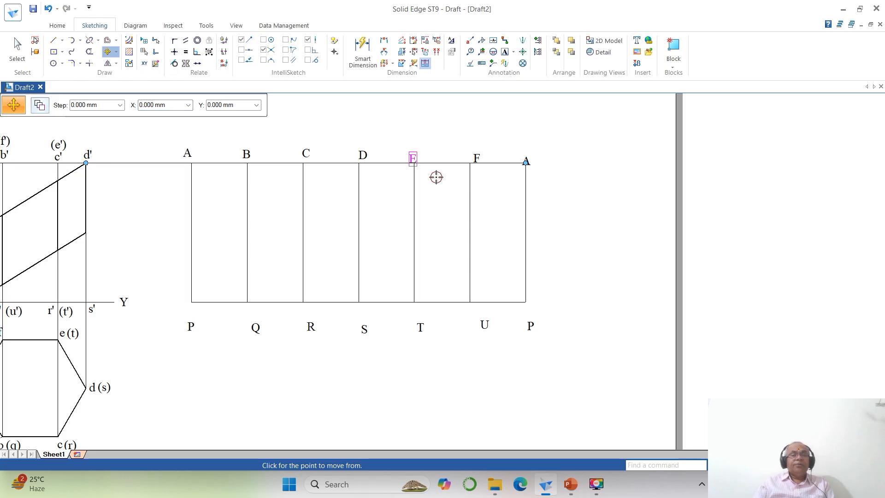
left_click(436, 177)
left_click(442, 175)
left_click(475, 158)
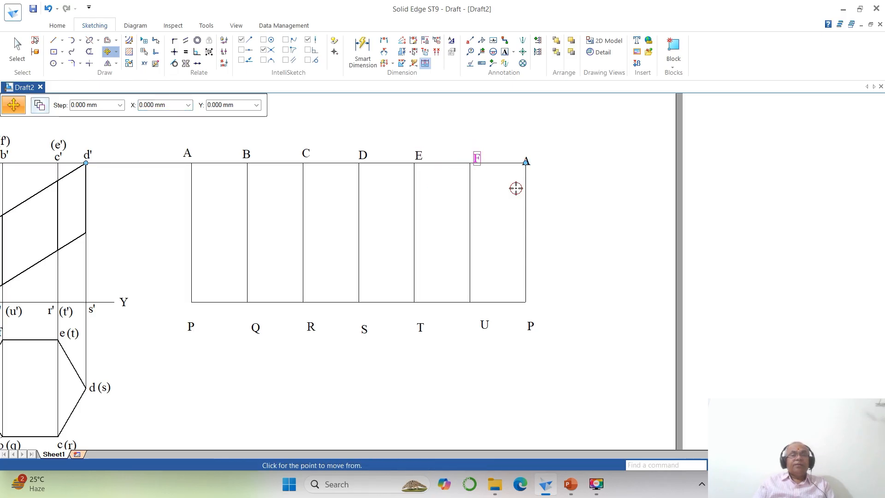
left_click(515, 188)
left_click(508, 184)
left_click(526, 160)
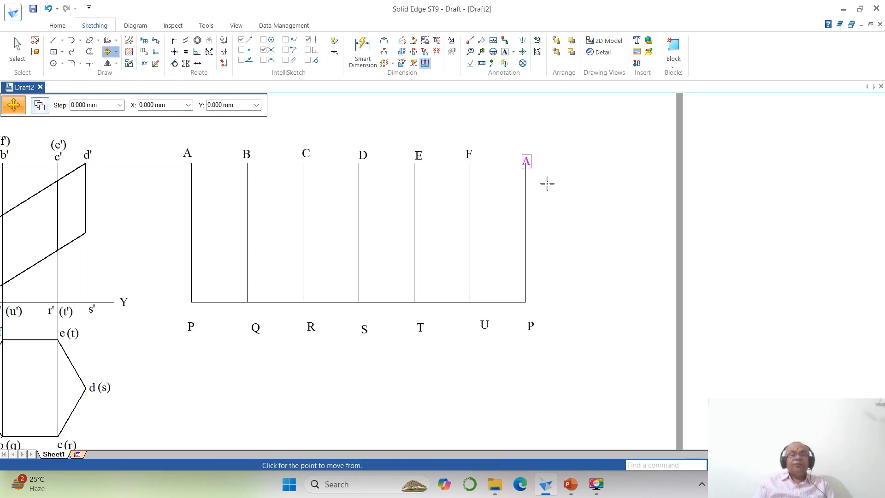
left_click(544, 178)
left_click(545, 176)
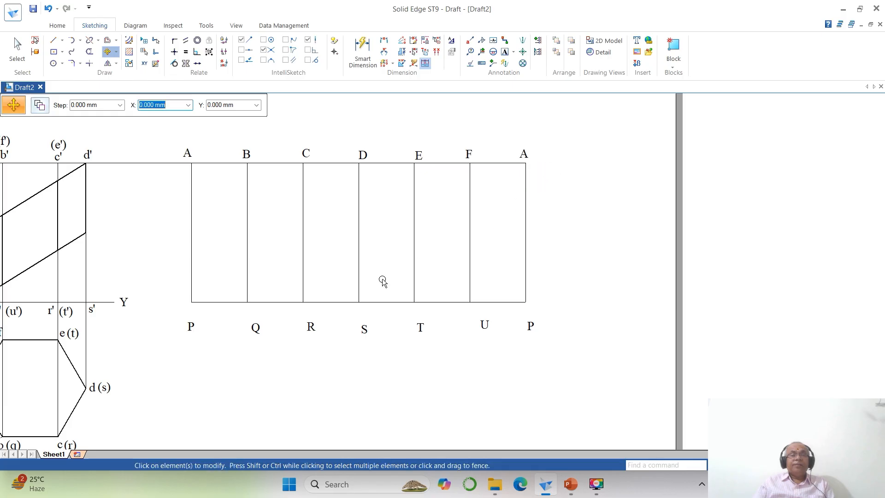
- Move the development's first P label and its Q and R labels up to just below their own vertical lines
left_click(194, 327)
left_click(224, 343)
left_click(220, 328)
left_click(255, 329)
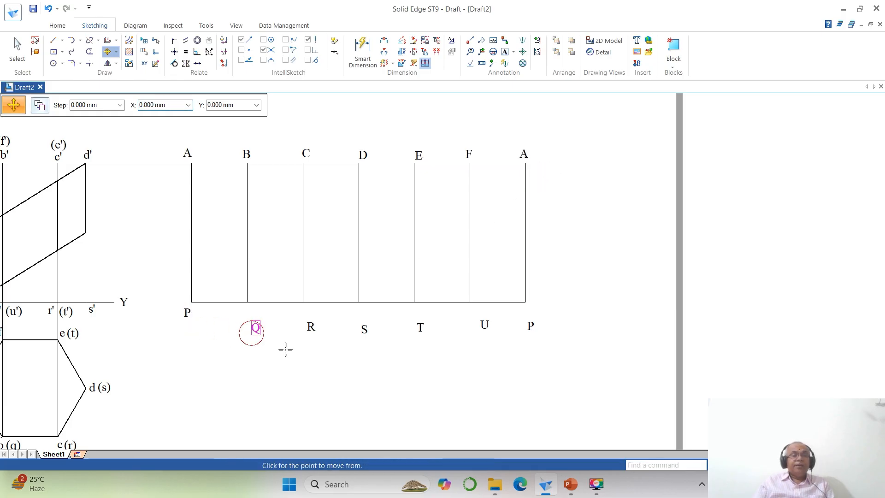
left_click(285, 350)
left_click(278, 336)
left_click(306, 330)
left_click(328, 348)
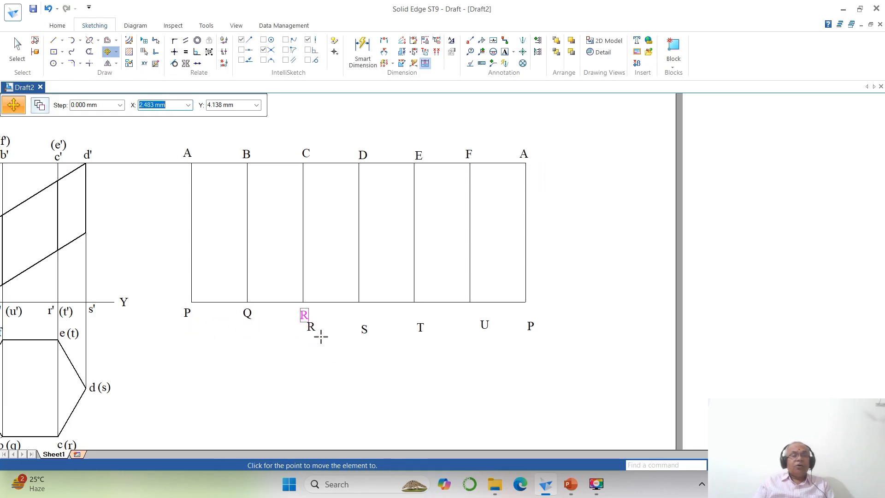
left_click(321, 336)
- Move the development's S, T, U and last P labels up to just below their own vertical lines
left_click(364, 330)
left_click(382, 351)
left_click(376, 335)
left_click(419, 327)
left_click(420, 330)
left_click(426, 329)
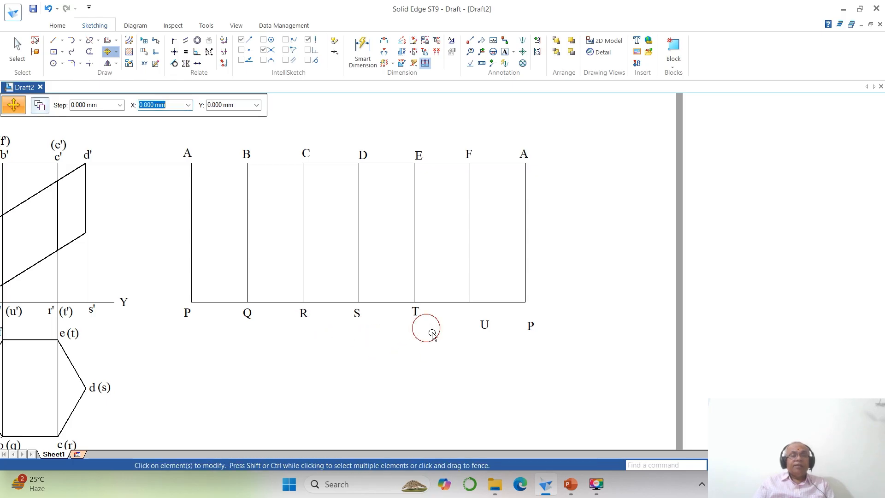
left_click(486, 324)
left_click(489, 326)
left_click(486, 326)
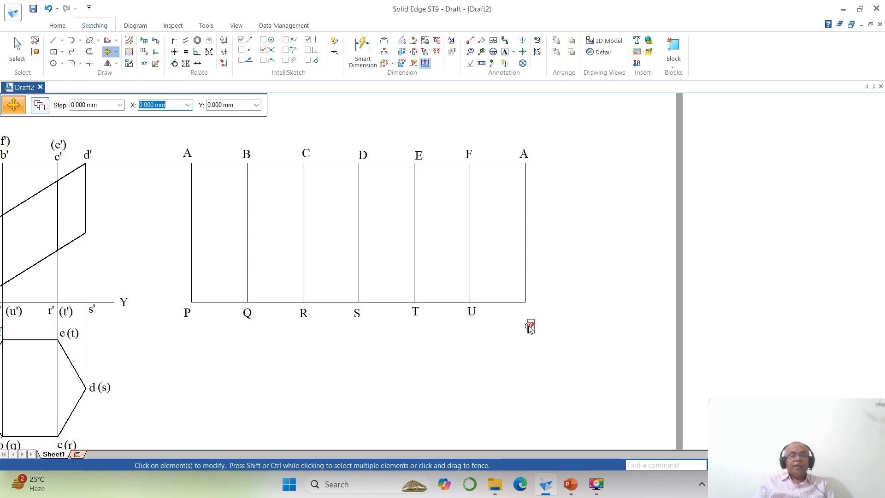
left_click(530, 327)
left_click(550, 348)
left_click(551, 334)
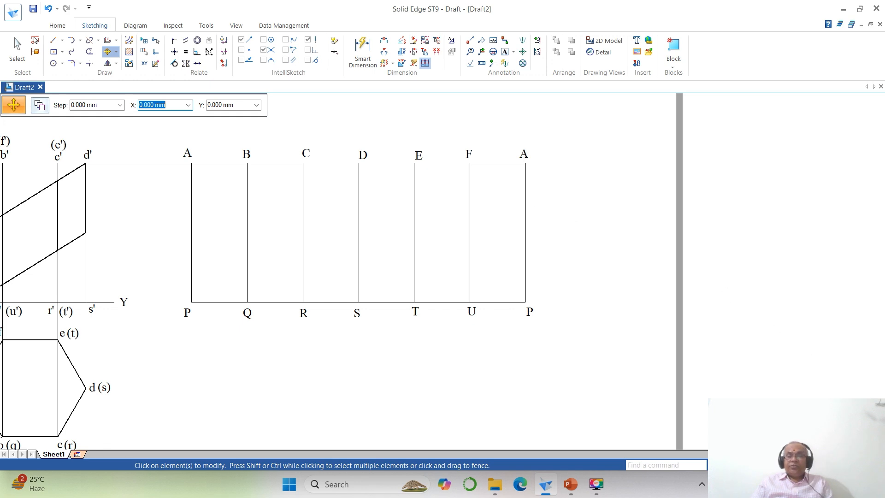
- Frame the front view, top view and development together at a larger scale
left_click(760, 465)
left_click(739, 465)
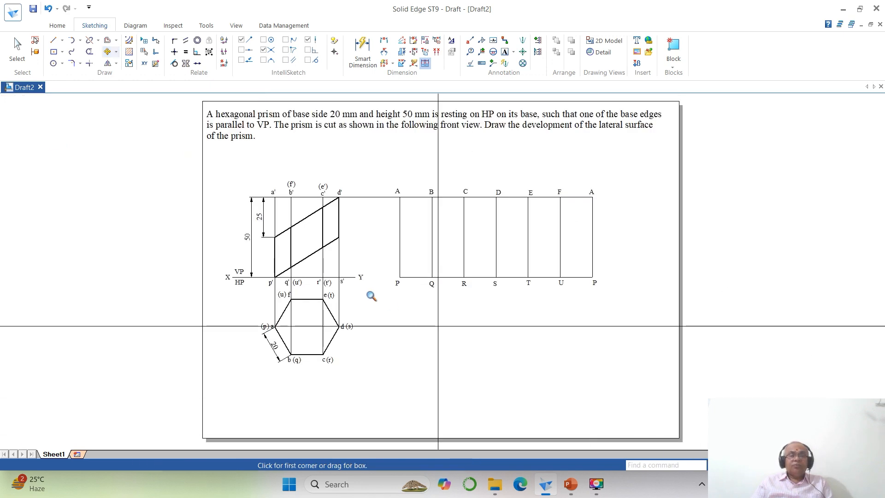
left_click(196, 155)
left_click(717, 374)
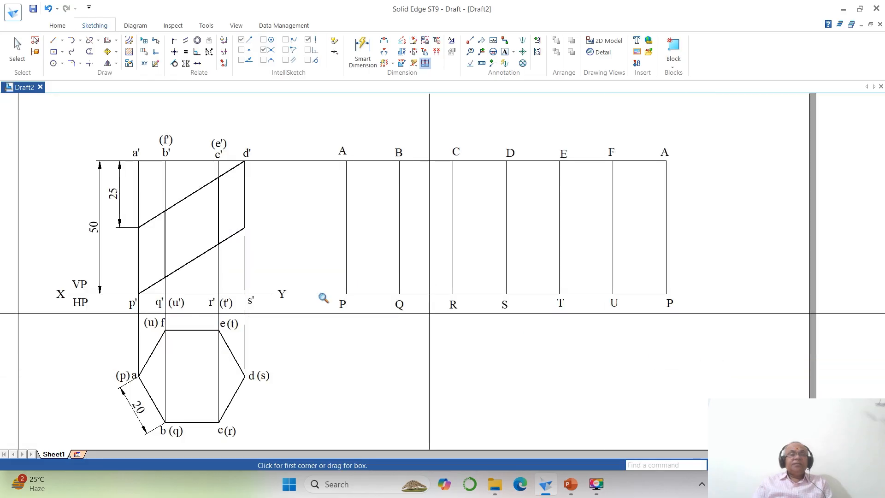
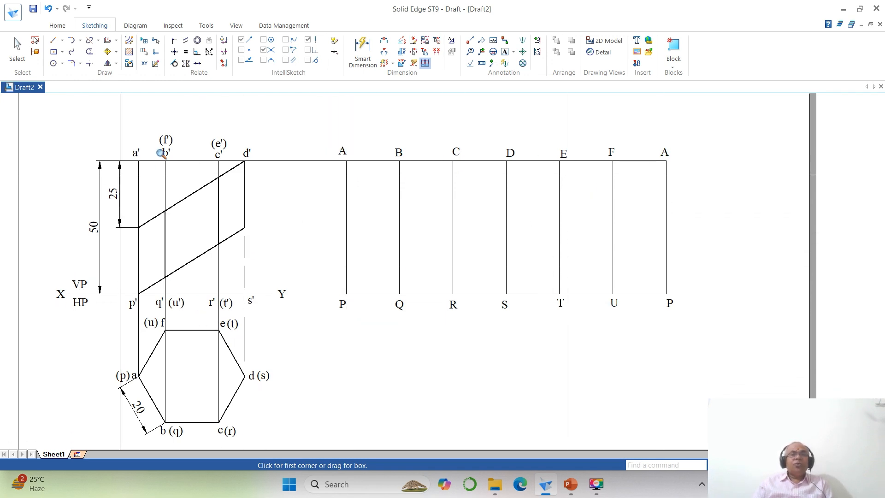
- Label the points along the front view's upper cut edge 1', 2', 3' and 4', one beside each vertical edge
left_click(139, 245)
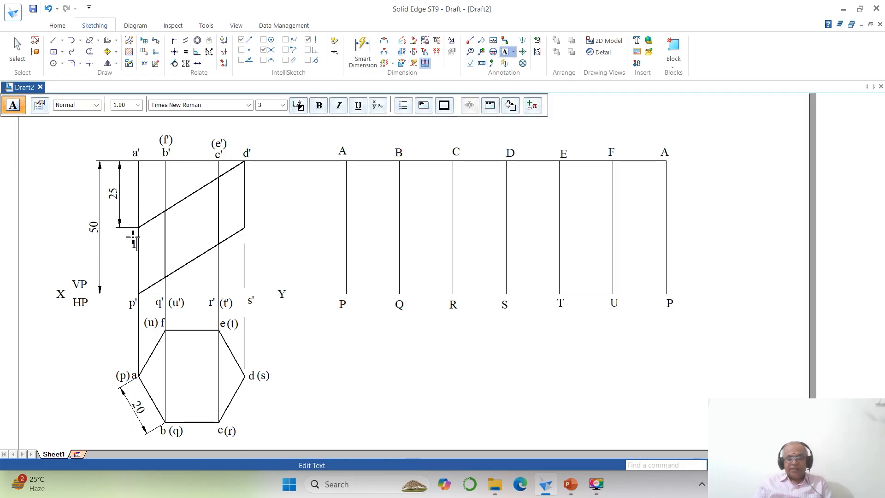
type("1'")
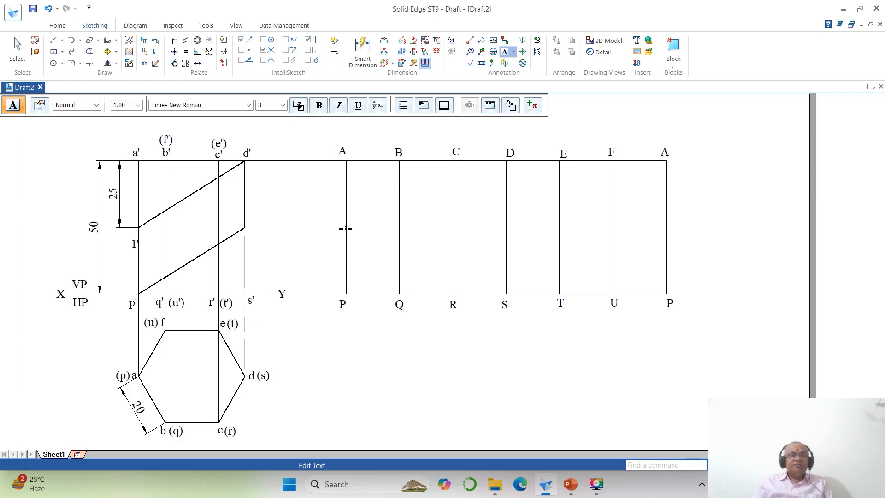
left_click(169, 218)
type("2'")
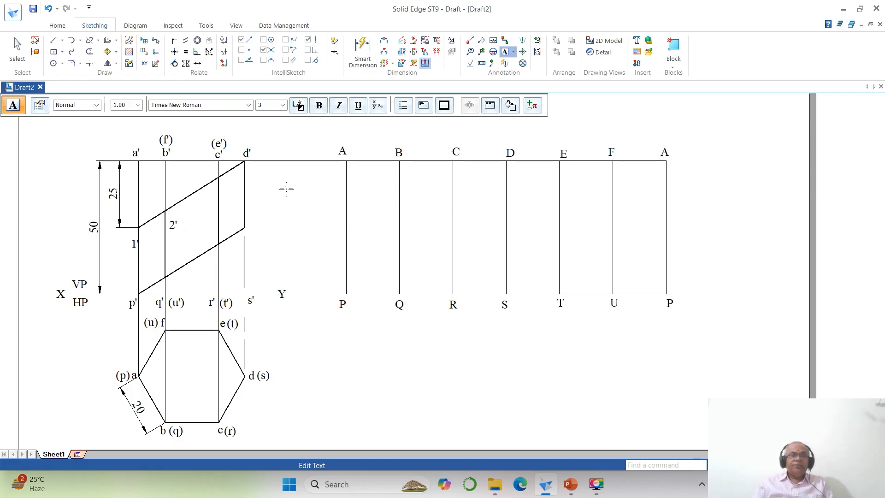
left_click(224, 184)
type("3'")
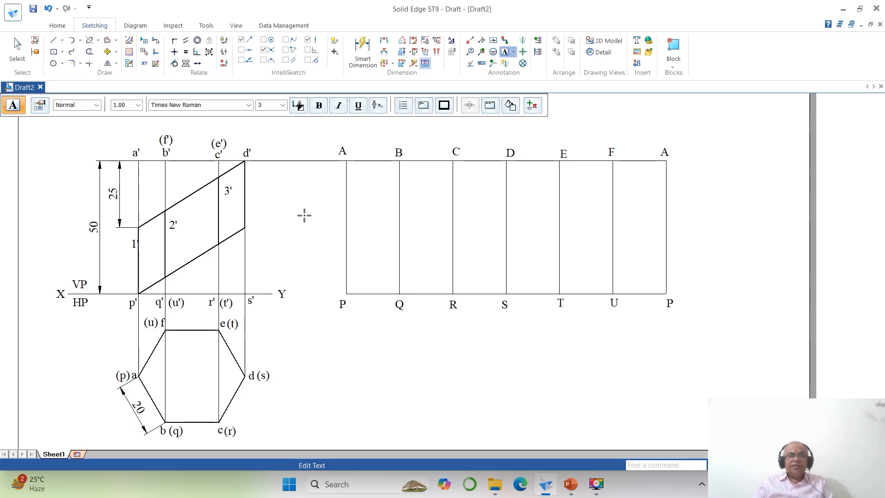
left_click(249, 175)
type("4")
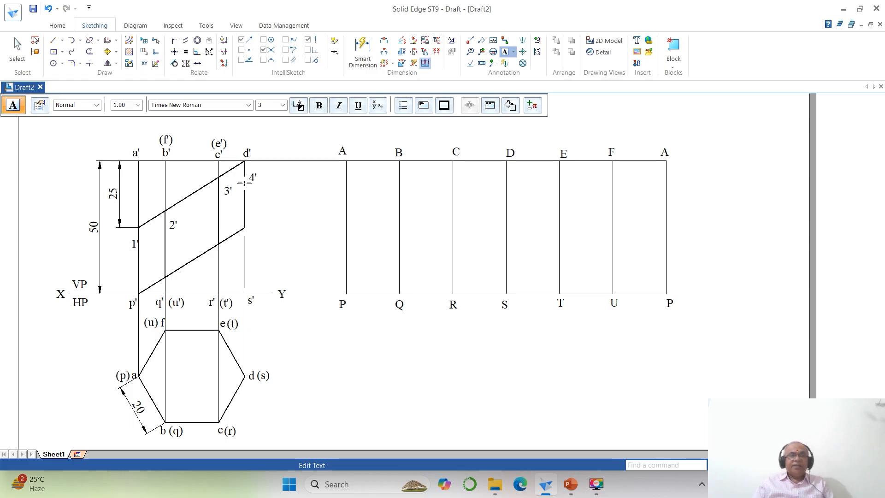
type("'")
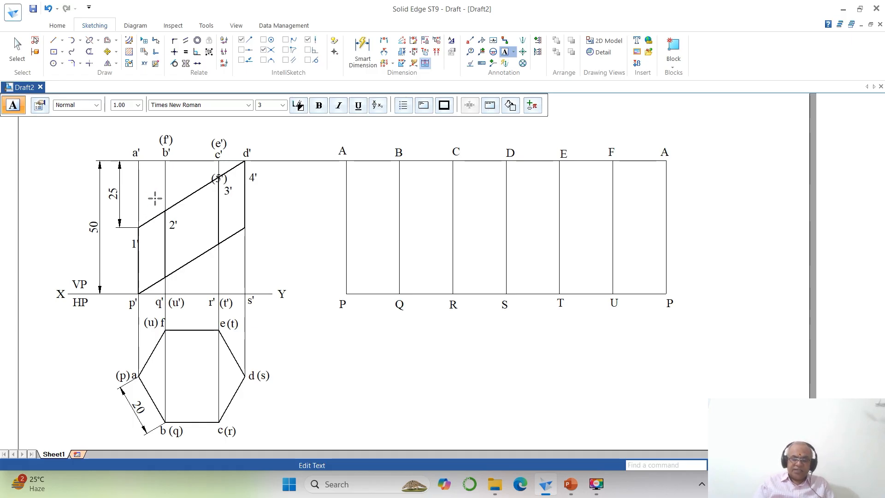
- Label the front view's hidden upper cut points (5') and (6') and its lower cut points 7', 8', 9', 10', (11') and (12')
type("(6")
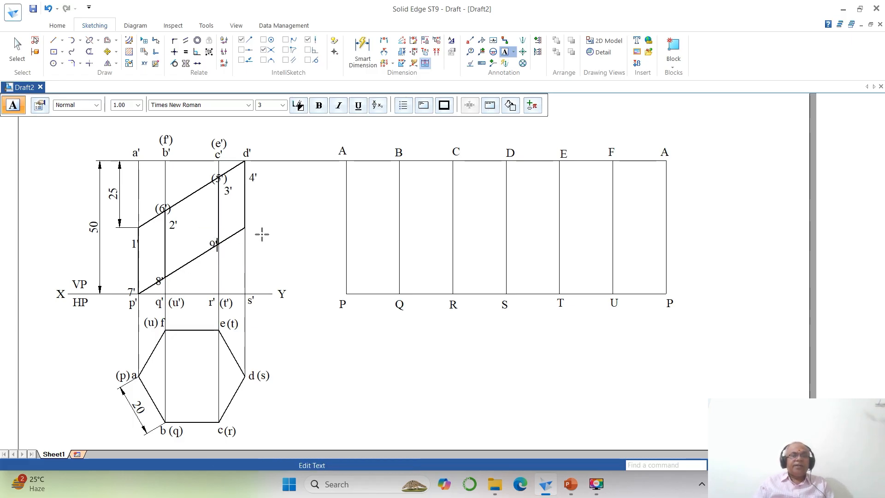
left_click(248, 227)
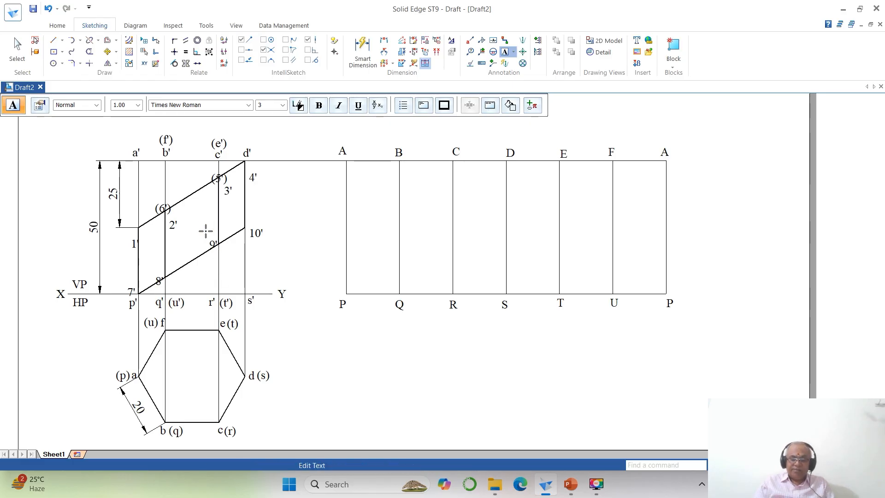
left_click(206, 230)
type("(11'")
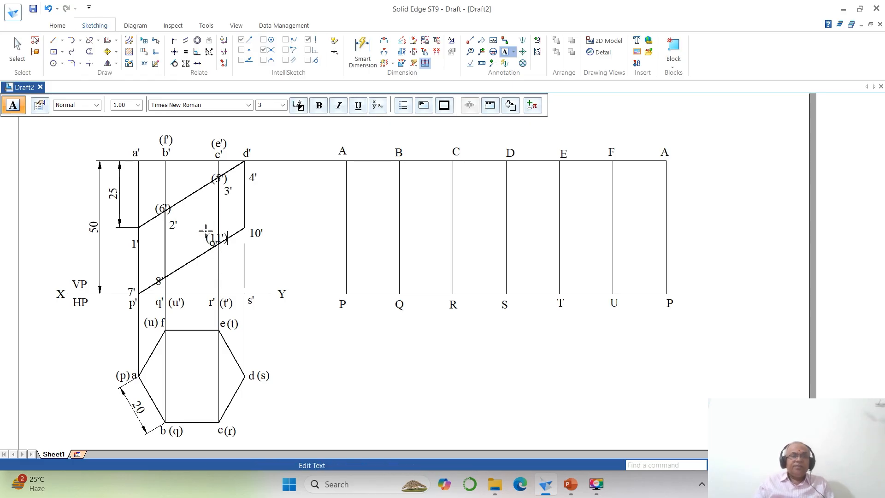
type(")")
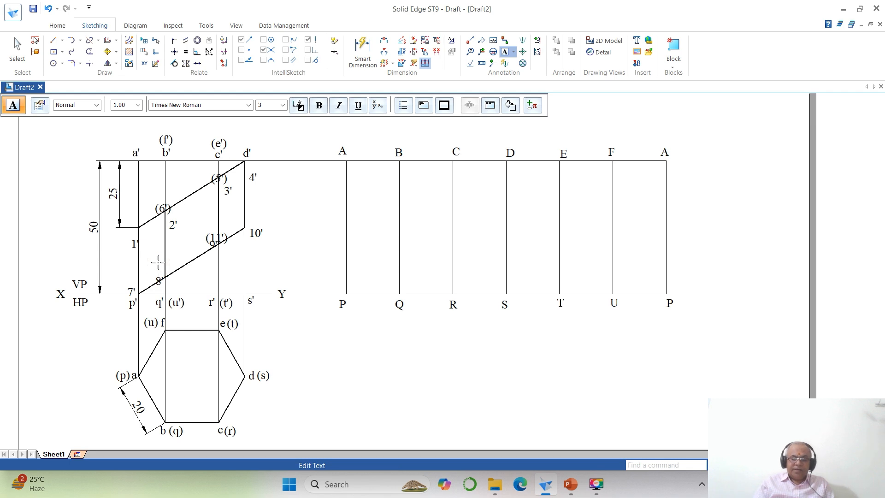
left_click(159, 262)
type("(12')")
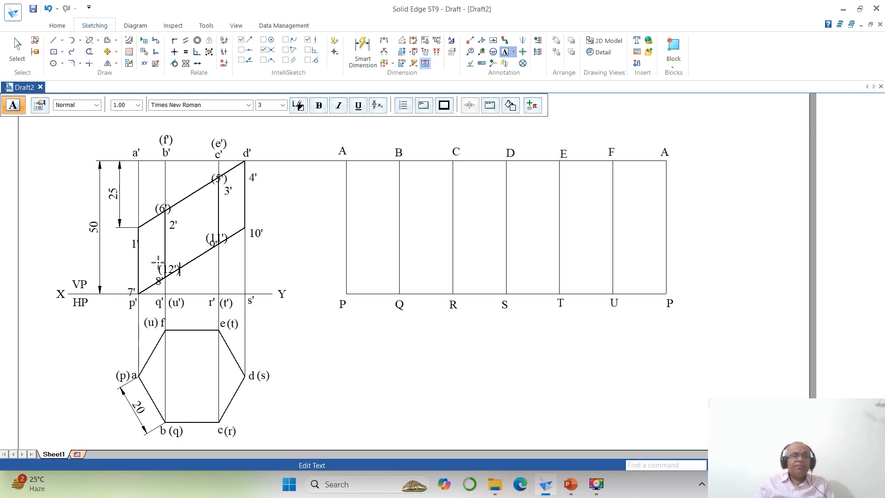
left_click(745, 189)
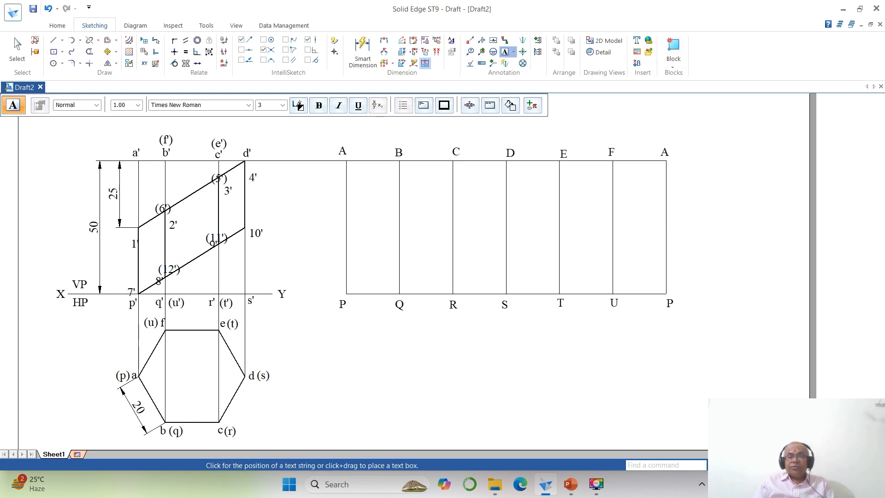
- Move the front view's 1' label clear of its vertical edge, to the left just below the upper cut corner
left_click(101, 124)
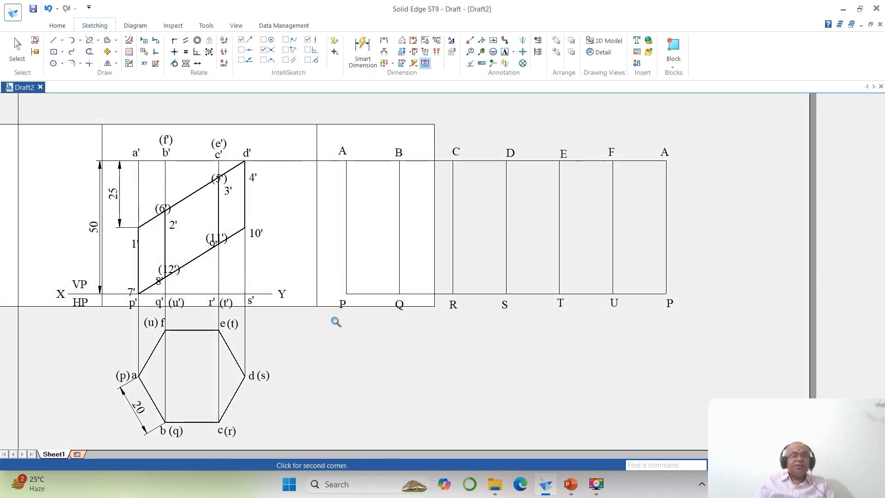
left_click(336, 321)
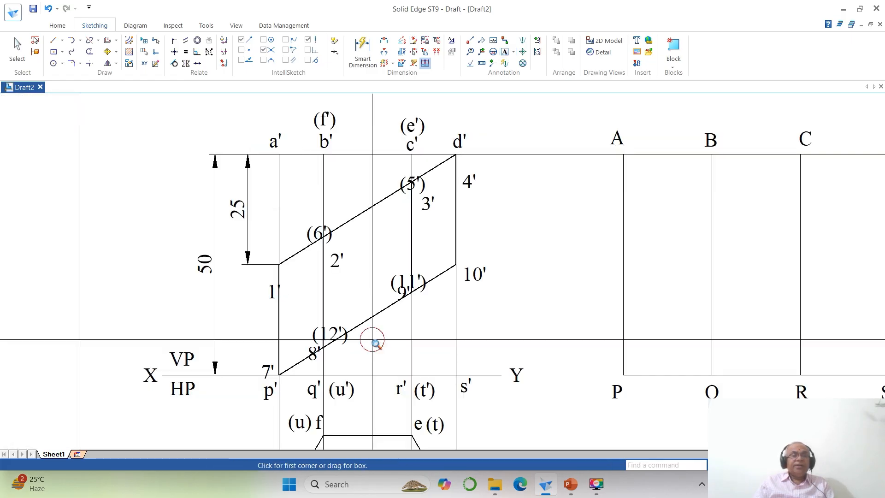
left_click(106, 52)
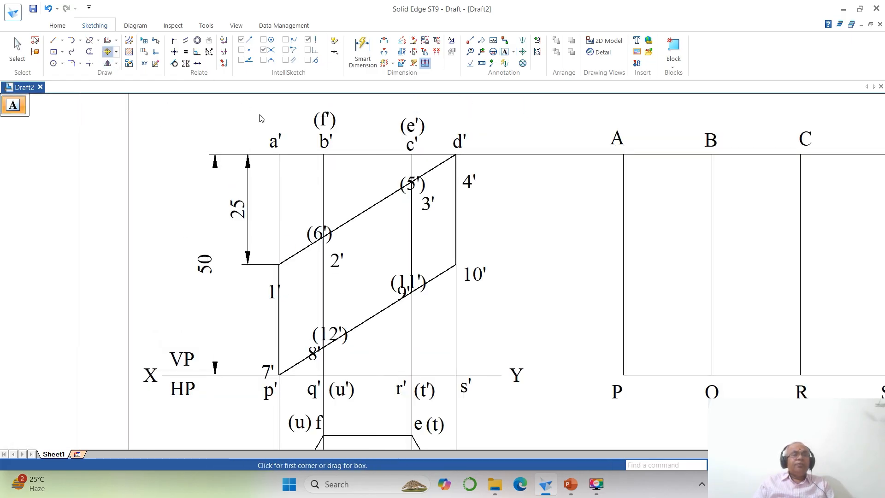
left_click(266, 305)
left_click(306, 301)
left_click(301, 286)
- Pick the front view's (6') label as the next text to move
left_click(340, 247)
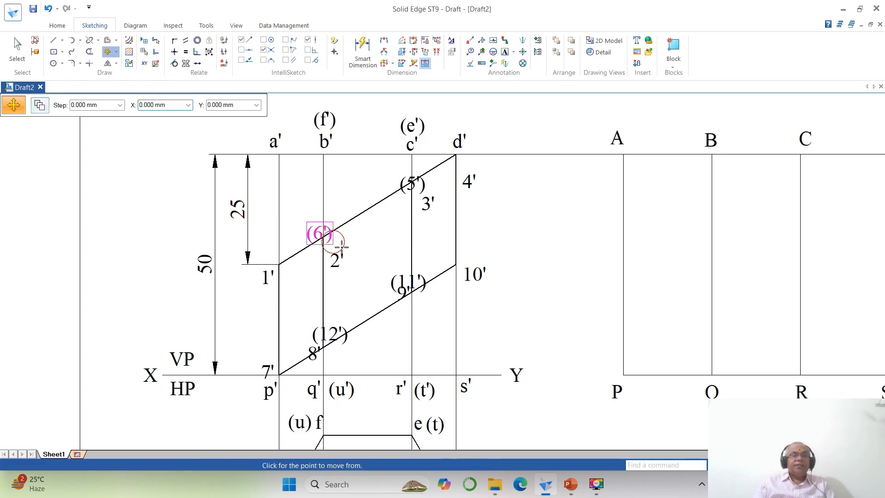
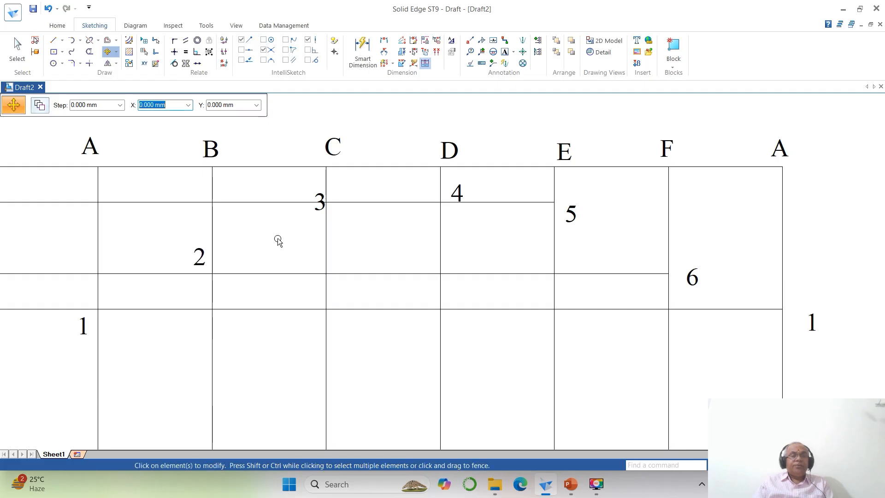
- Move the development's 3 label just above its horizontal projection line and the 4 label beside the D above the upper edge
left_click(314, 214)
left_click(318, 226)
left_click(313, 213)
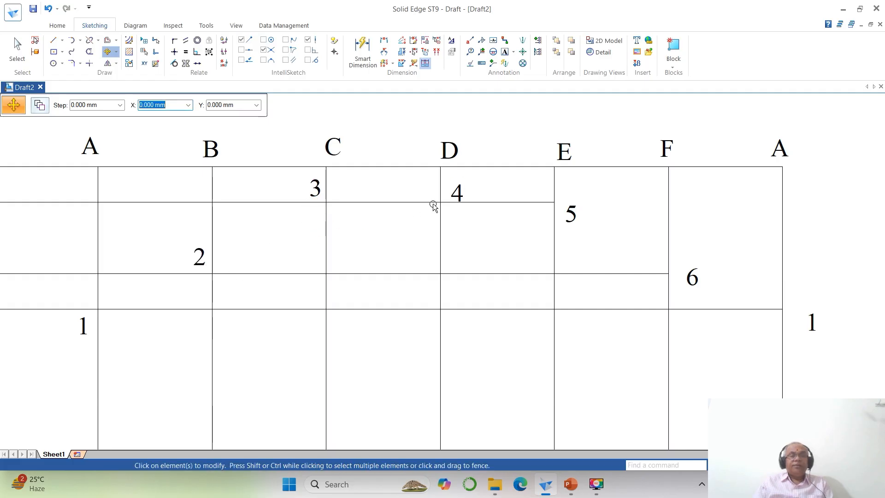
left_click(461, 198)
left_click(510, 238)
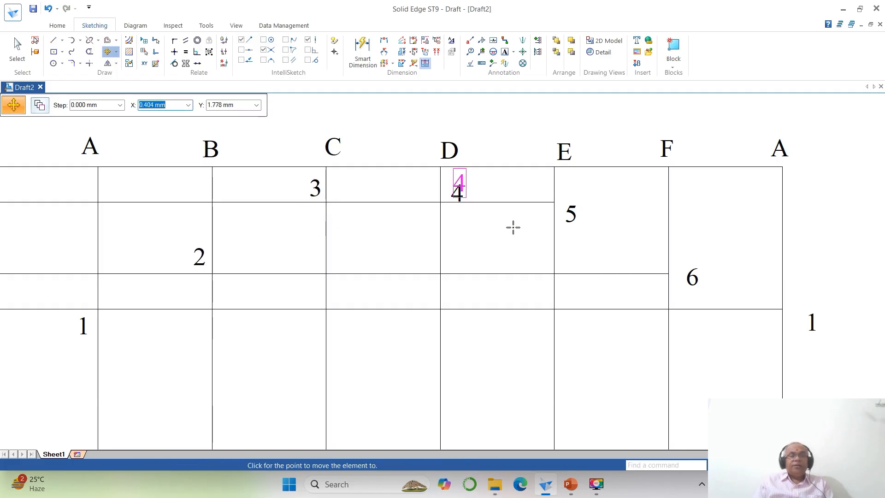
left_click(484, 195)
- Move the development's 5, 6 and end 1 labels up and closer to their points on the E, F and closing A edges
left_click(571, 213)
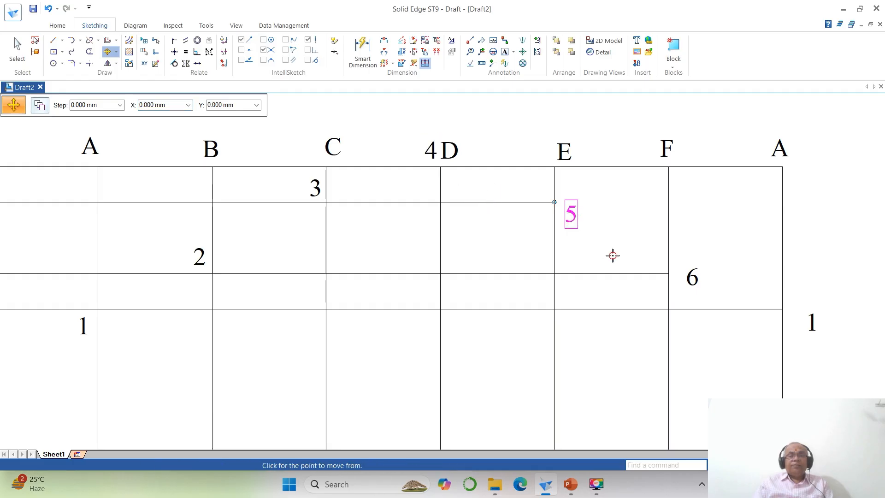
left_click(613, 255)
left_click(608, 232)
left_click(692, 276)
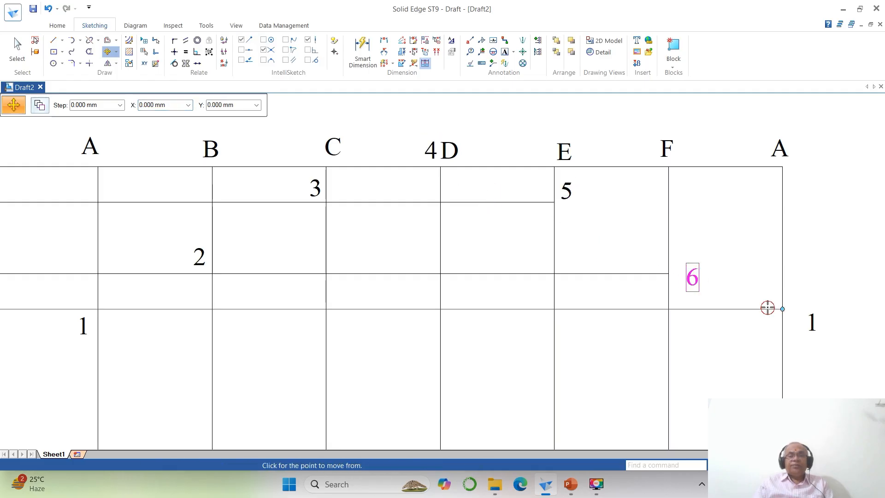
left_click(768, 308)
left_click(756, 291)
left_click(812, 323)
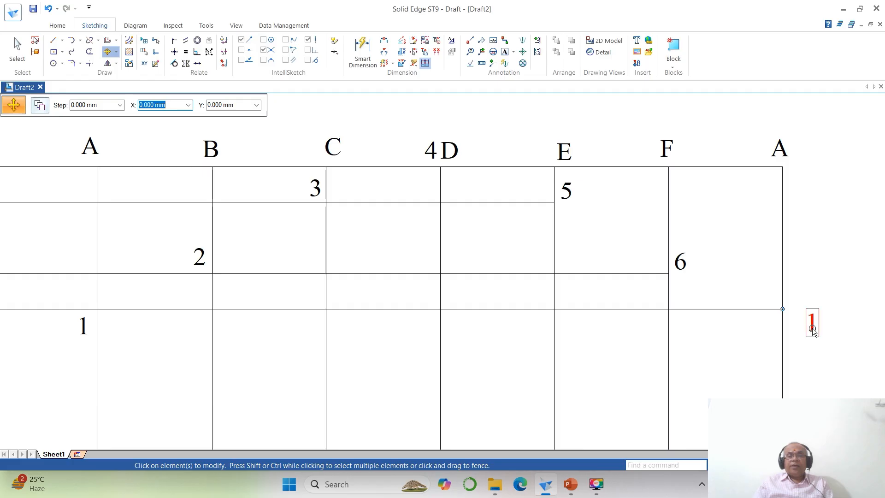
left_click(825, 343)
left_click(809, 322)
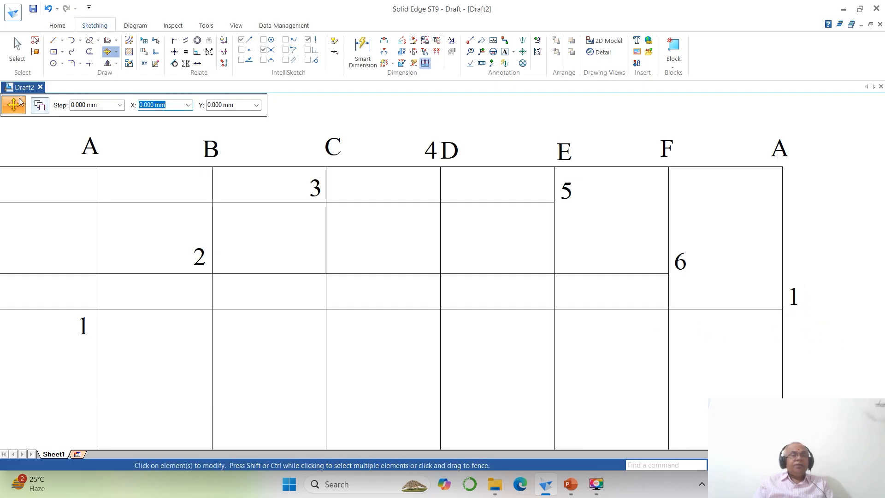
- Draw the development's upper cut edge as connected lines through points 1, 2, 3, 4, 5, 6 and back to 1
left_click(53, 42)
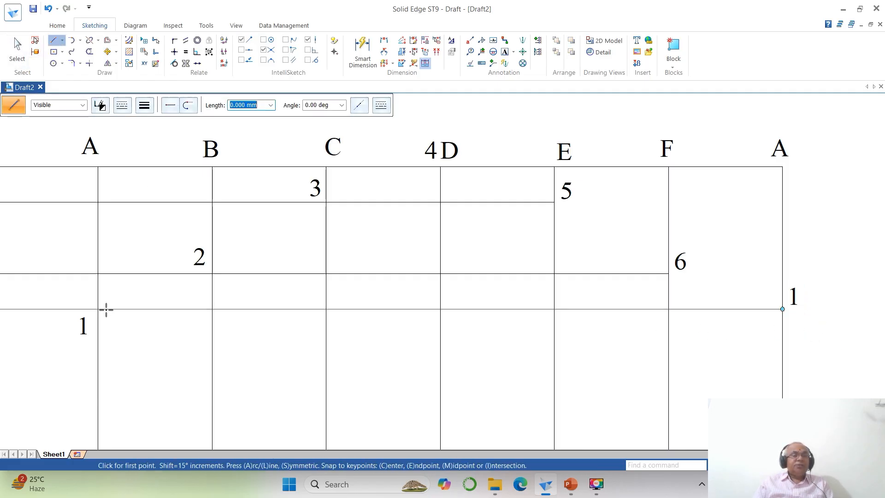
left_click(97, 309)
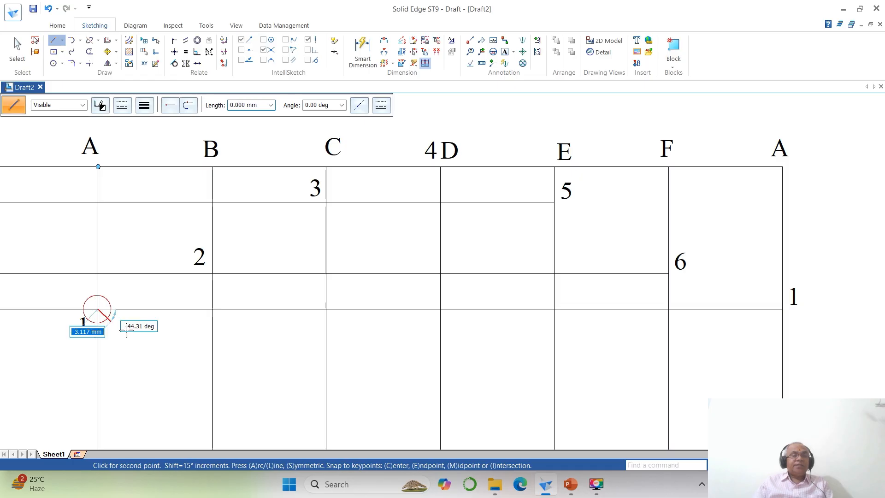
left_click(213, 273)
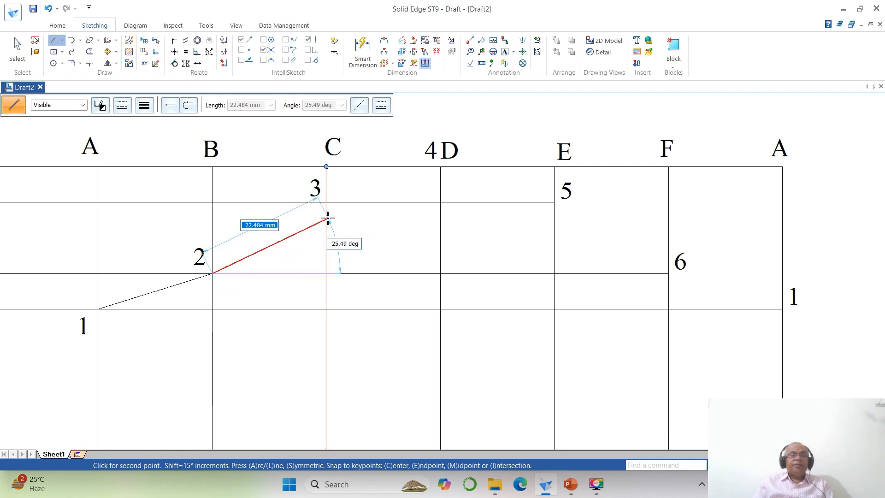
left_click(326, 202)
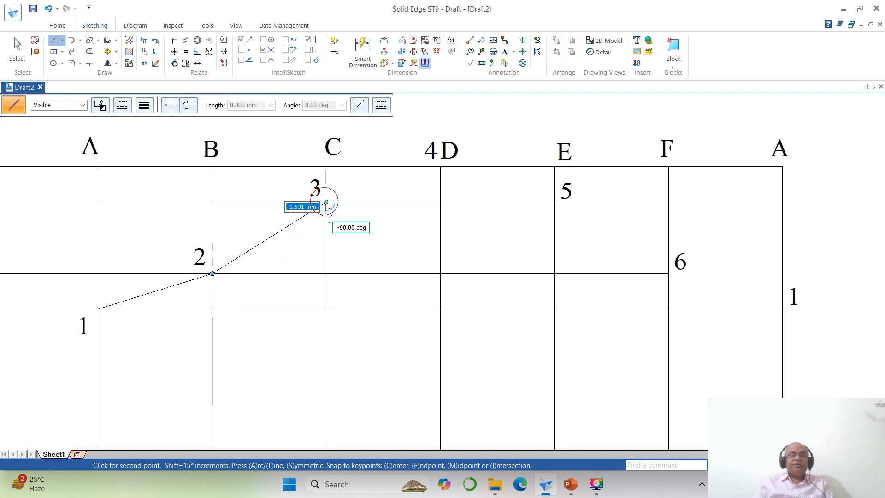
left_click(440, 168)
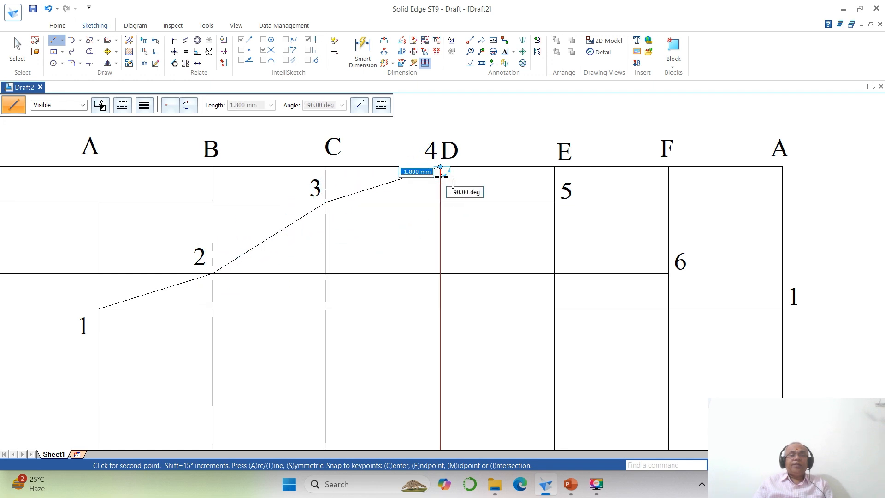
left_click(555, 202)
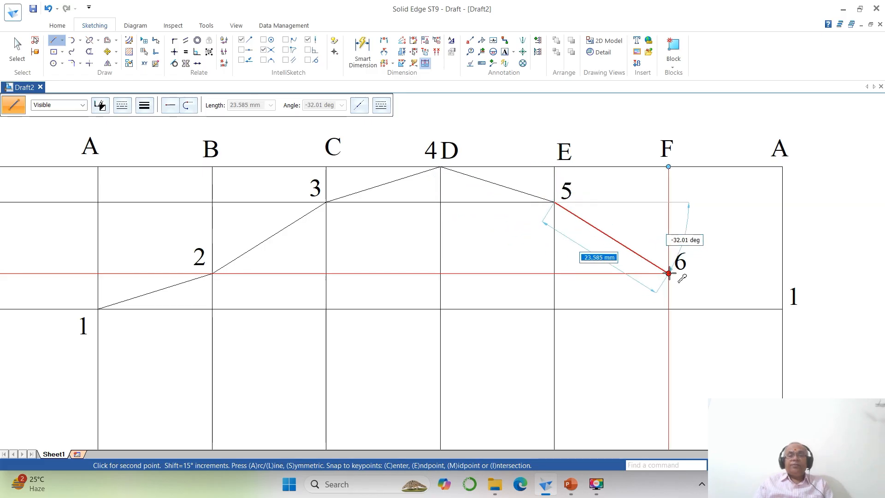
left_click(668, 273)
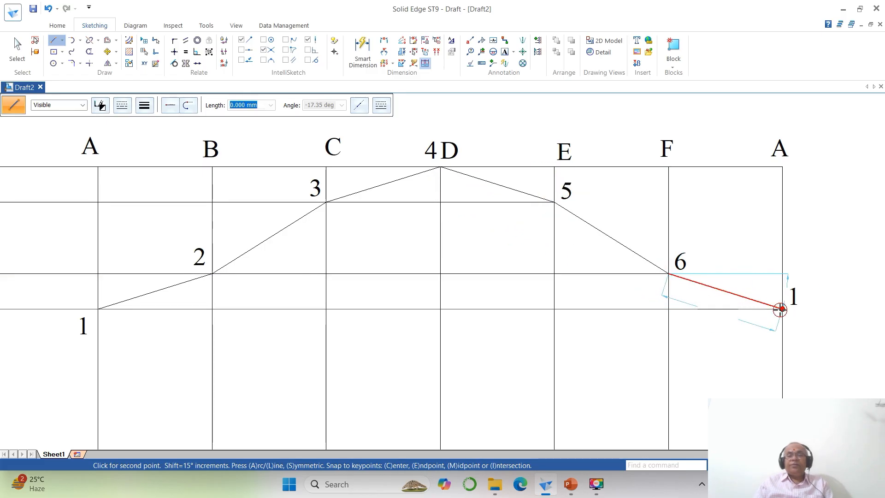
left_click(780, 309)
right_click(751, 352)
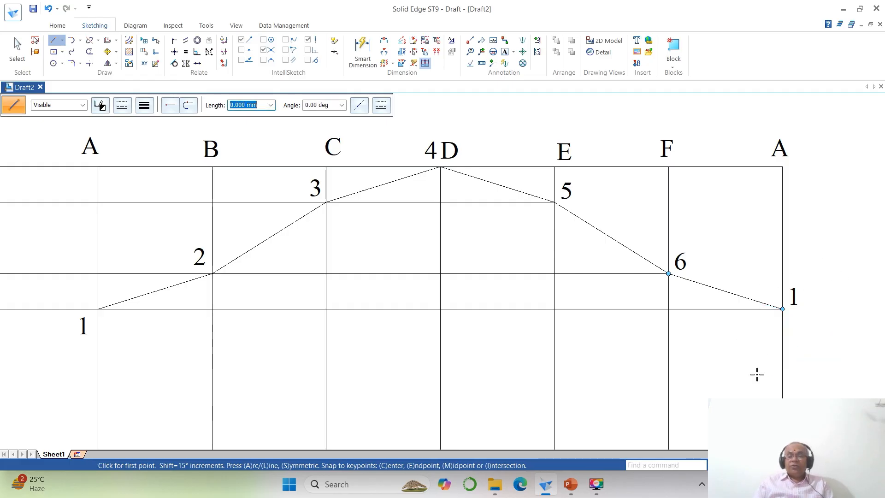
- Project the front view's point 8' horizontally across the development and trim the line at the F-U fold line
middle_click(753, 362)
middle_click(754, 362)
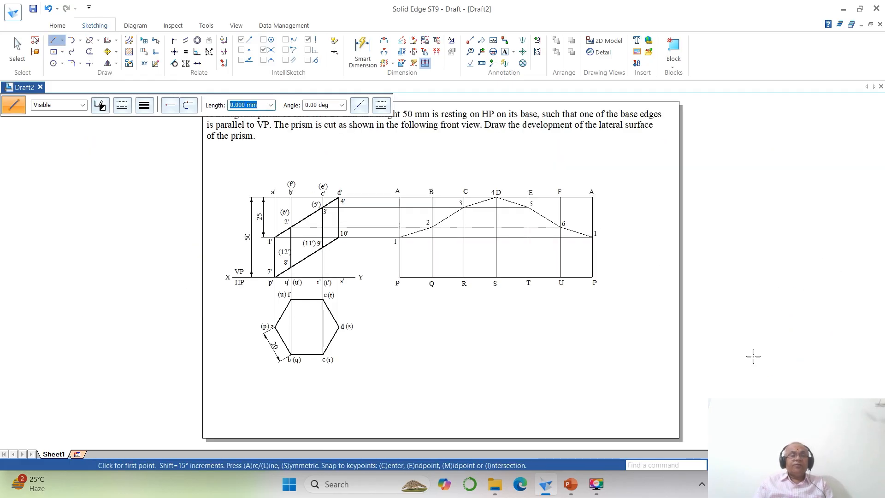
left_click(754, 465)
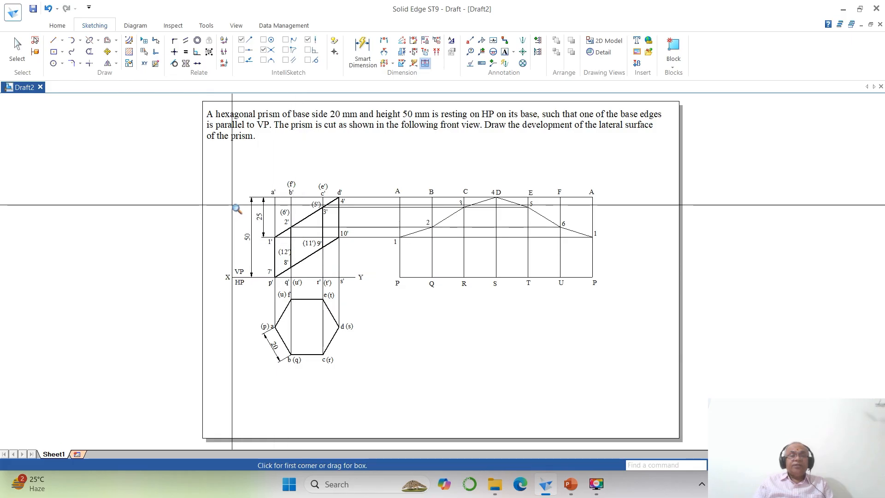
left_click(231, 197)
left_click(631, 438)
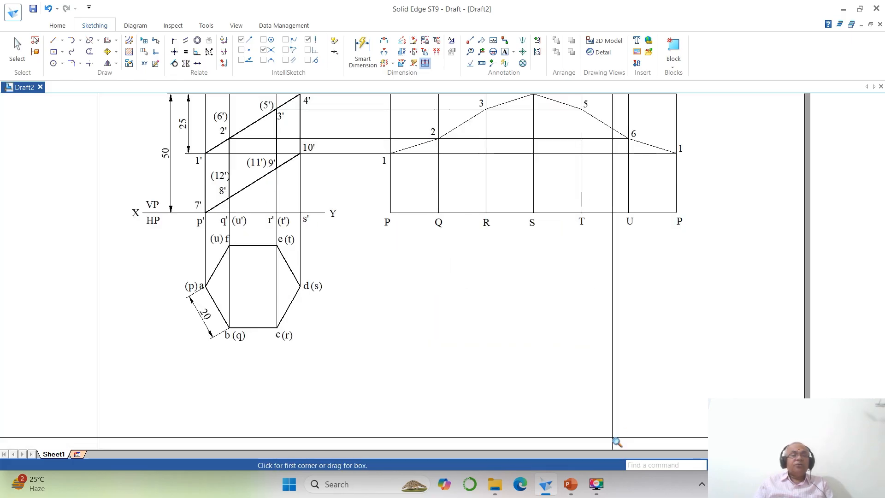
left_click(54, 40)
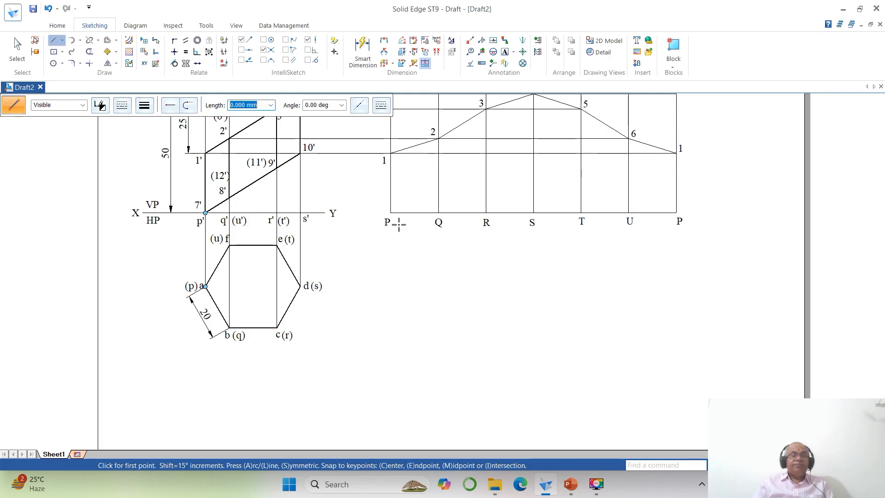
left_click(229, 198)
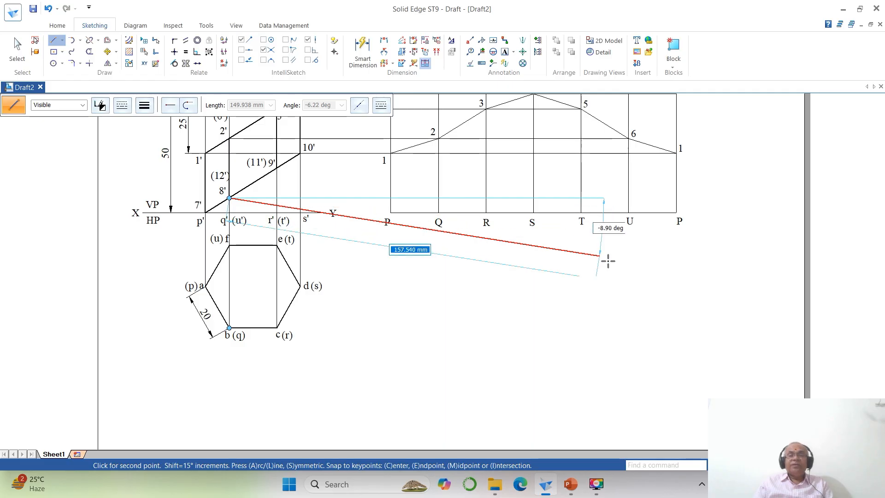
left_click(652, 198)
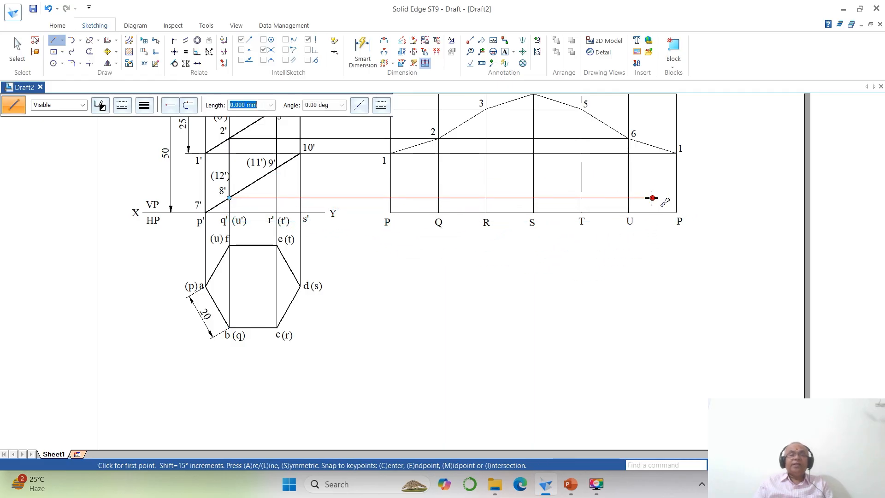
left_click(89, 51)
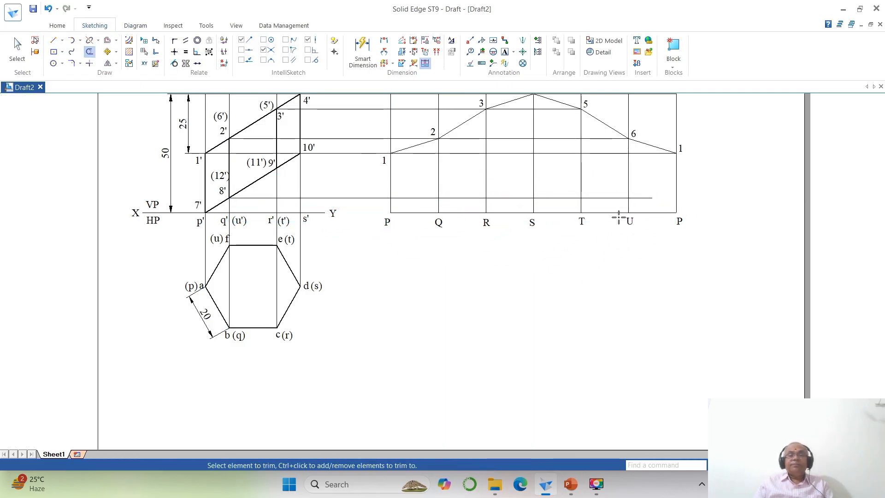
left_click_drag(646, 200, 644, 201)
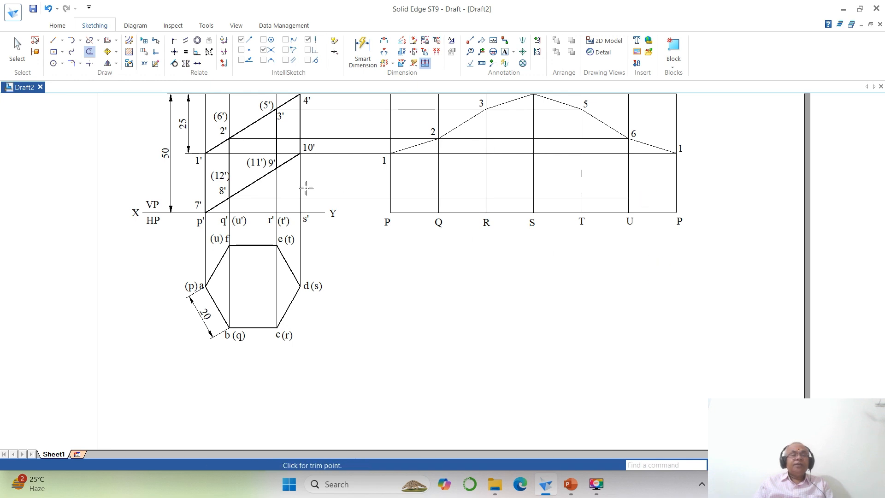
- Project the front view's point 9' horizontally across the development and trim the line at the E-T fold line
left_click(53, 40)
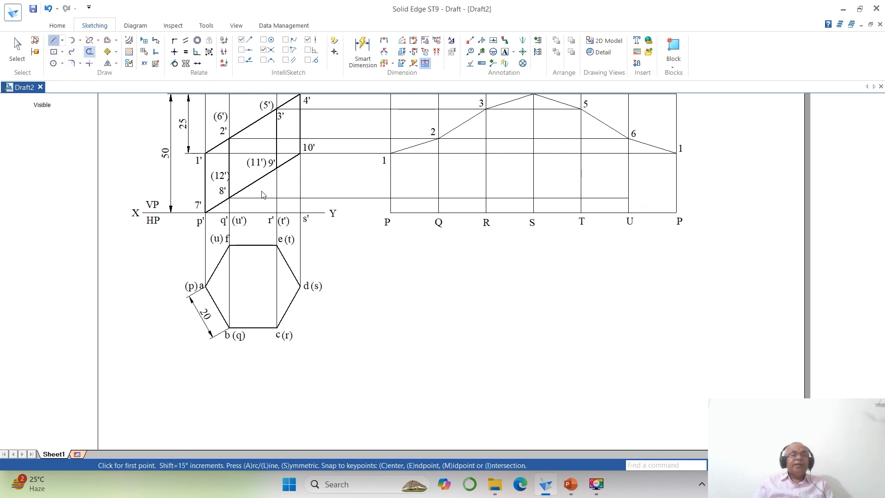
left_click(276, 168)
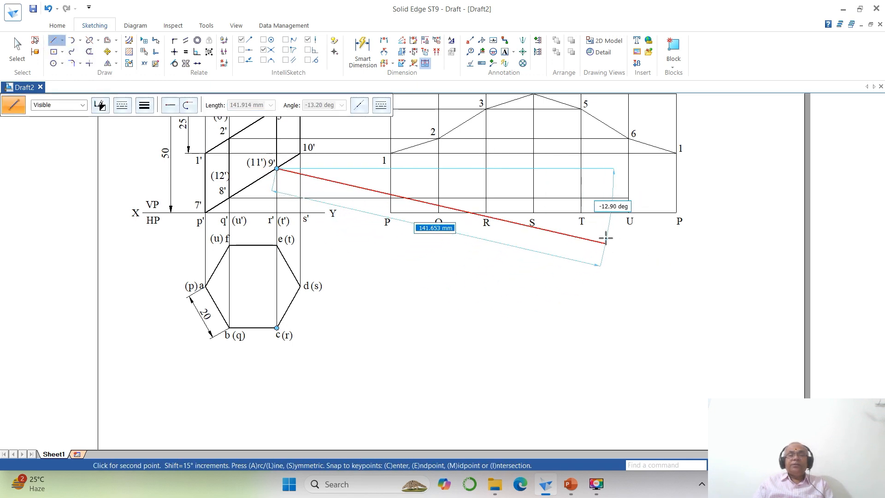
left_click(595, 168)
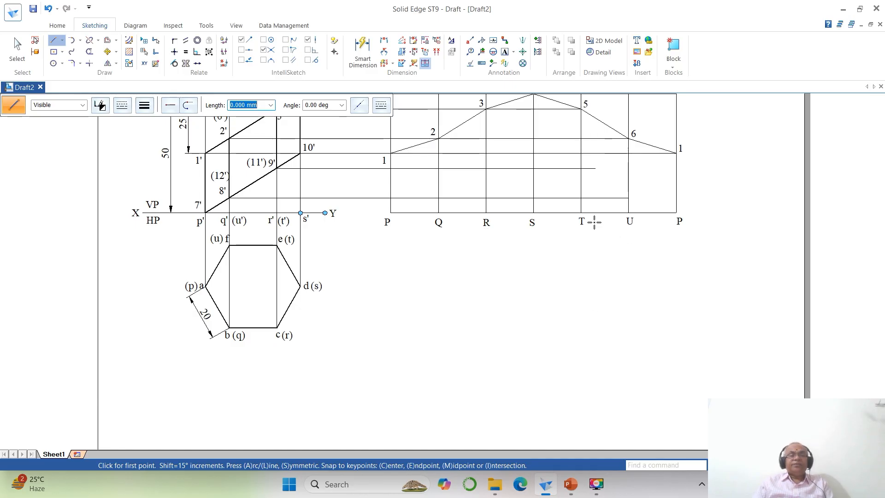
left_click(89, 51)
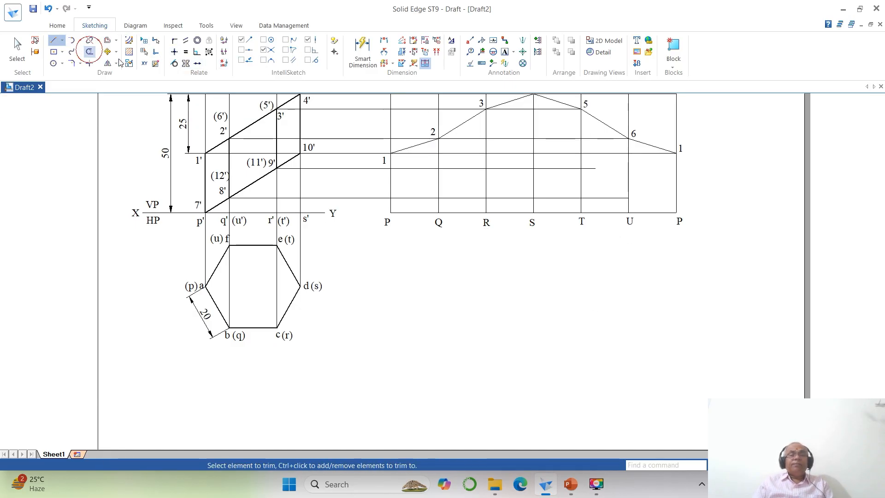
left_click(590, 168)
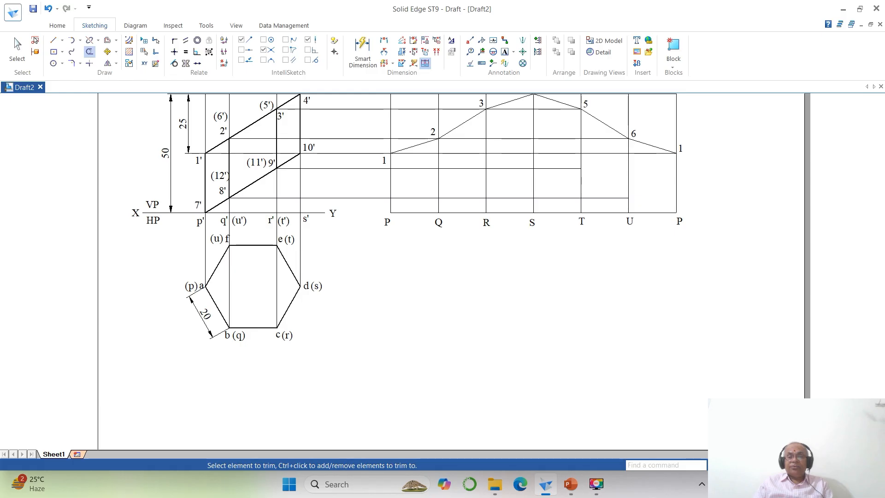
- Label the development's lower cut points 7, 8, 9, 10, 11, 12 and 7 along the fold lines from P to P
left_click(751, 465)
left_click(155, 96)
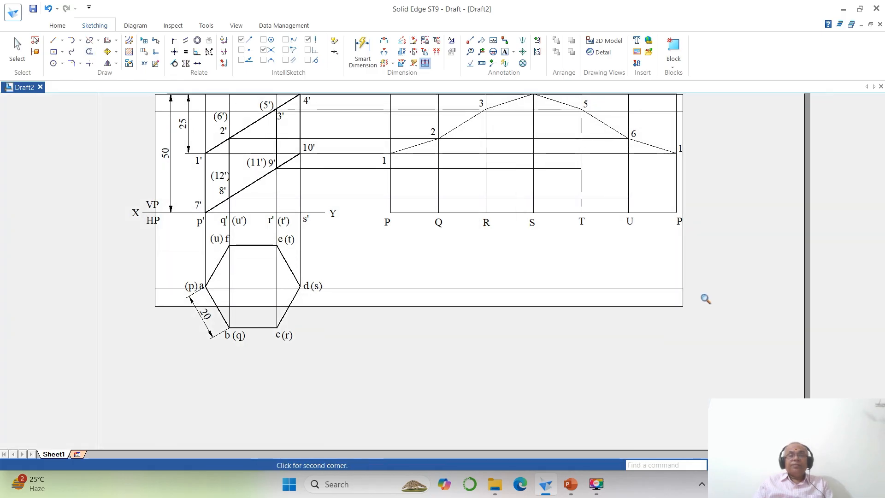
left_click(706, 300)
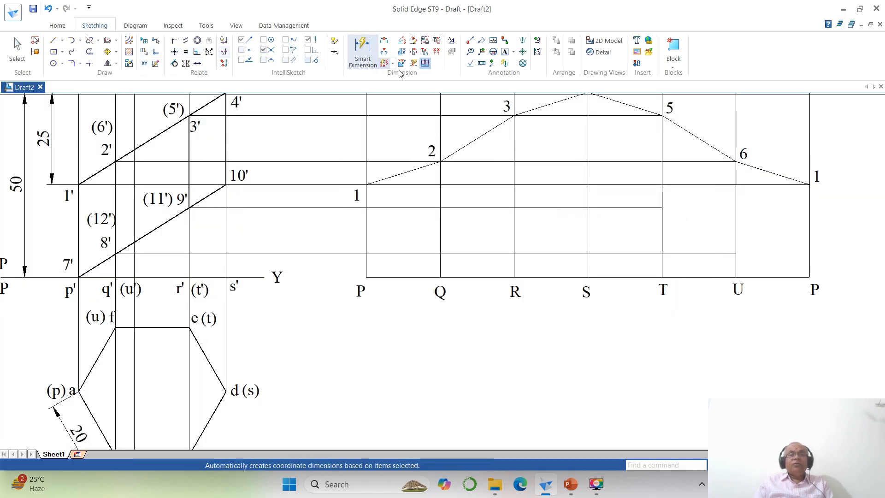
left_click(506, 52)
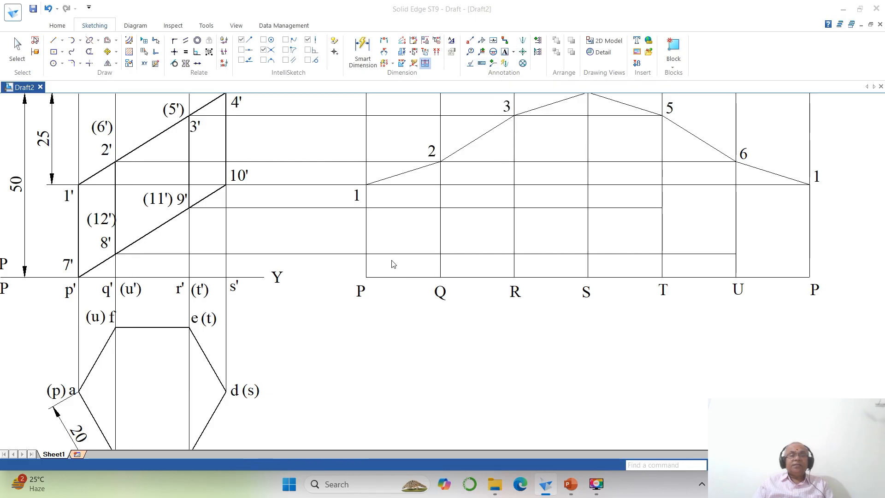
left_click(356, 276)
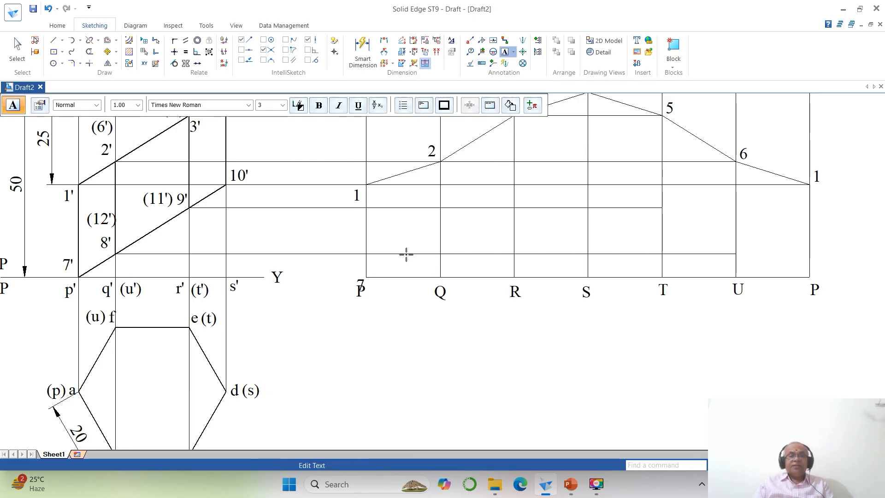
left_click(501, 199)
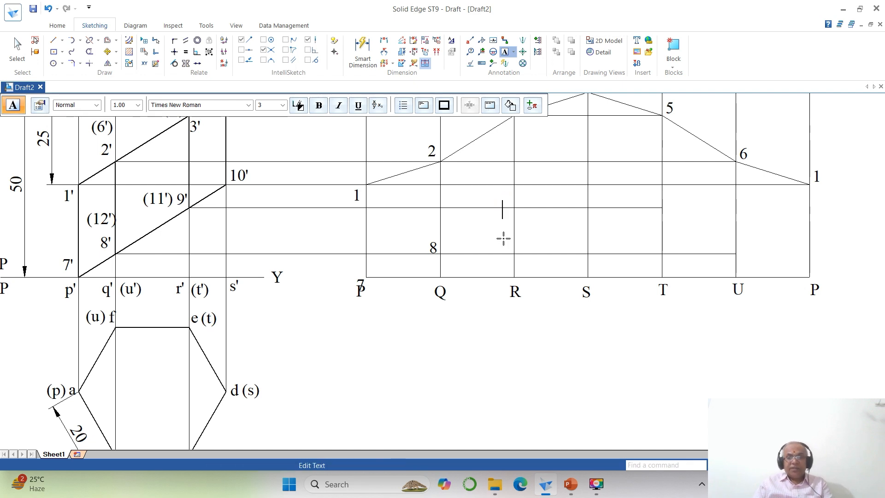
left_click(582, 176)
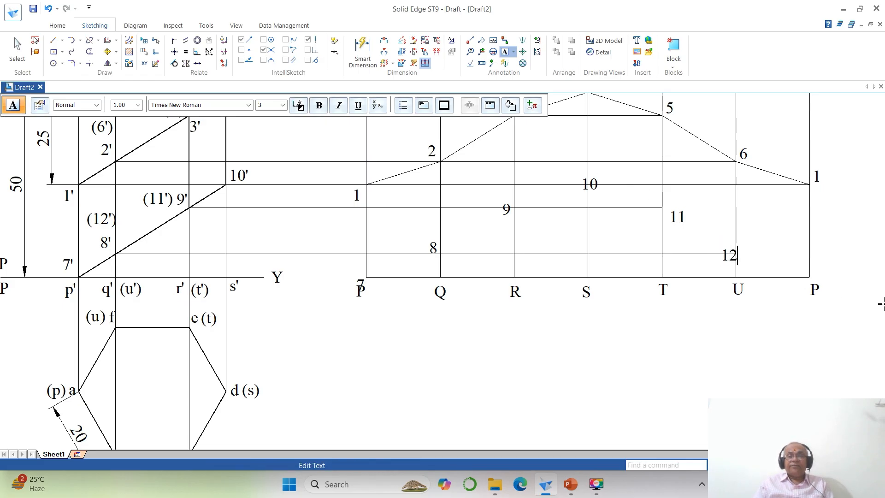
left_click(818, 274)
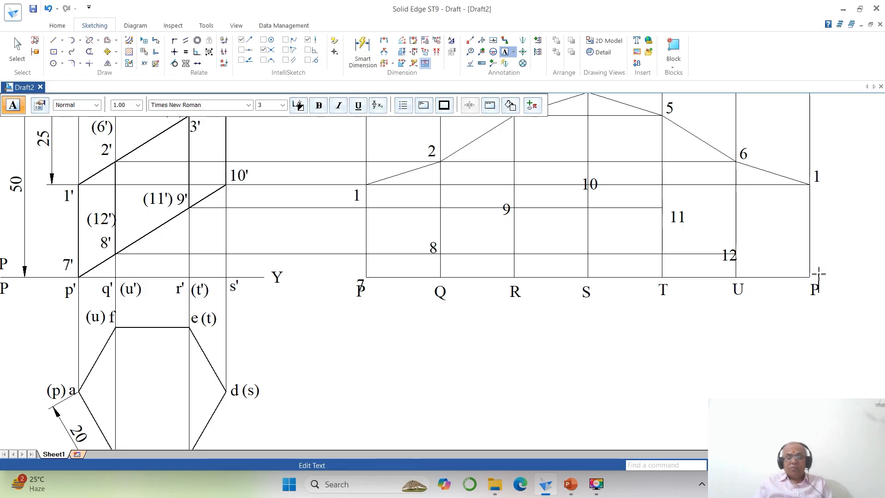
left_click(791, 329)
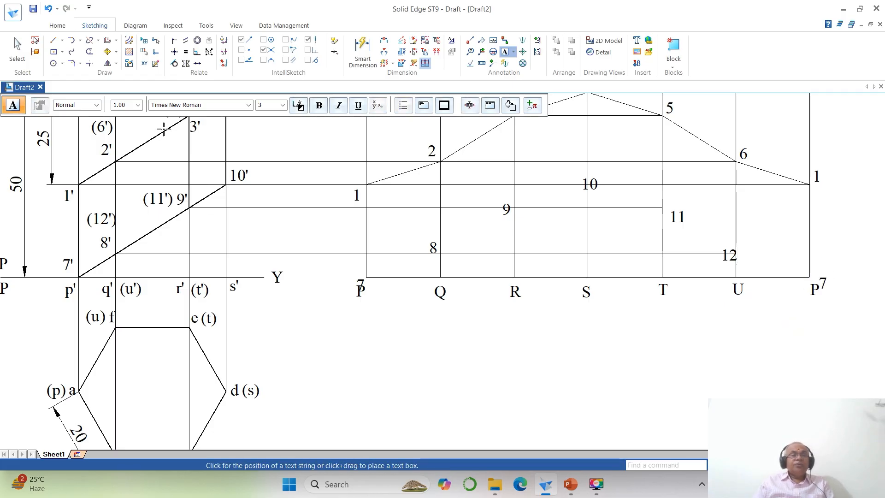
- Move the development's labels 7, 8 and 9 just above and left of their lower cut points on fold lines P, Q and R
left_click(107, 51)
left_click(360, 283)
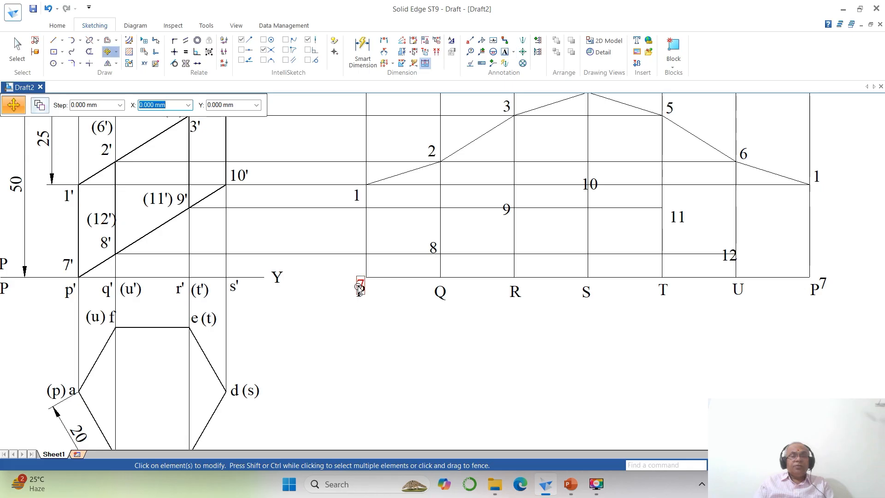
left_click(361, 283)
left_click(374, 292)
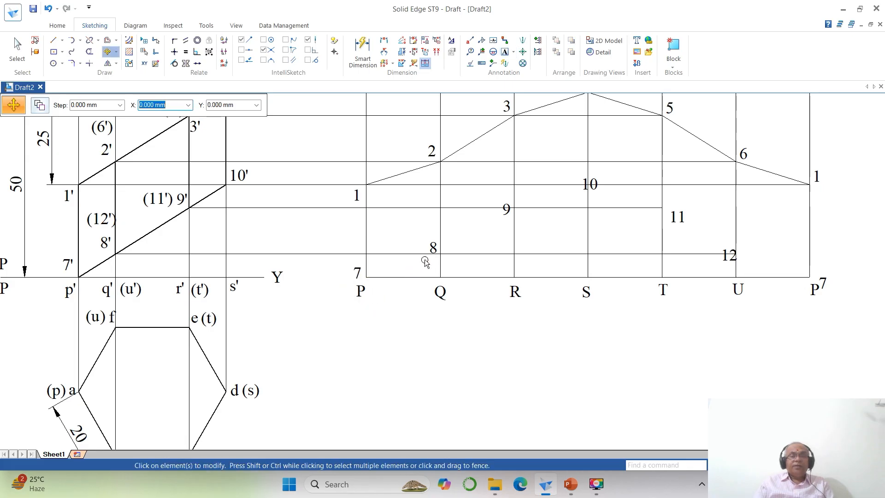
left_click(434, 253)
left_click(449, 285)
left_click(448, 278)
left_click(505, 217)
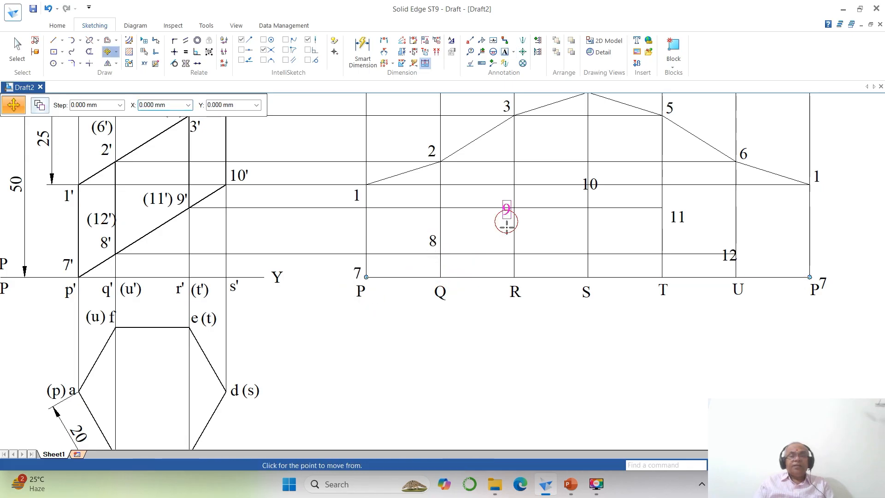
left_click(504, 234)
left_click(504, 229)
- Move labels 10, 11, 12 and the last 7 clear of the lines, just right of their points on fold lines S, T, U and P
left_click(583, 189)
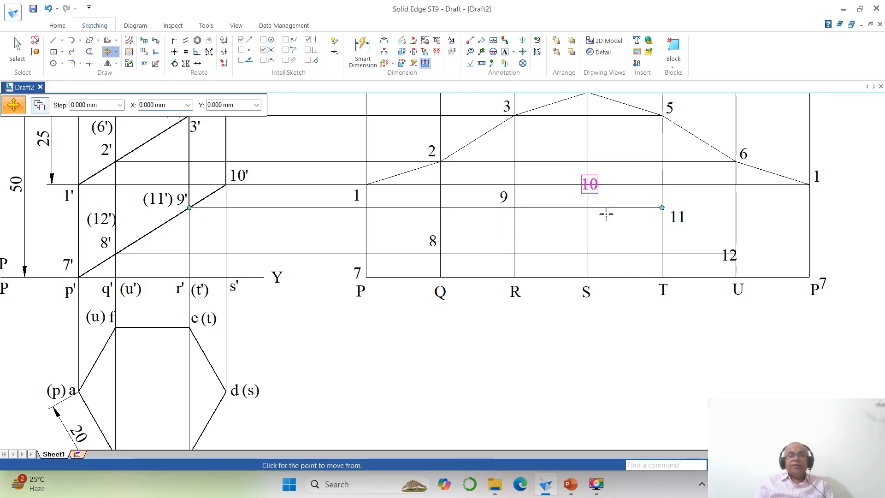
left_click(607, 211)
left_click(614, 201)
left_click(679, 225)
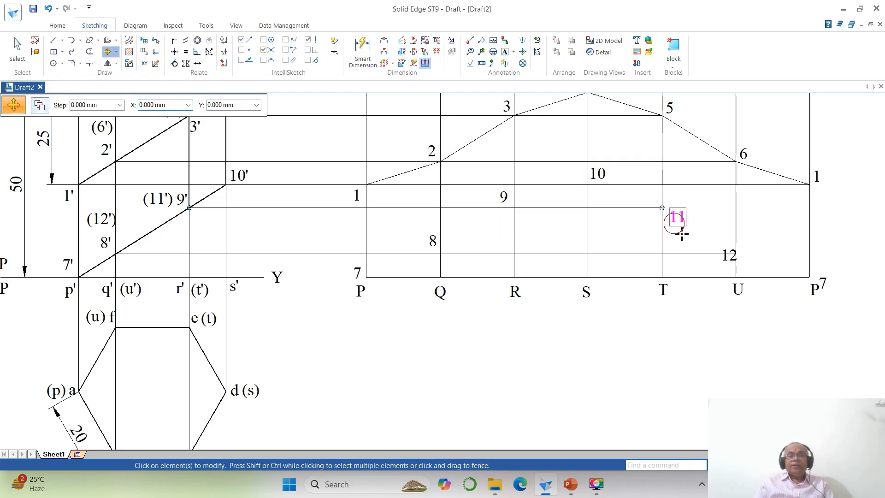
left_click(712, 267)
left_click(710, 249)
left_click(731, 268)
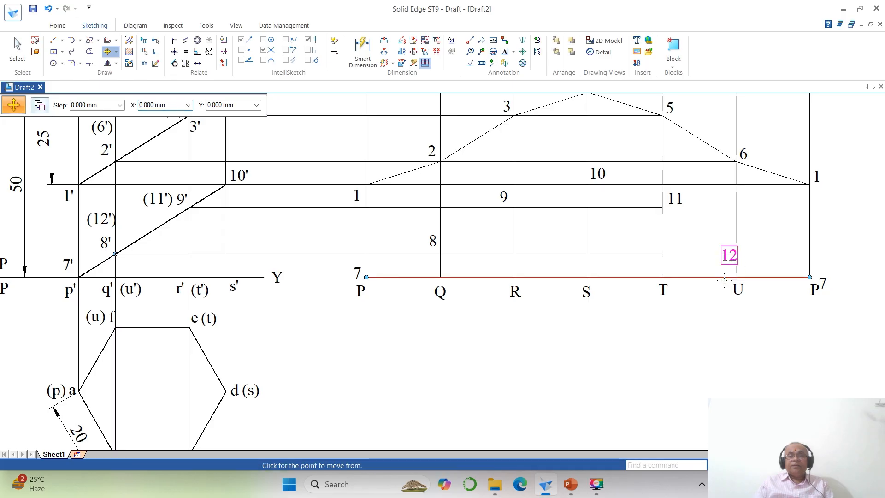
left_click(724, 277)
left_click(741, 270)
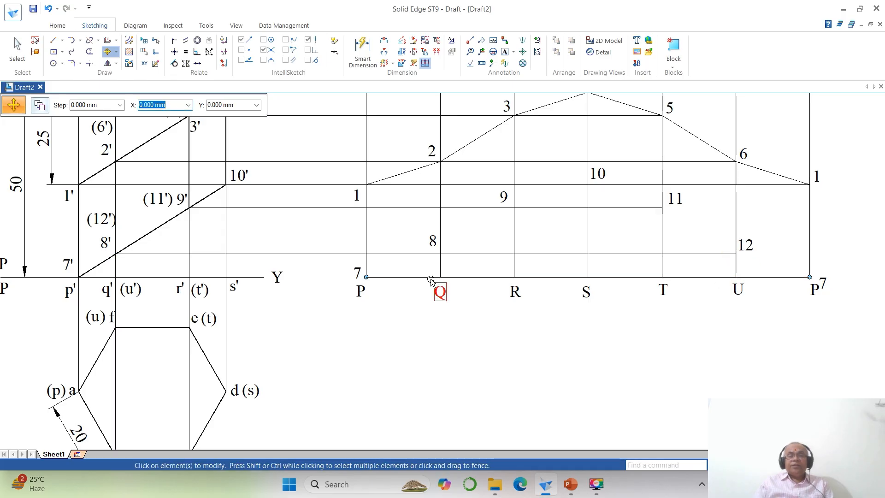
left_click(832, 285)
left_click(832, 287)
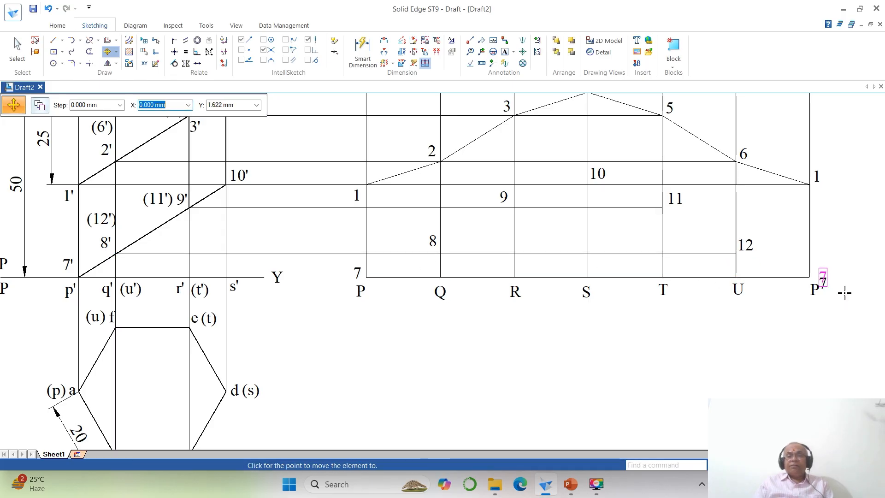
left_click(841, 290)
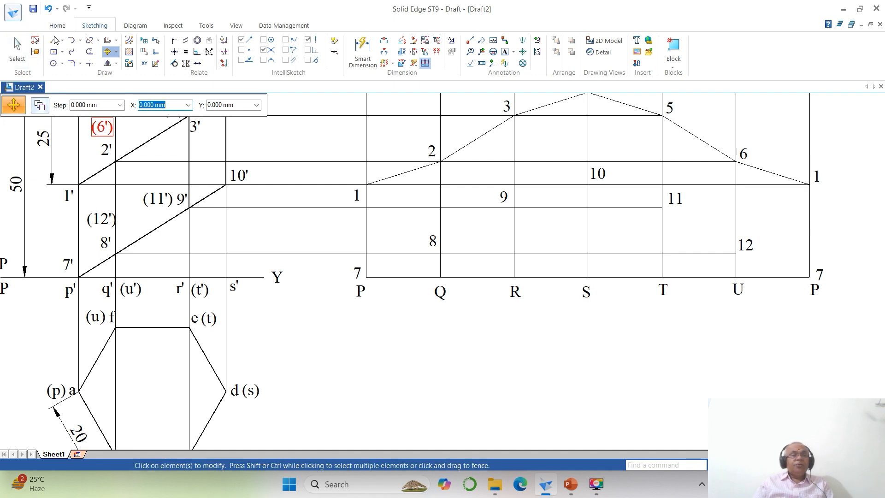
- Draw the development's lower cut edge as connected lines through points 7, 8, 9, 10, 11, 12 and back to 7
left_click(54, 40)
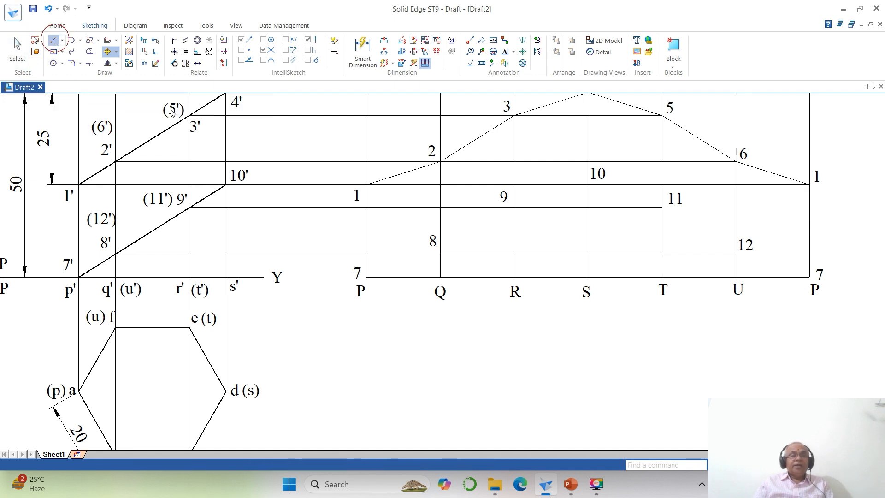
left_click(366, 277)
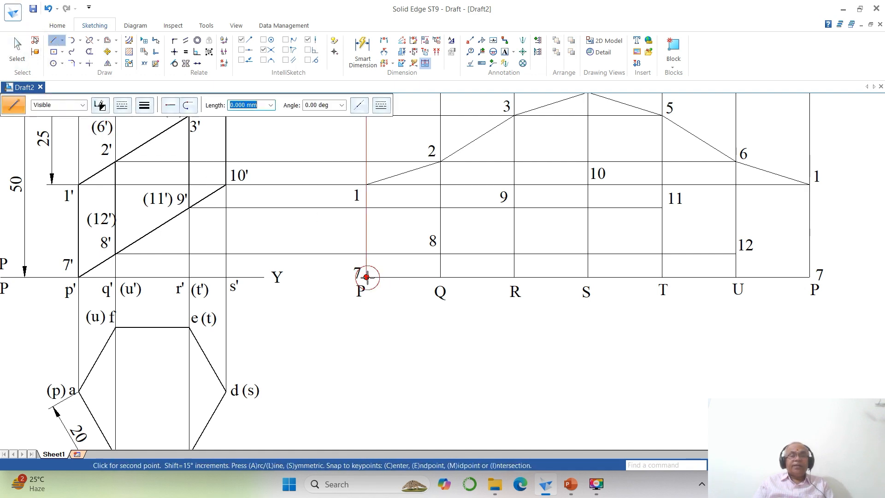
left_click(441, 254)
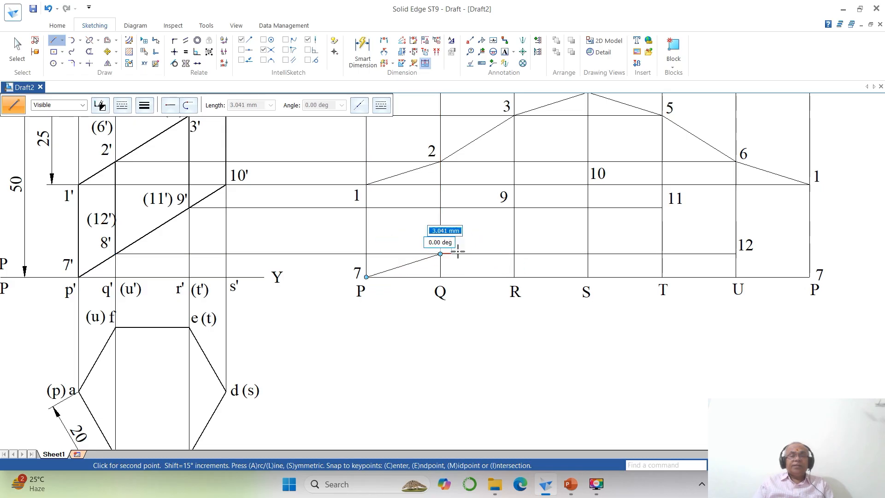
left_click(514, 208)
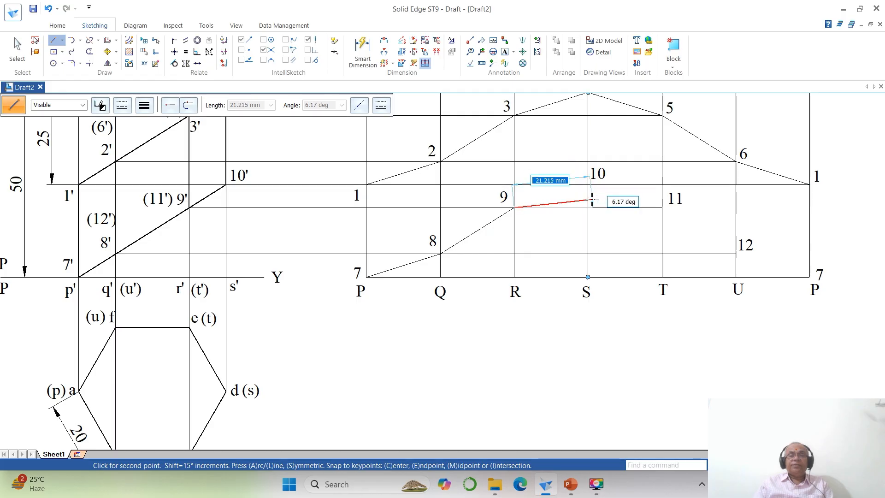
left_click(588, 184)
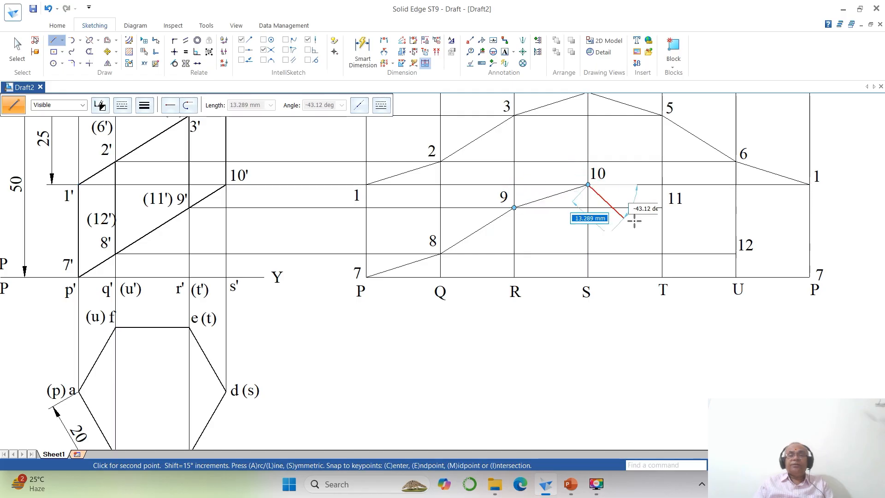
left_click(662, 208)
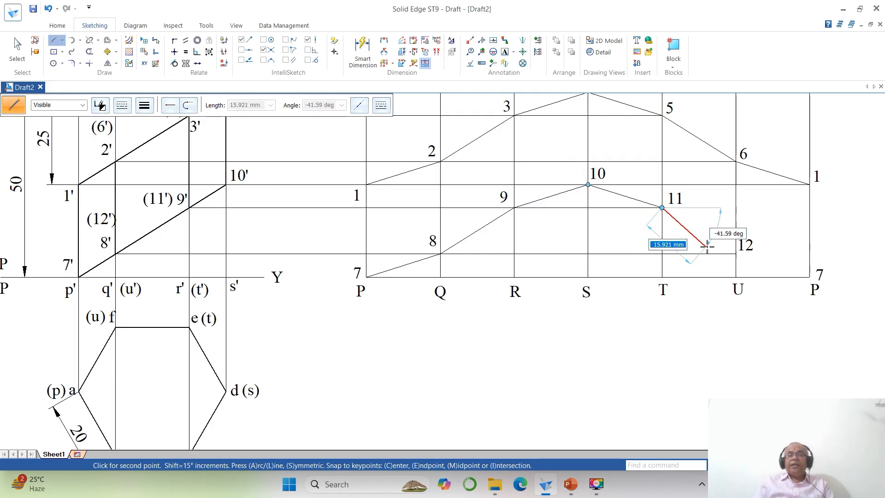
left_click(736, 254)
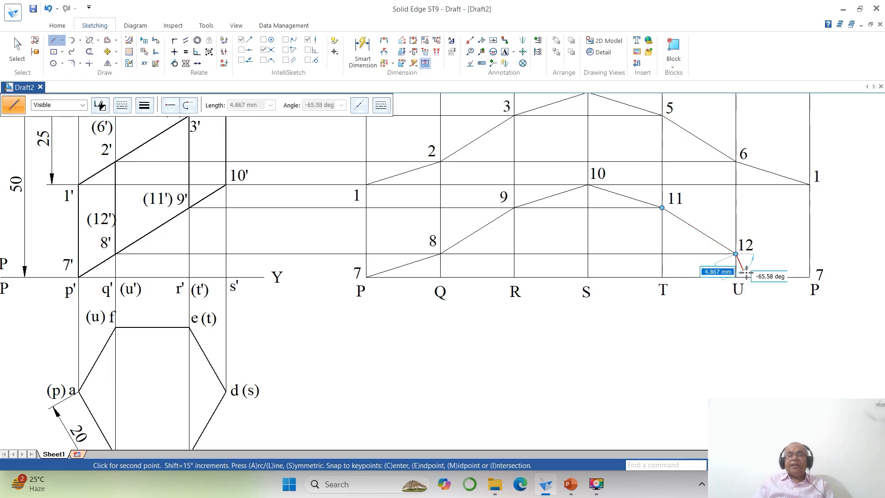
left_click(810, 277)
right_click(733, 326)
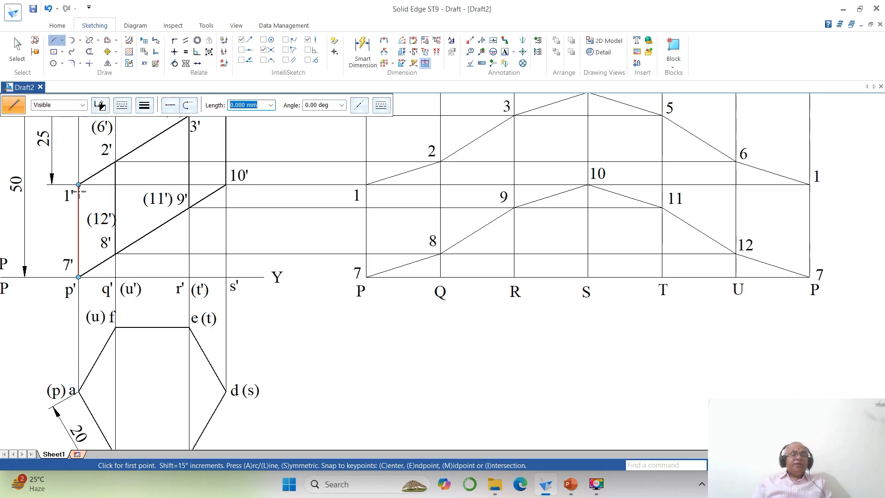
- Split the first P fold line at point 1 and the Q fold line at points 2 and 8
left_click(90, 40)
left_click(367, 216)
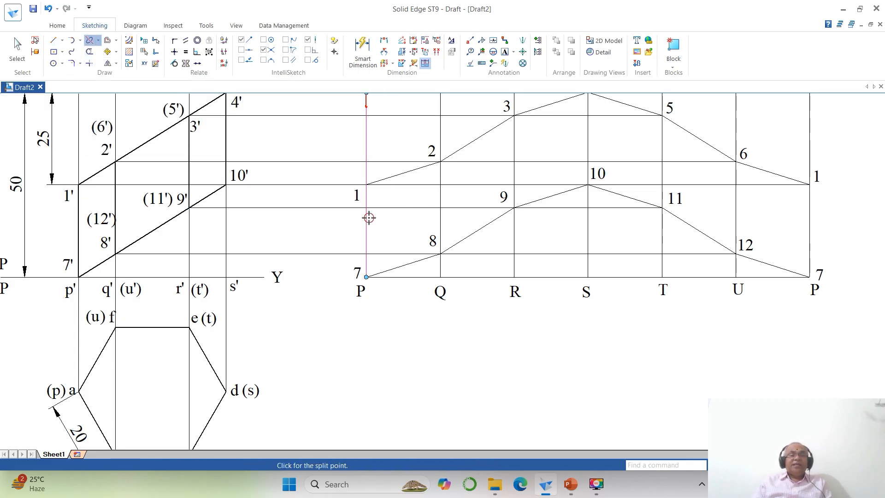
left_click(366, 185)
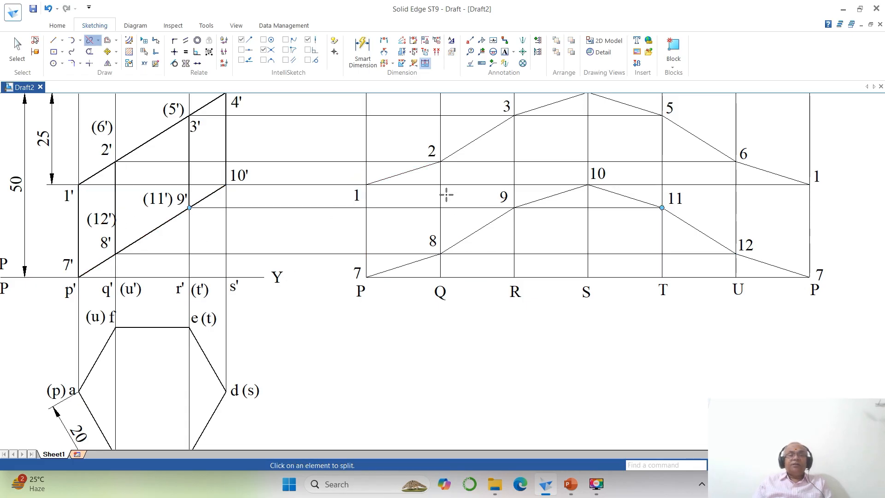
left_click(442, 175)
left_click(441, 161)
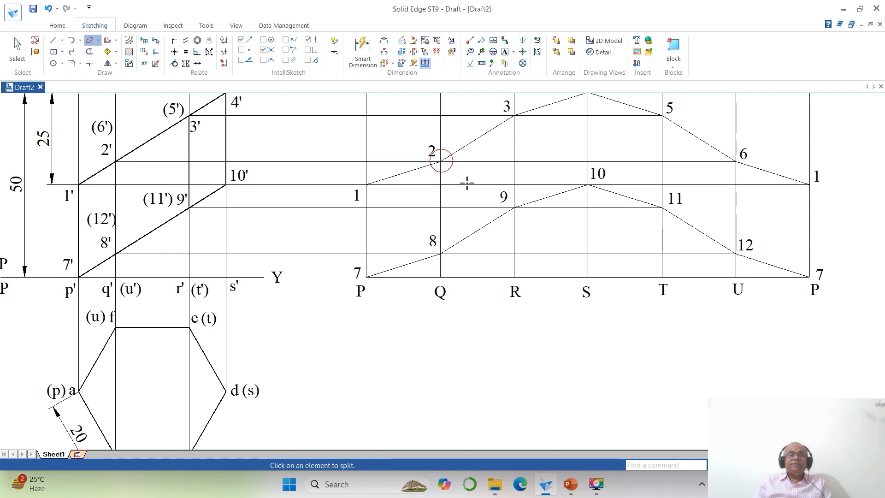
left_click(437, 225)
left_click(441, 254)
- Split the U fold line at points 6 and 12 and the R fold line at points 3 and 9
left_click(734, 205)
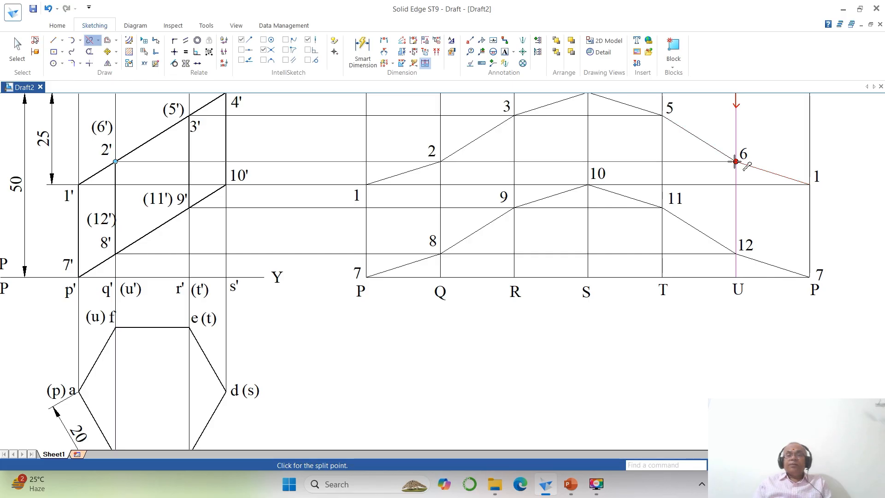
left_click(736, 162)
left_click(734, 203)
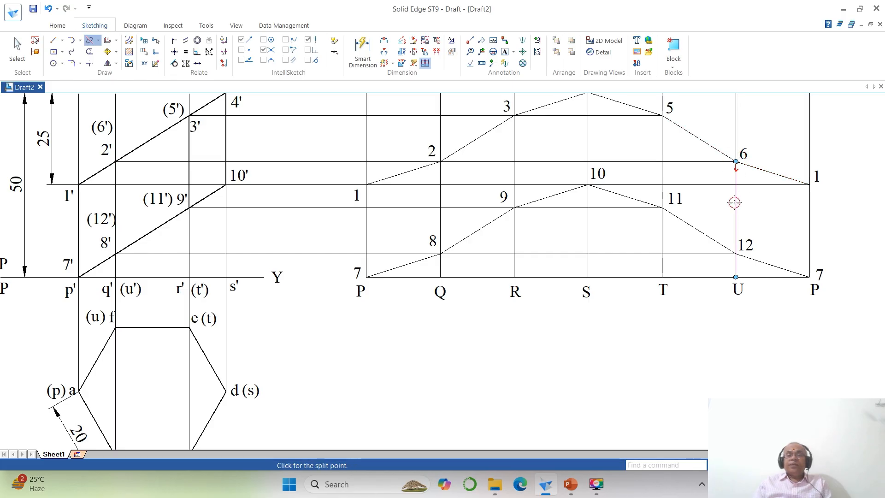
left_click(736, 254)
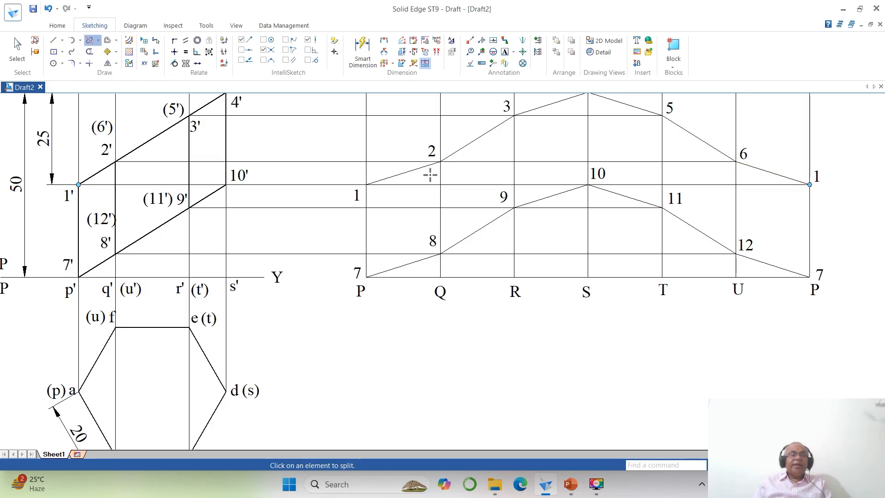
left_click(514, 138)
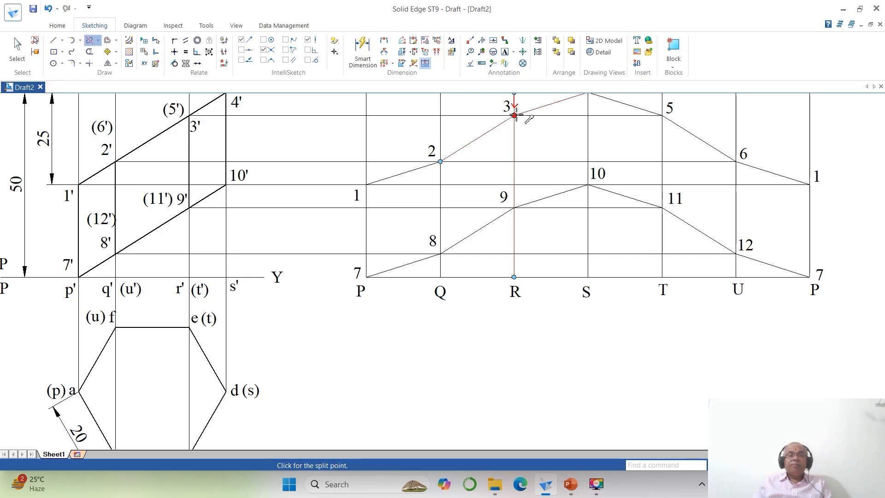
left_click(514, 115)
left_click(515, 147)
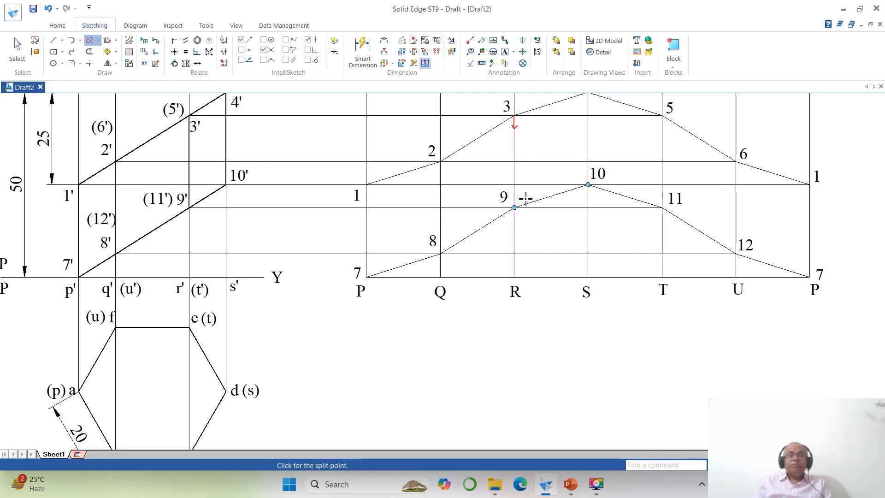
left_click(514, 208)
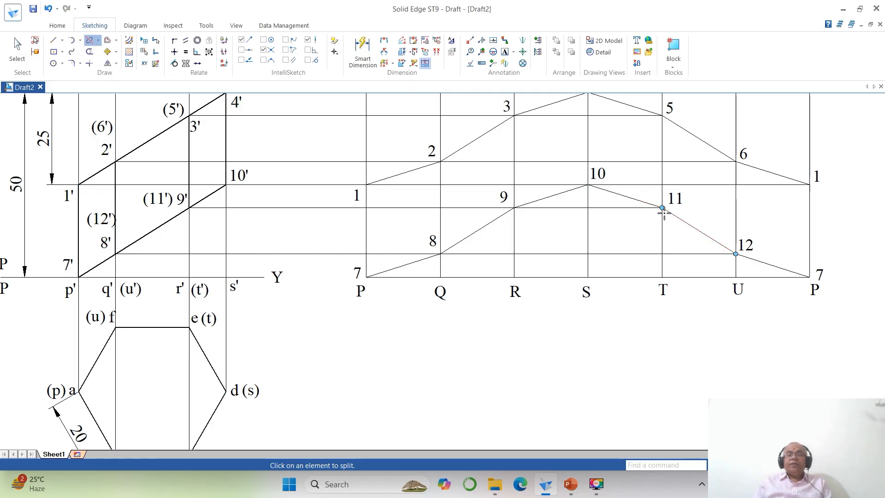
- Split the T fold line at points 5 and 11 and the S fold line at point 10
left_click(663, 149)
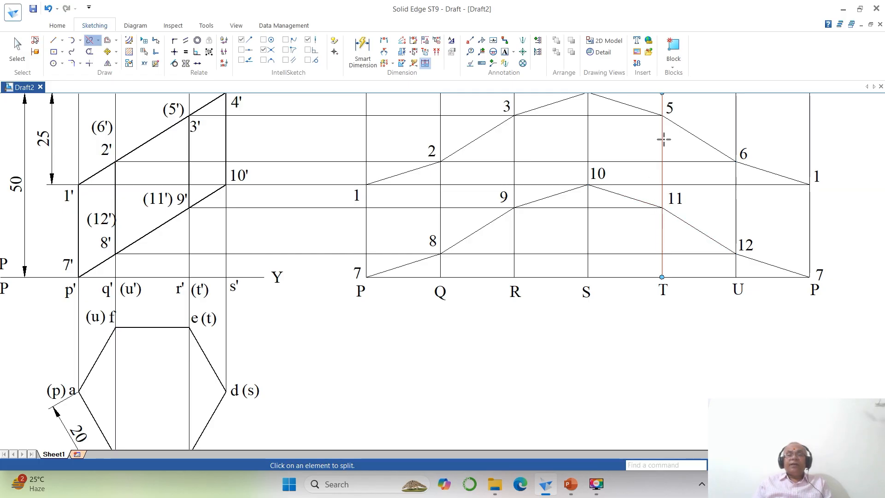
left_click(663, 115)
left_click(663, 137)
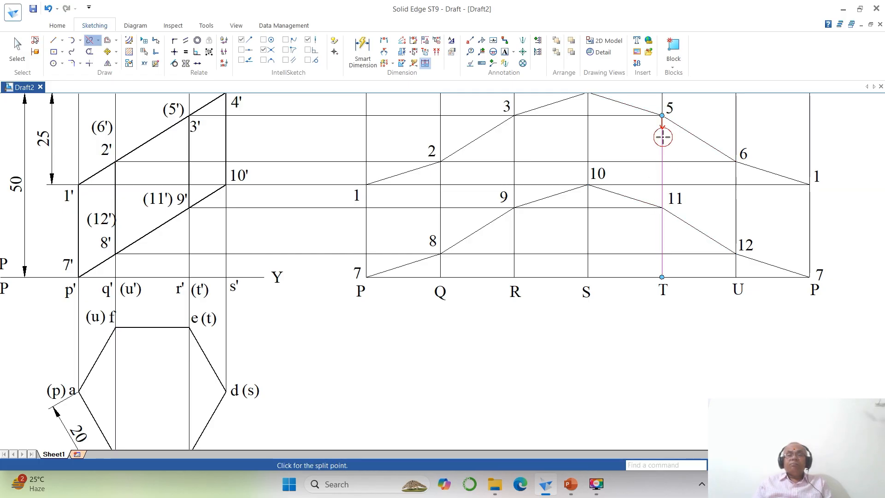
left_click(662, 208)
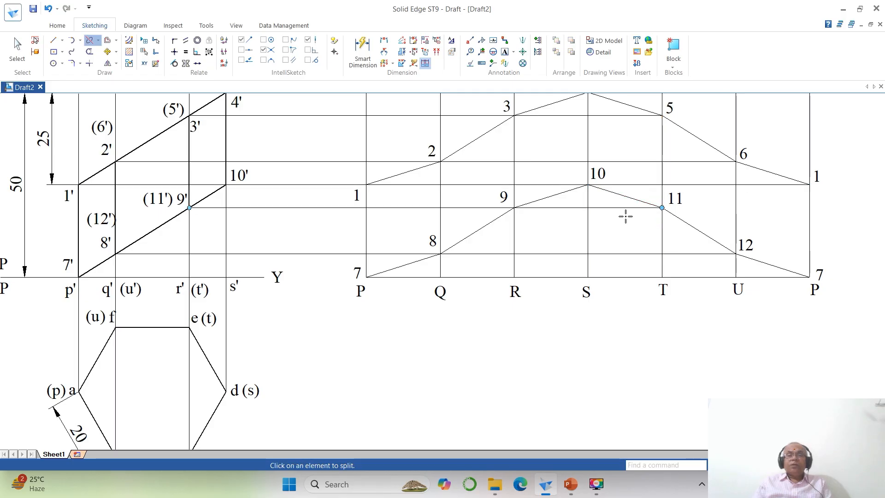
left_click(588, 143)
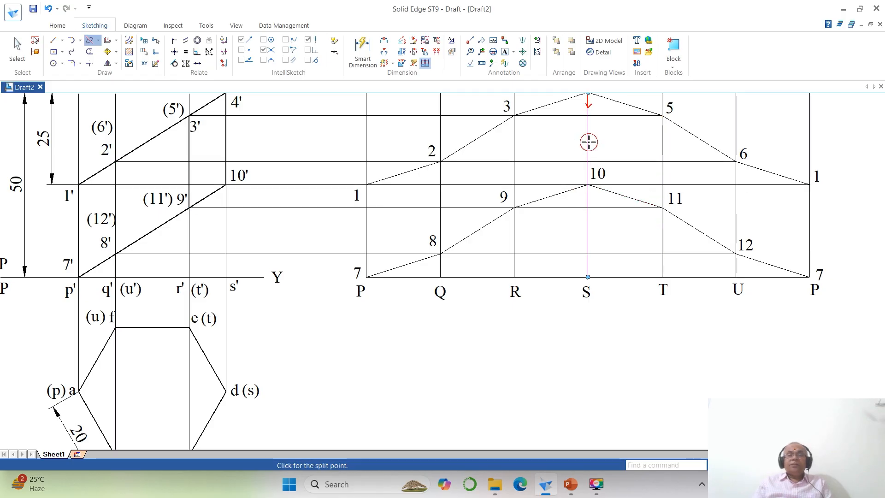
left_click(588, 185)
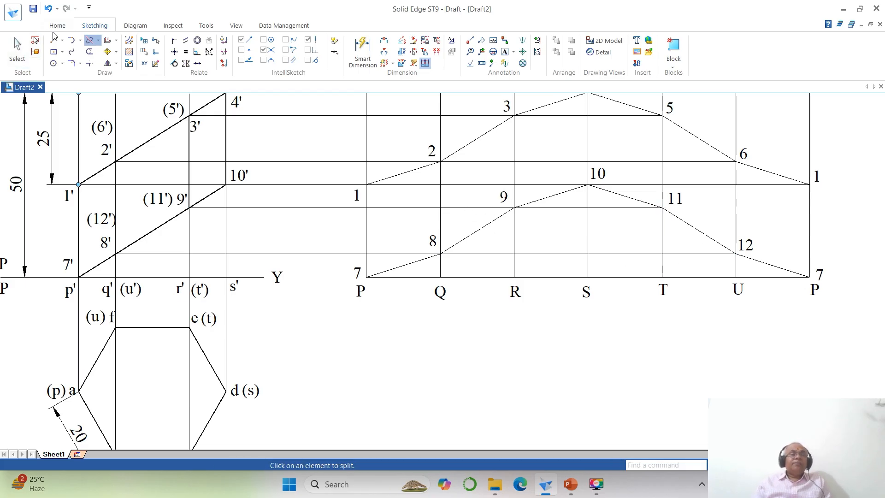
- Increase the line width of the split fold-line segments between the upper and lower cut edges from the first P line through U
left_click(17, 48)
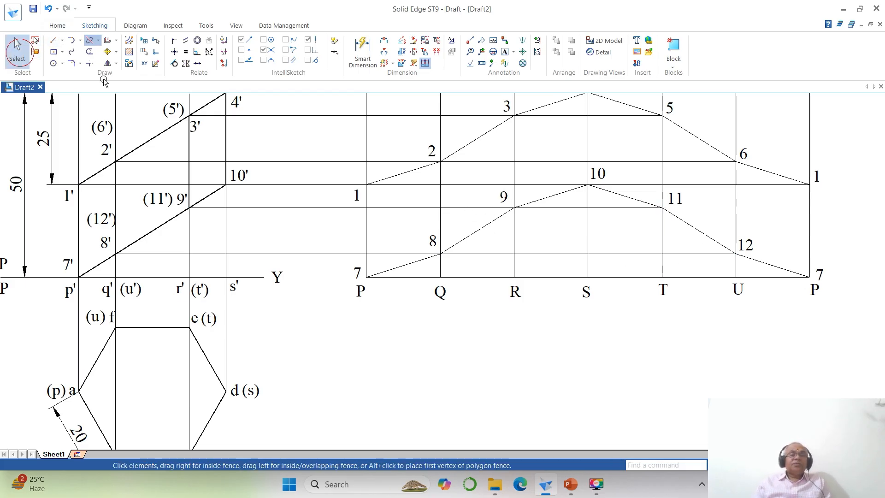
left_click(365, 228)
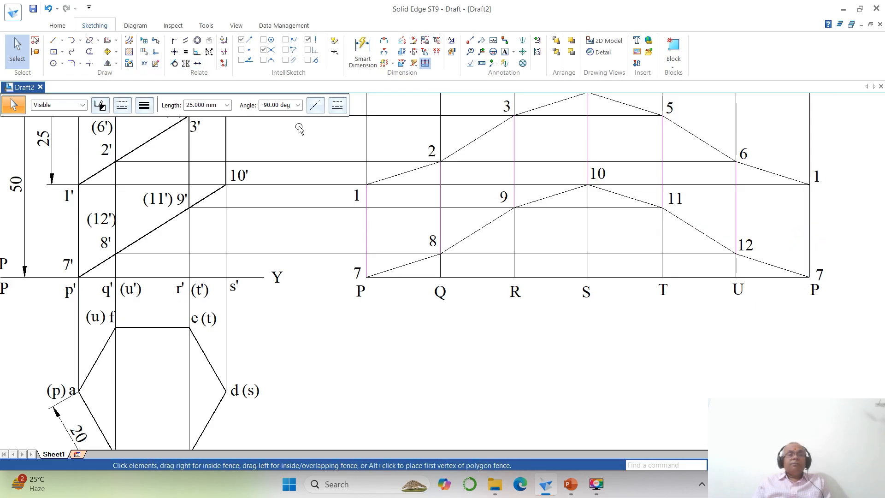
left_click(144, 106)
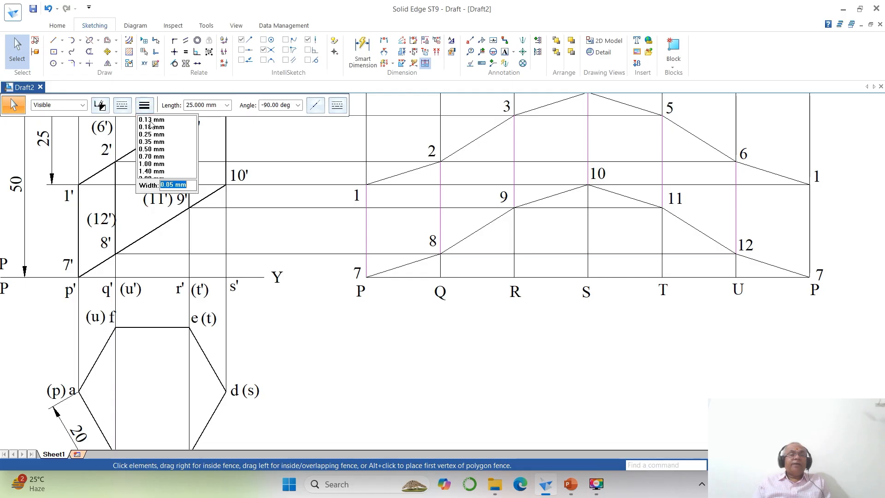
left_click(158, 157)
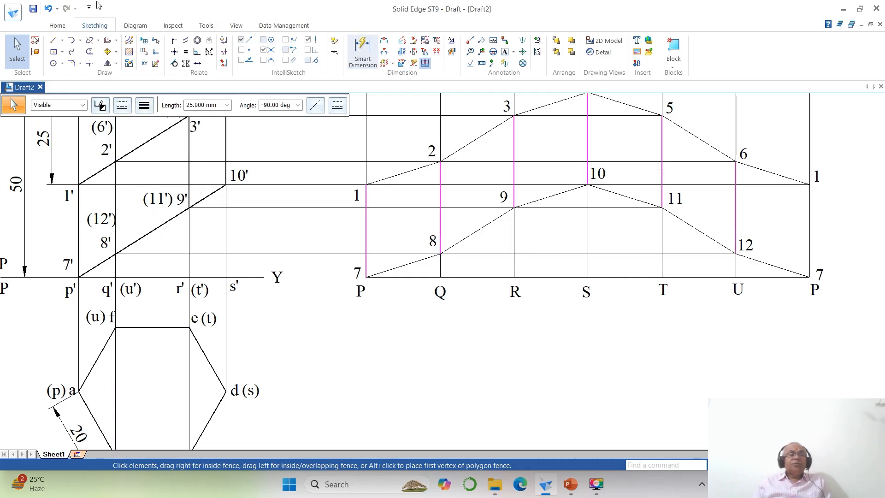
- Split the last P fold line at point 1
left_click(89, 40)
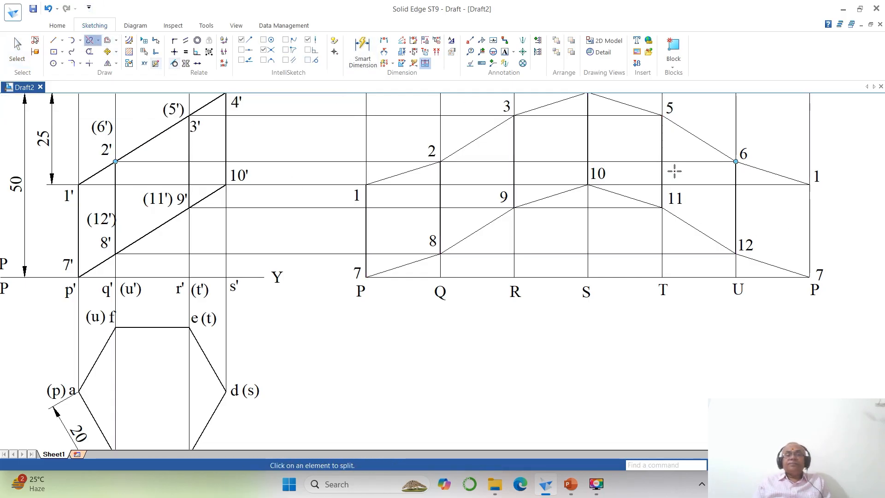
left_click(806, 217)
left_click(809, 184)
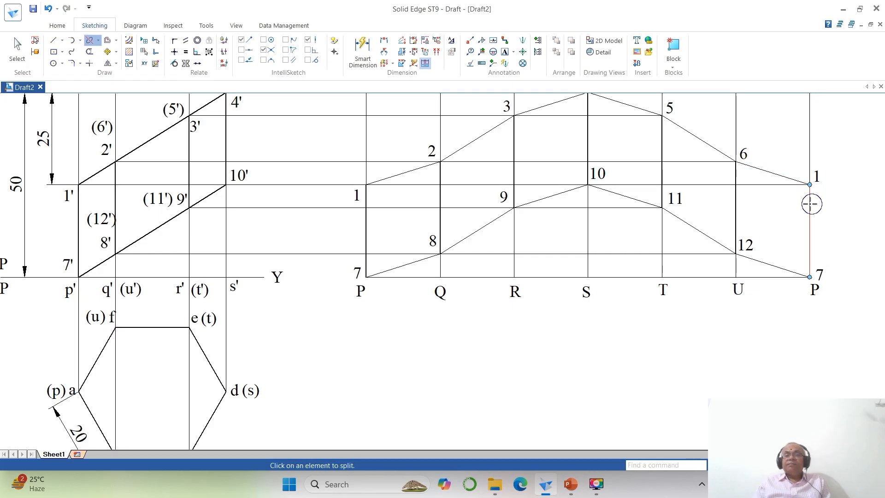
key("Escape")
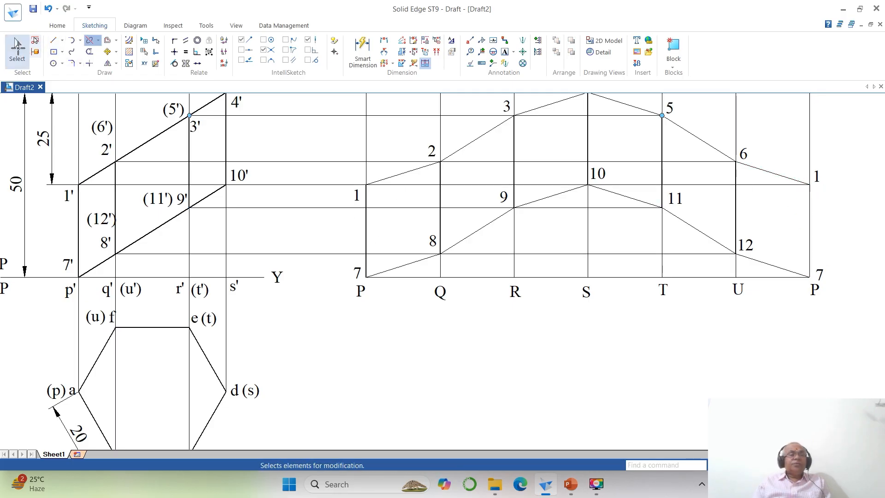
- Set the line width of the upper and lower cut edges and the last P line's segment 1-7 to 0.25 mm
left_click(405, 173)
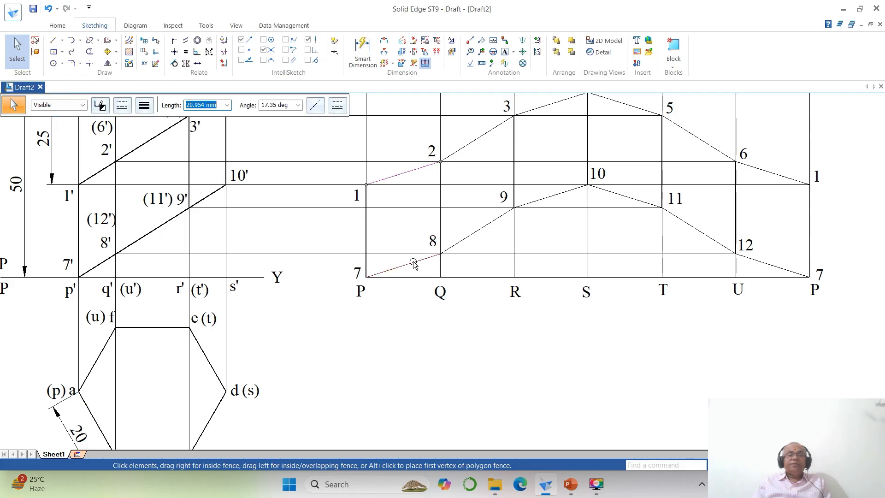
left_click(415, 261, "ctrl")
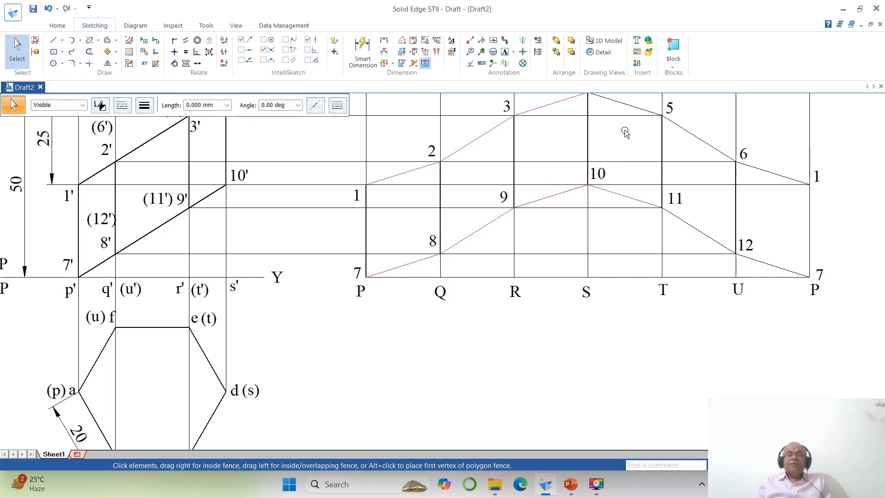
left_click(696, 140)
left_click(713, 235)
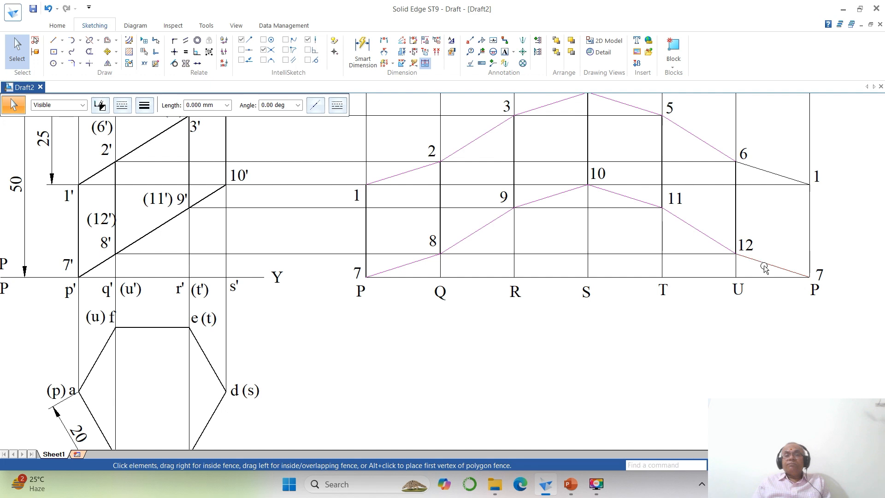
left_click(809, 216)
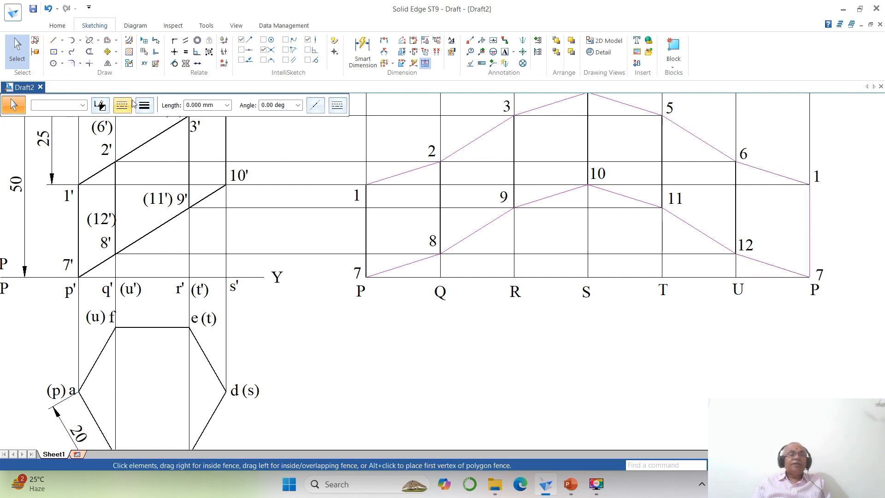
left_click(145, 106)
left_click(152, 134)
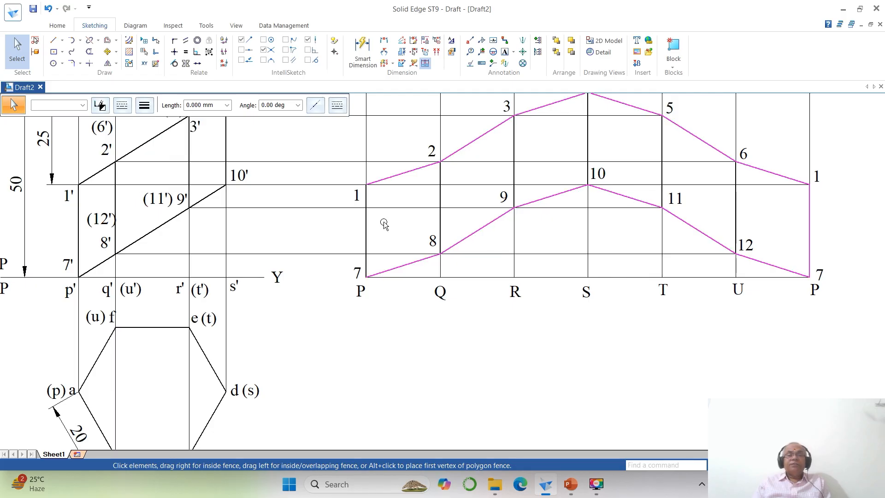
scroll(555, 288, "up", 3)
scroll(551, 282, "down", 3)
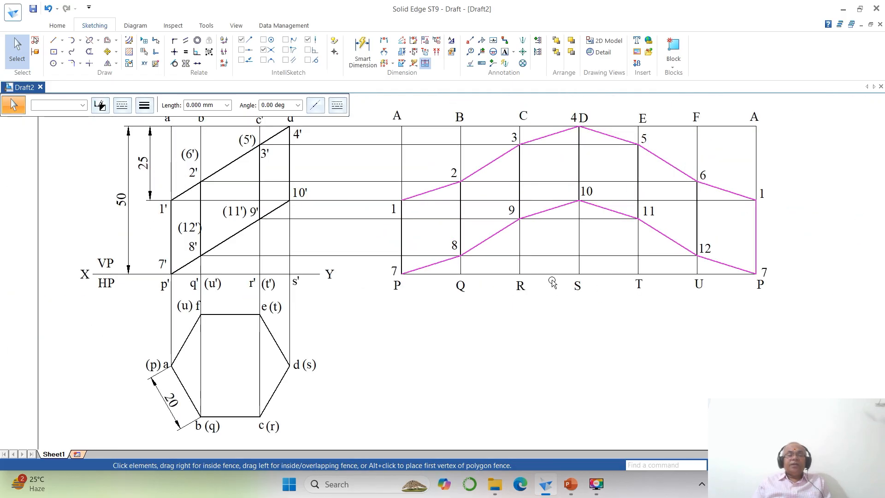
left_click(599, 341)
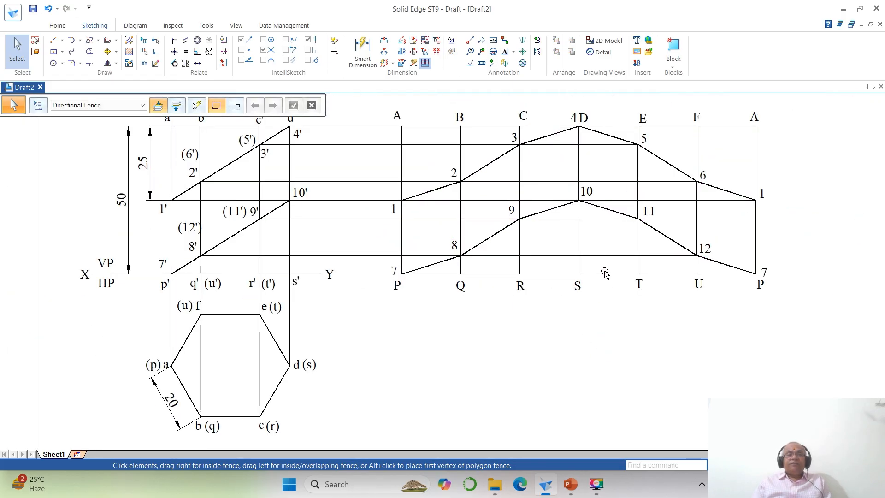
- Add the text DEVELOPMENT inside the development and move it so it sits centred above point 10, between fold lines C and E
left_click(505, 52)
left_click(538, 173)
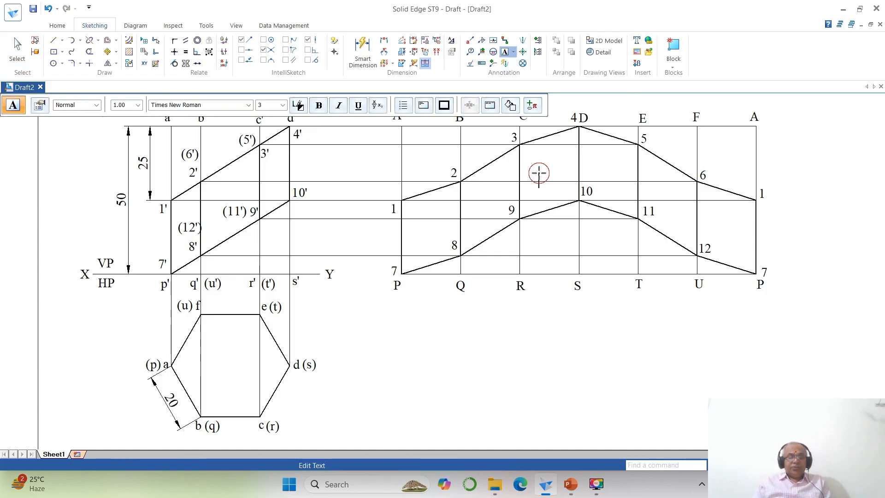
type("DE")
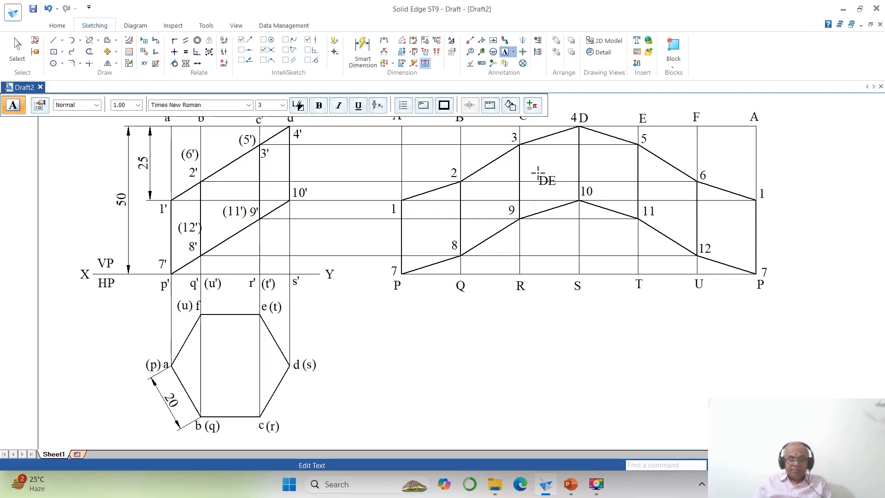
type("VELOPMENT")
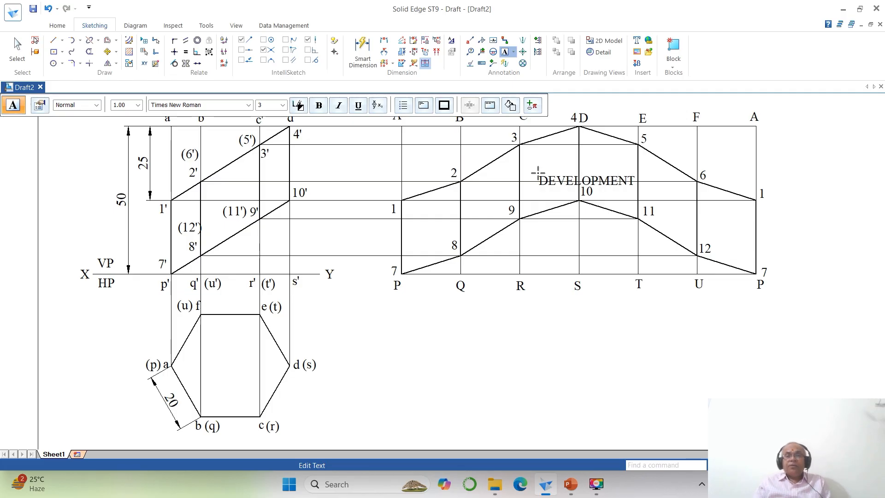
key("Escape")
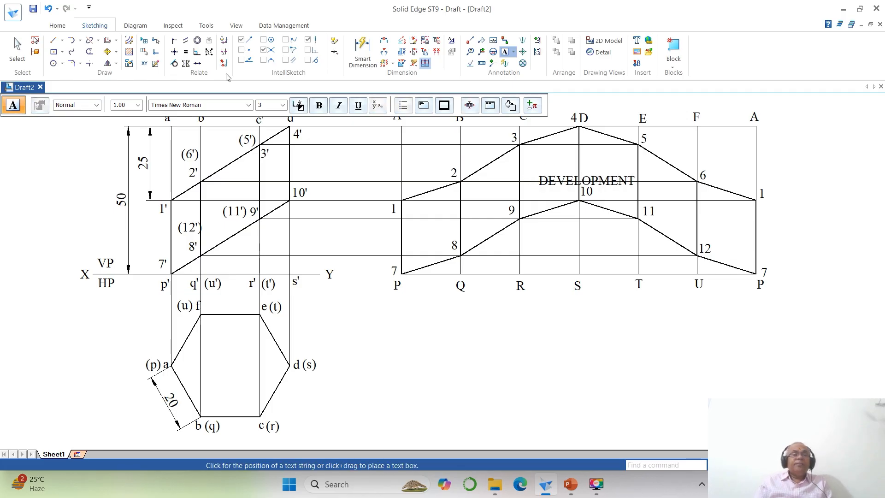
left_click(106, 51)
left_click(611, 179)
left_click(650, 197)
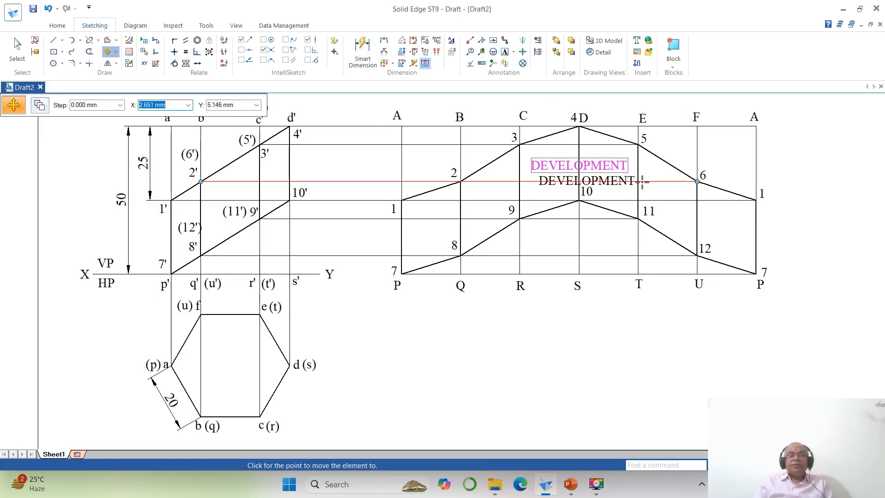
left_click(642, 182)
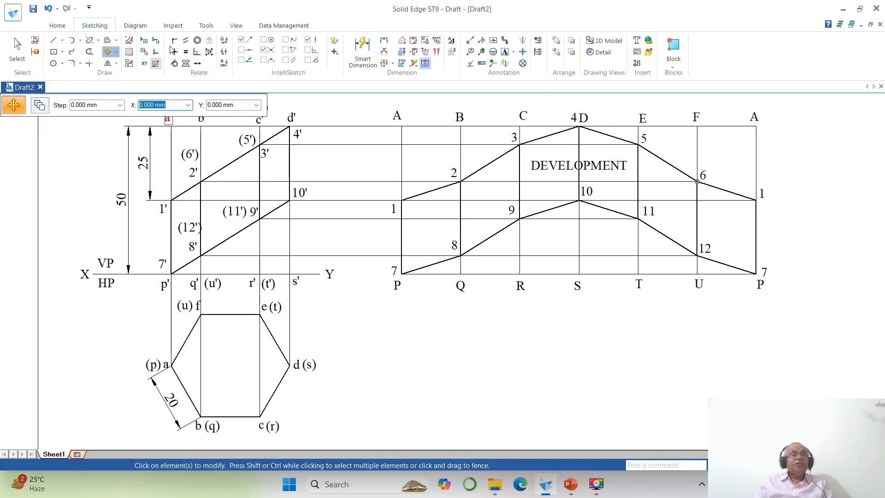
- Dimension the spacing between the first P and Q fold lines, placing the dimension below the development
left_click(383, 40)
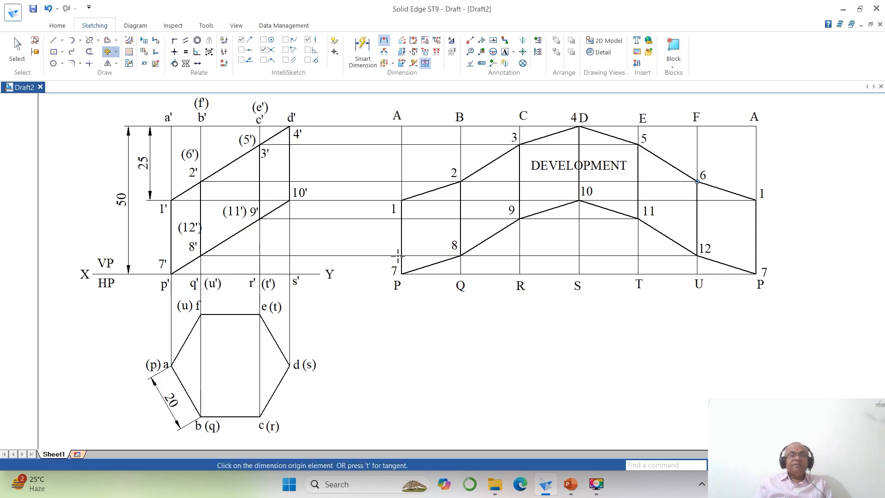
left_click(402, 243)
left_click(459, 267)
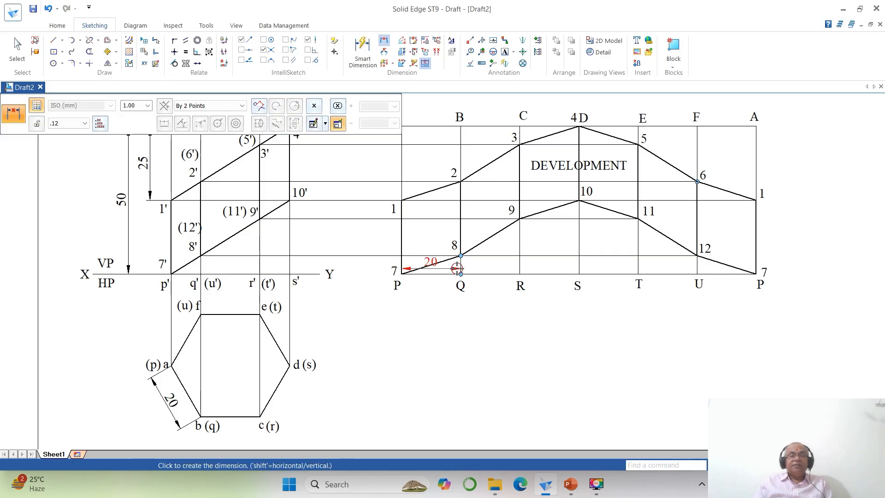
left_click(436, 298)
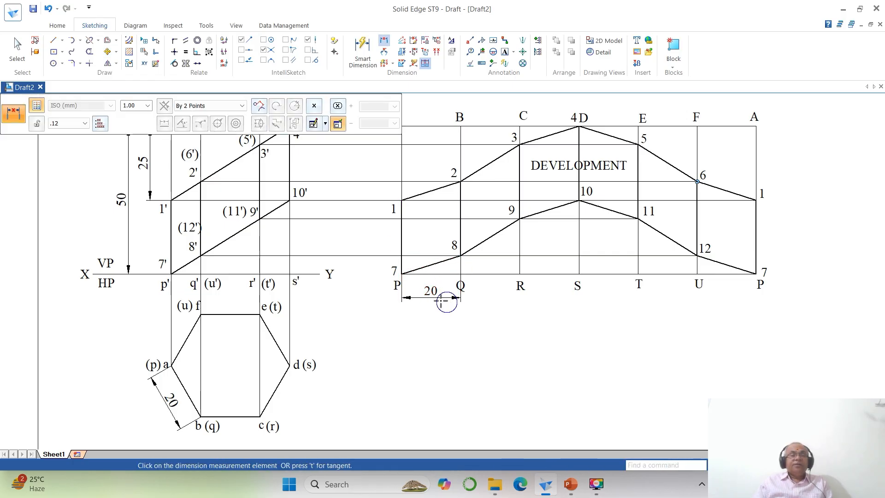
- Move the label Q sideways so it clears the extension line of the P-Q spacing dimension
left_click(108, 52)
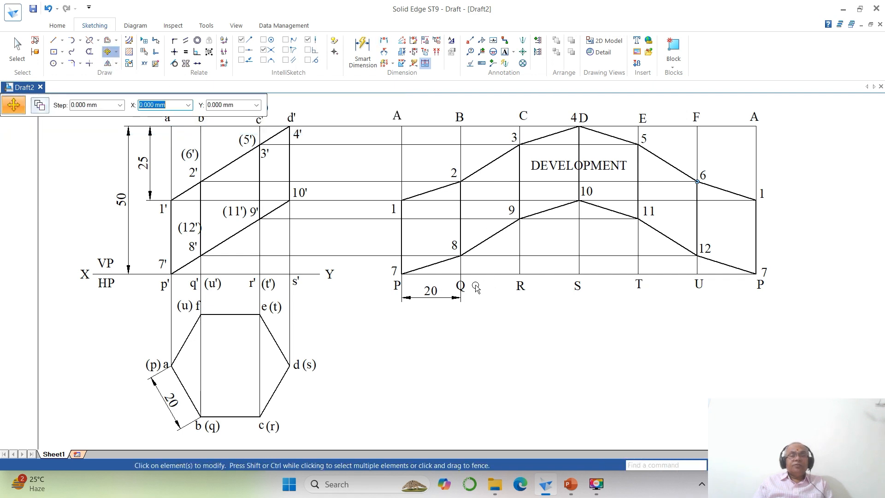
left_click(461, 285)
left_click(492, 304)
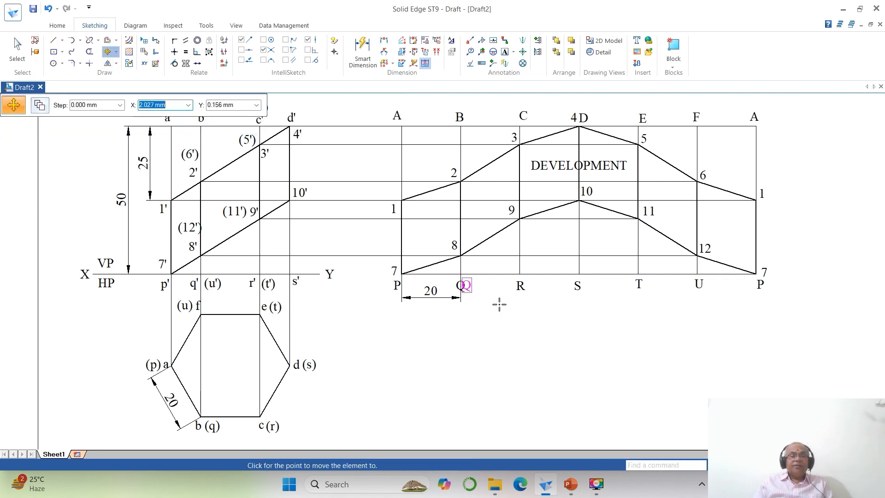
left_click(503, 304)
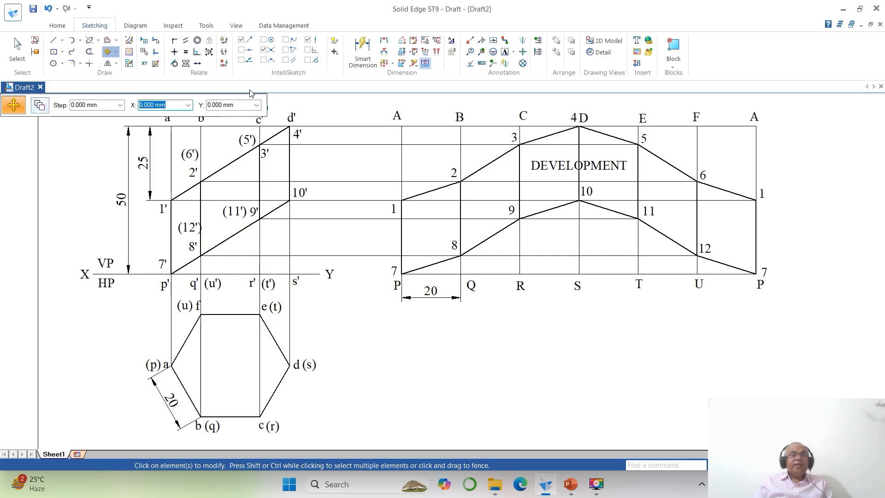
- Dimension the development's overall length between the first and last P fold lines, placed below the P-Q spacing dimension
left_click(384, 41)
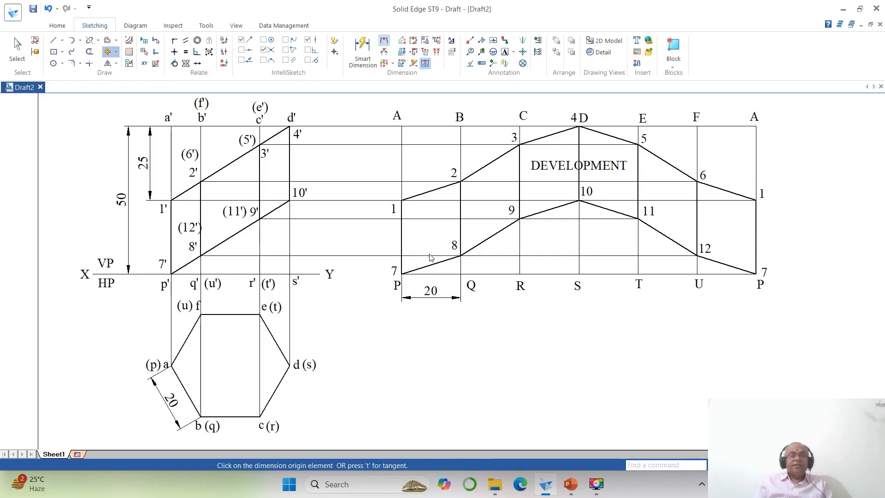
left_click(401, 235)
left_click(755, 256)
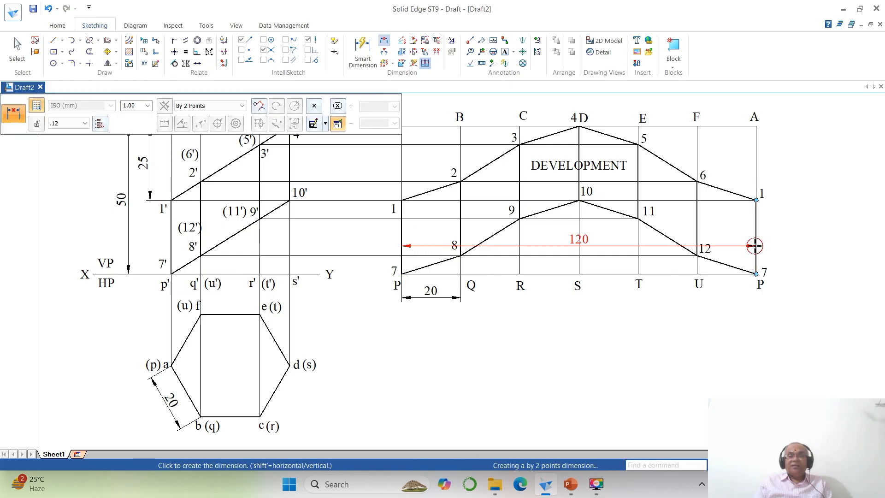
left_click(660, 326)
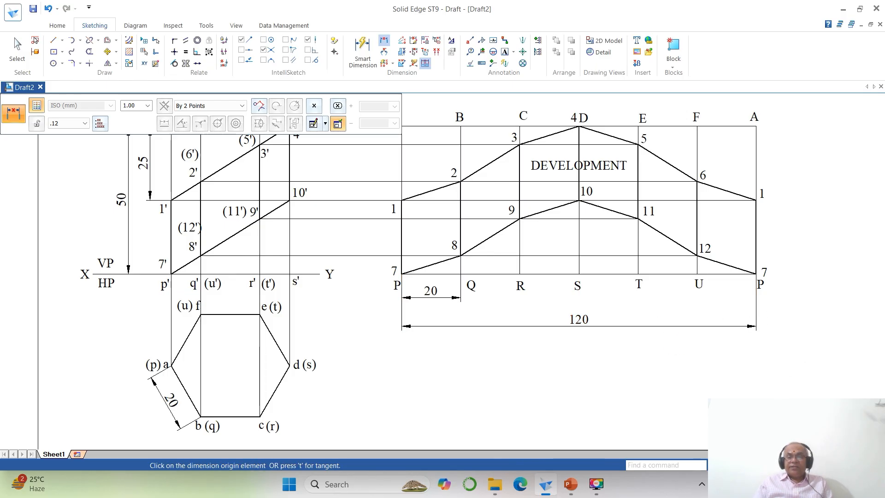
left_click(749, 465)
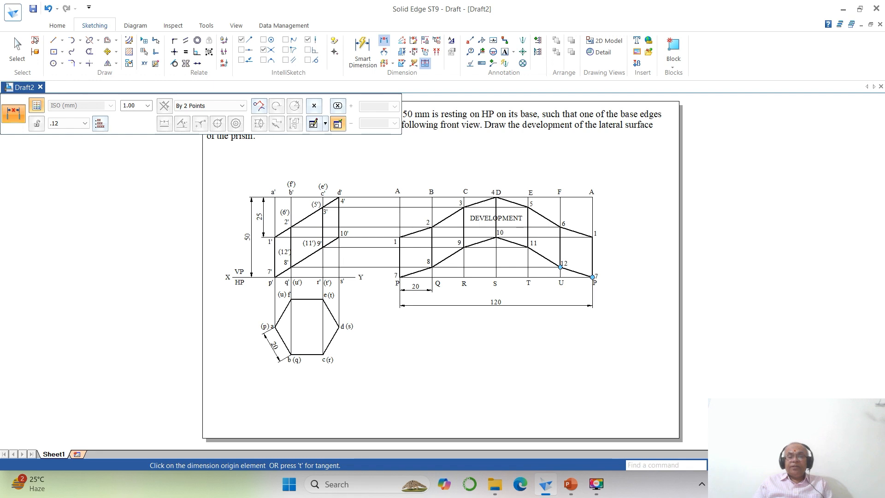
left_click(756, 465)
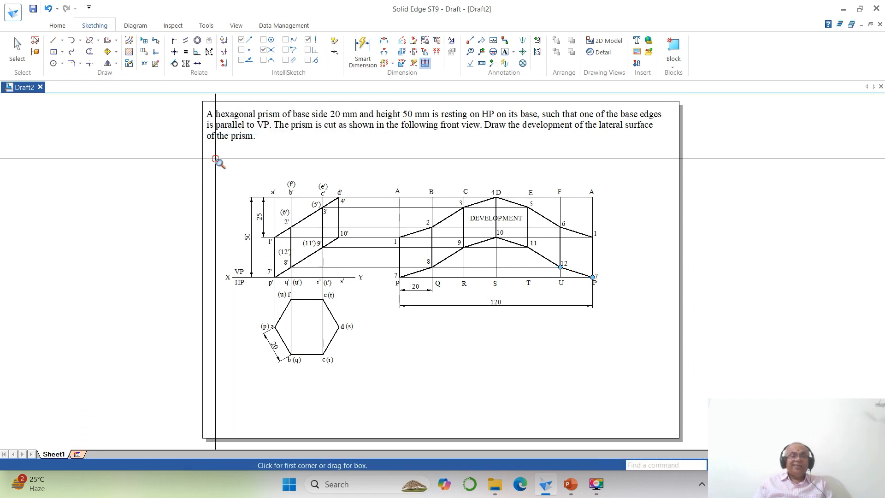
left_click(215, 159)
left_click(664, 411)
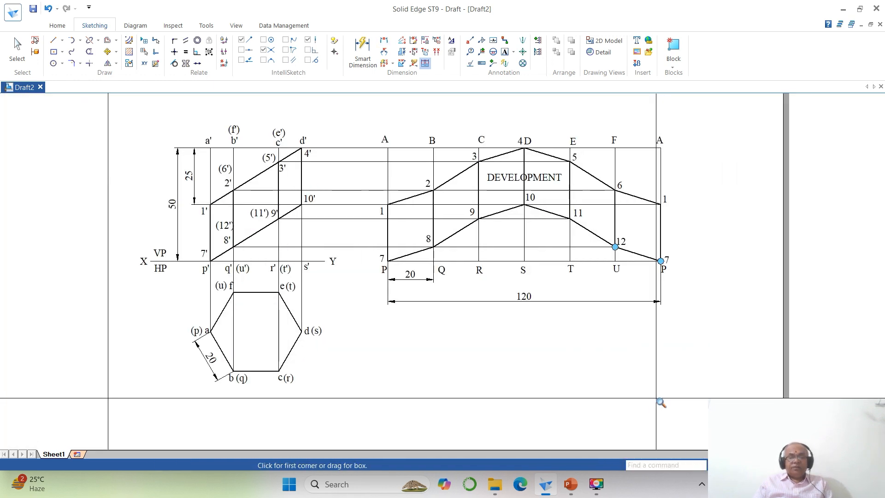